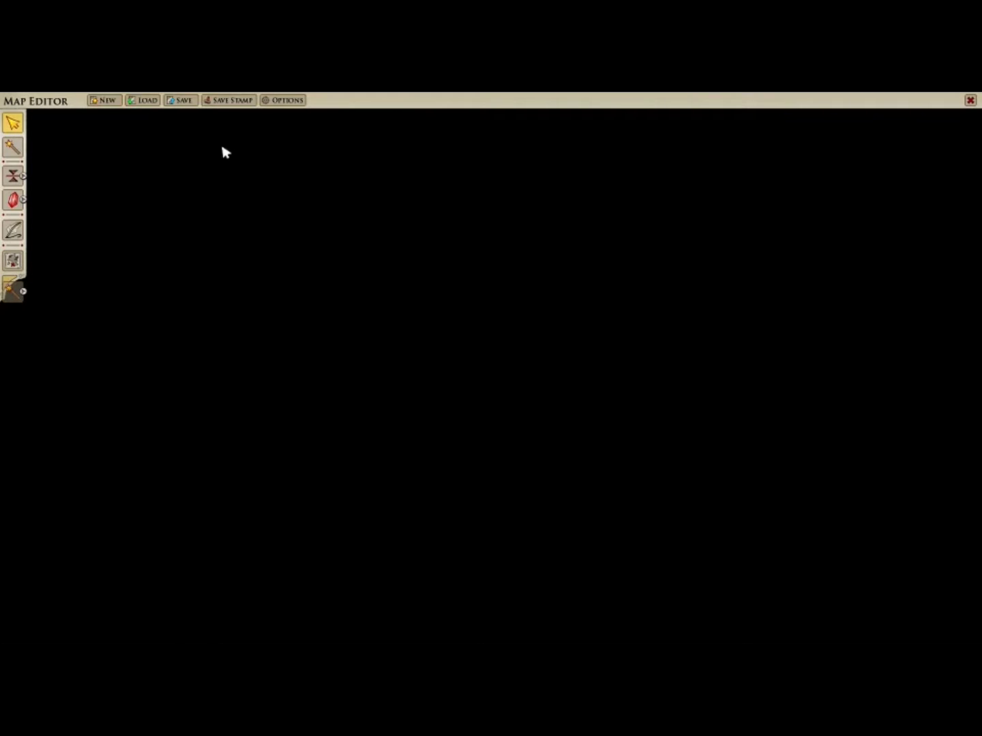
Step: Load the saved map ARTAANA and dismiss the reopened map list
{"action": "left_click", "coordinate": [132, 101]}
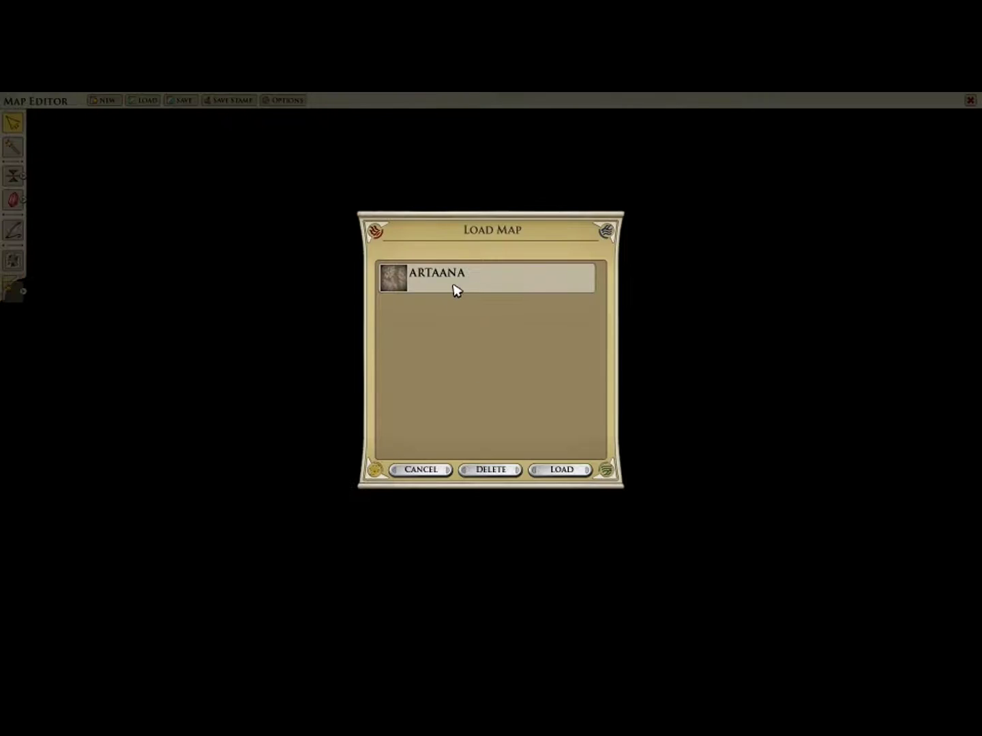
{"action": "left_click", "coordinate": [456, 290]}
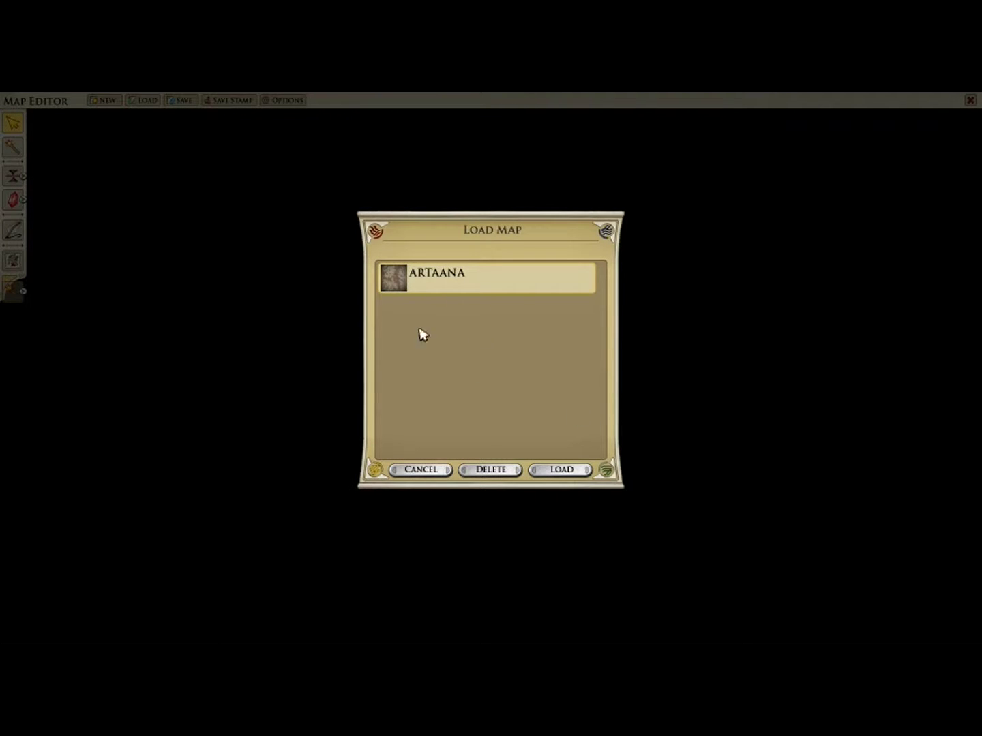
{"action": "left_click", "coordinate": [559, 472]}
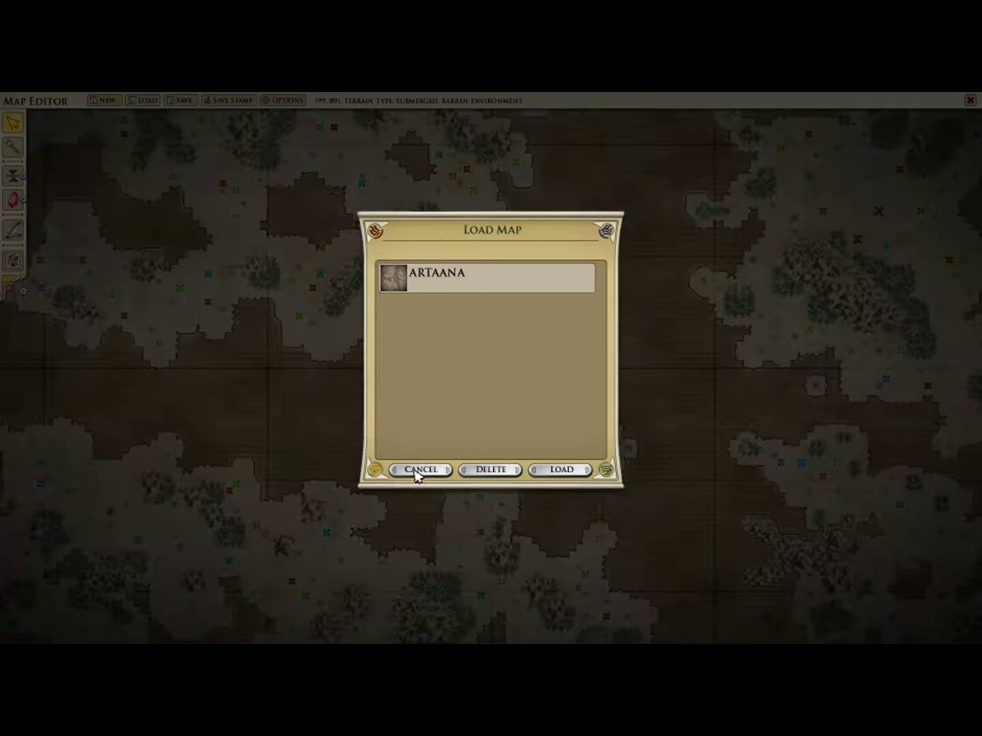
{"action": "left_click", "coordinate": [417, 469]}
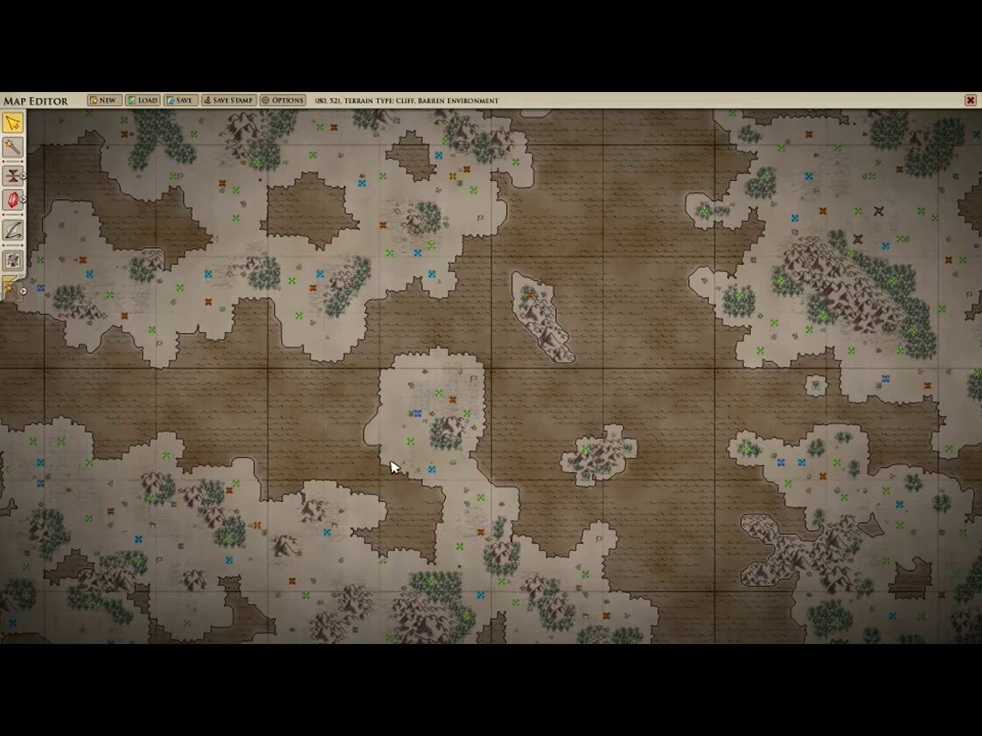
Step: Examine the overall layout of the western and eastern continents and the islands between them
{"action": "middle_click_drag", "start_coordinate": [621, 431], "coordinate": [641, 375]}
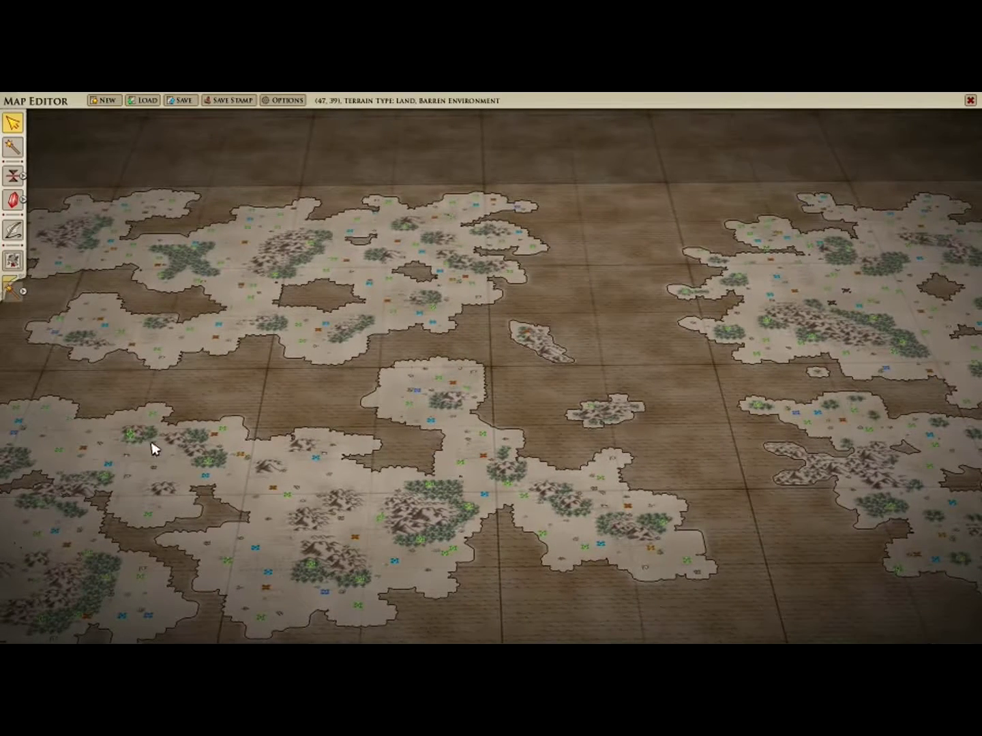
{"action": "left_click_drag", "start_coordinate": [387, 365], "coordinate": [327, 286]}
{"action": "left_click_drag", "start_coordinate": [832, 311], "coordinate": [101, 309]}
{"action": "left_click_drag", "start_coordinate": [841, 390], "coordinate": [618, 426]}
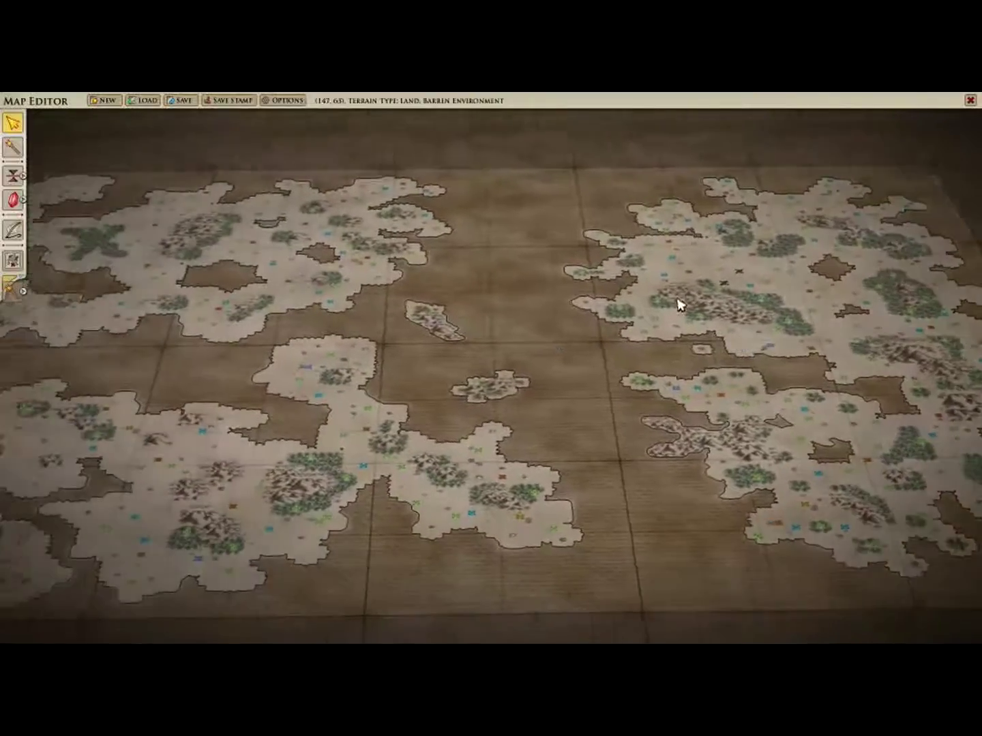
{"action": "left_click_drag", "start_coordinate": [76, 185], "coordinate": [686, 428]}
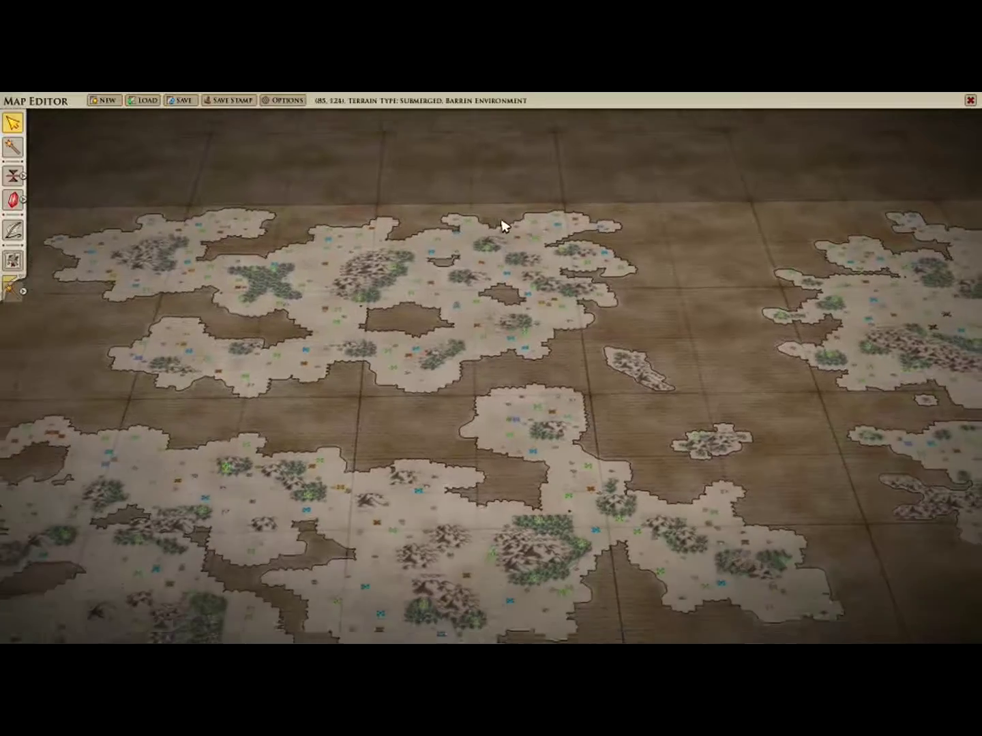
{"action": "scroll", "coordinate": [477, 245], "scroll_direction": "down", "scroll_amount": 2}
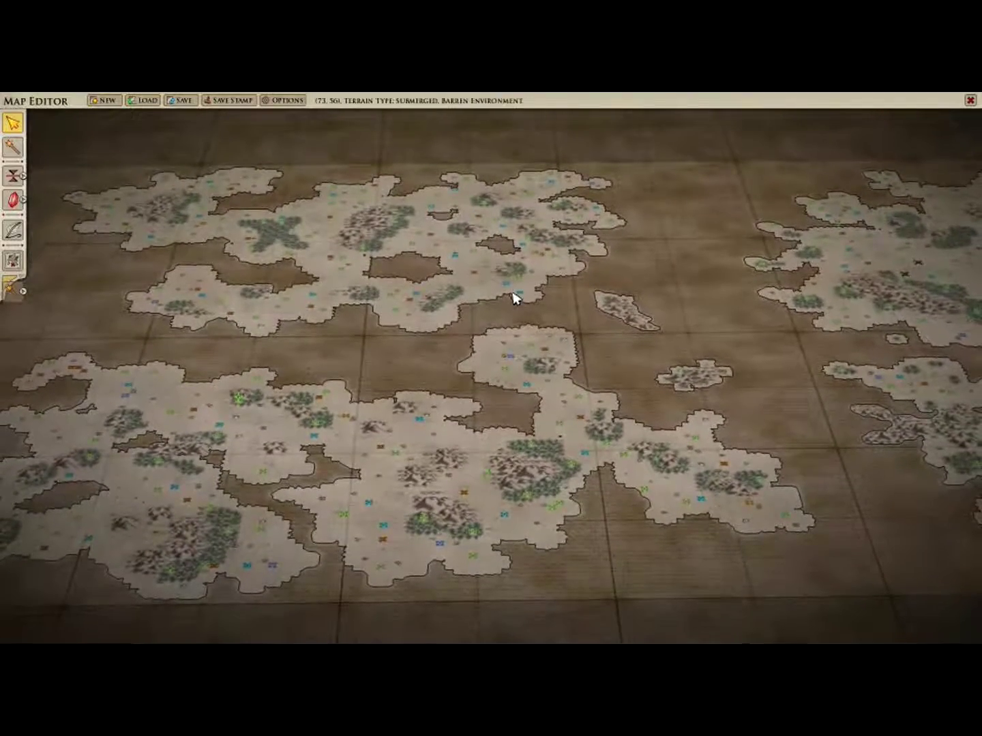
{"action": "left_click_drag", "start_coordinate": [587, 307], "coordinate": [442, 276]}
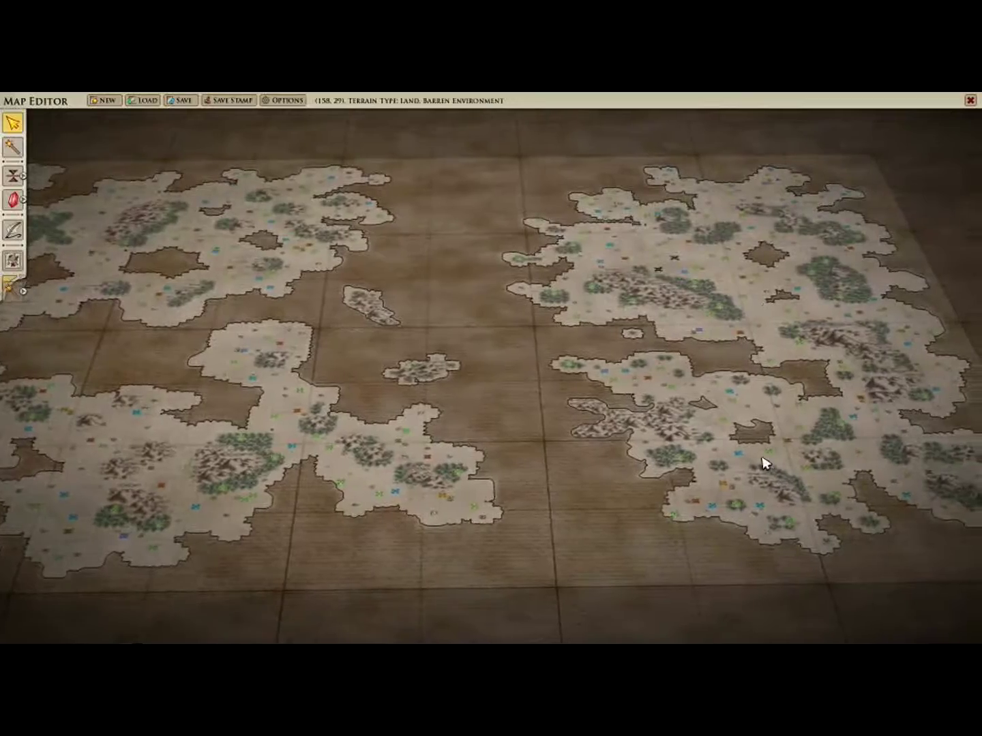
{"action": "left_click_drag", "start_coordinate": [840, 342], "coordinate": [758, 369]}
Step: Examine the terrain and tile markers around the S marker on the eastern continent's southern coast, both close up and on the cloth map
{"action": "left_click_drag", "start_coordinate": [566, 602], "coordinate": [500, 278]}
{"action": "scroll", "coordinate": [532, 401], "scroll_direction": "up", "scroll_amount": 5}
{"action": "scroll", "coordinate": [477, 501], "scroll_direction": "up", "scroll_amount": 5}
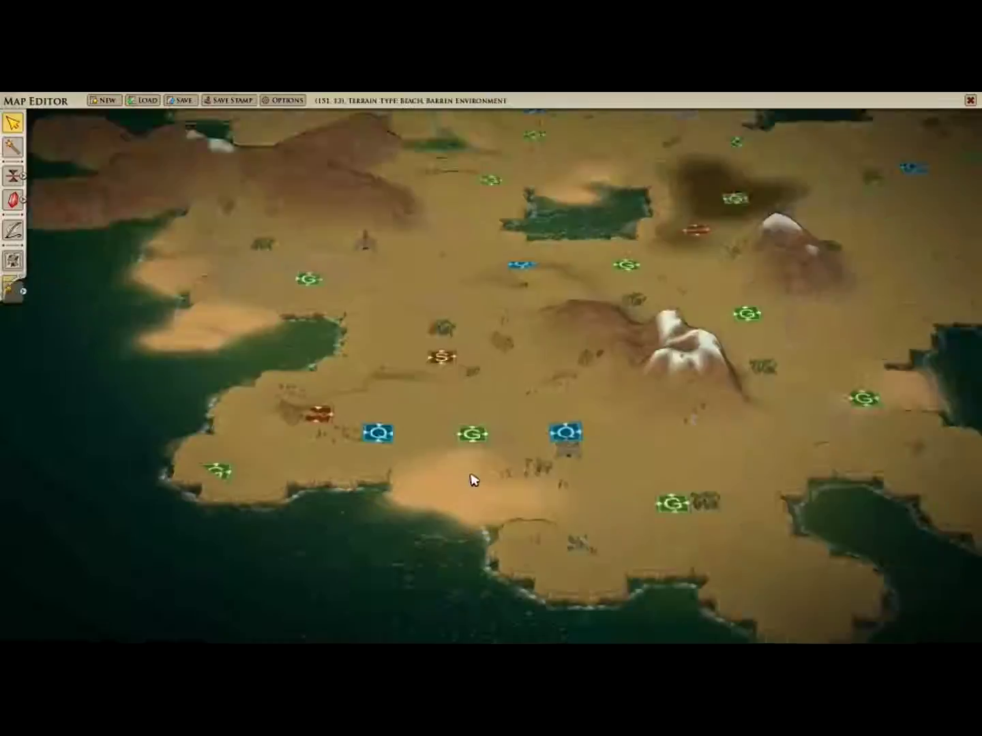
{"action": "scroll", "coordinate": [427, 275], "scroll_direction": "up", "scroll_amount": 5}
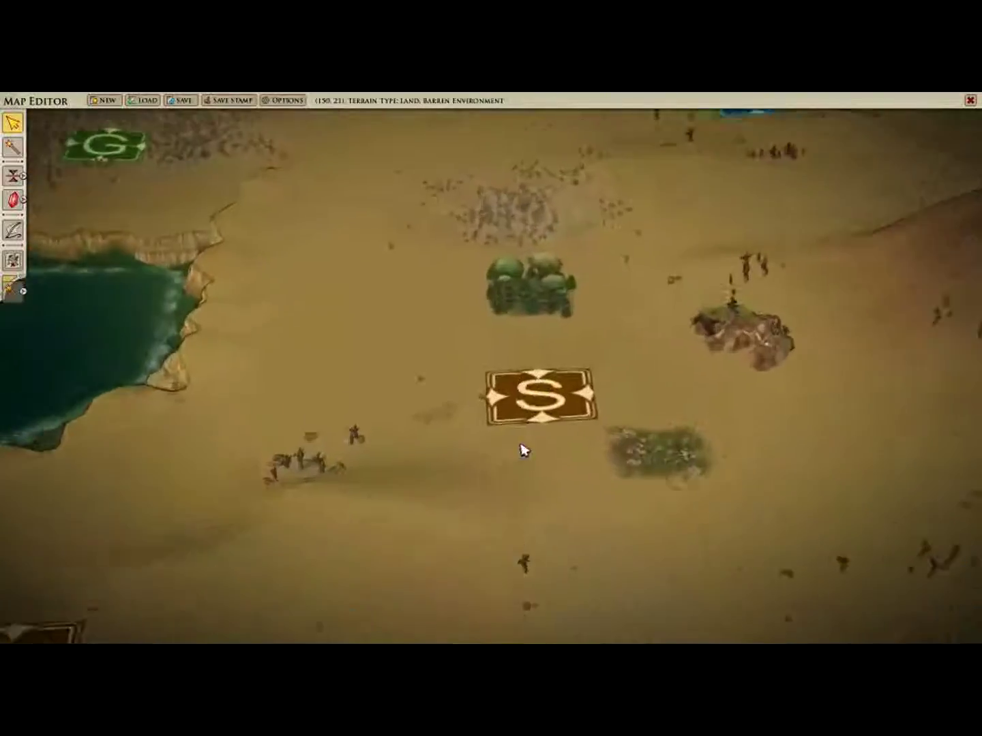
{"action": "scroll", "coordinate": [499, 355], "scroll_direction": "down", "scroll_amount": 10}
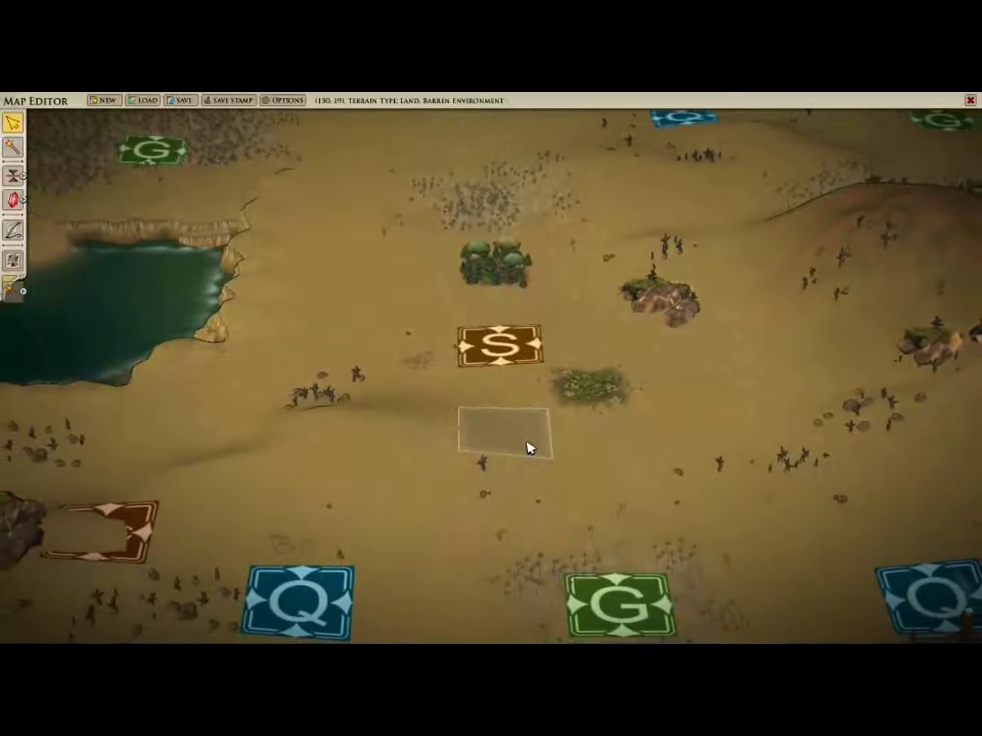
{"action": "scroll", "coordinate": [648, 345], "scroll_direction": "up", "scroll_amount": 10}
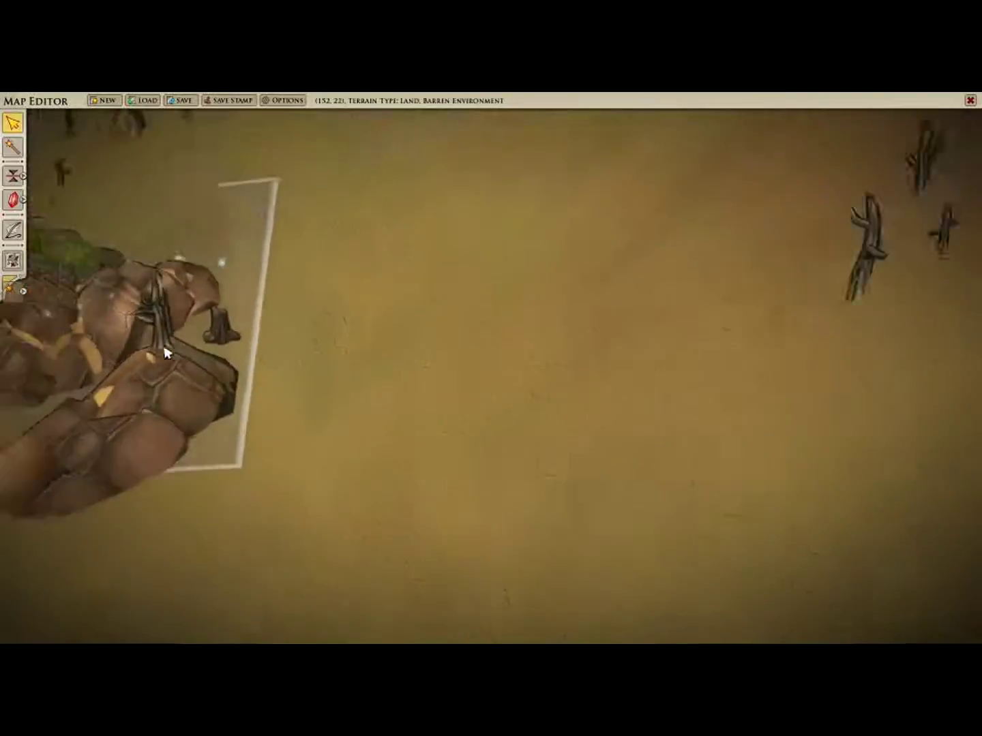
{"action": "scroll", "coordinate": [300, 406], "scroll_direction": "down", "scroll_amount": 10}
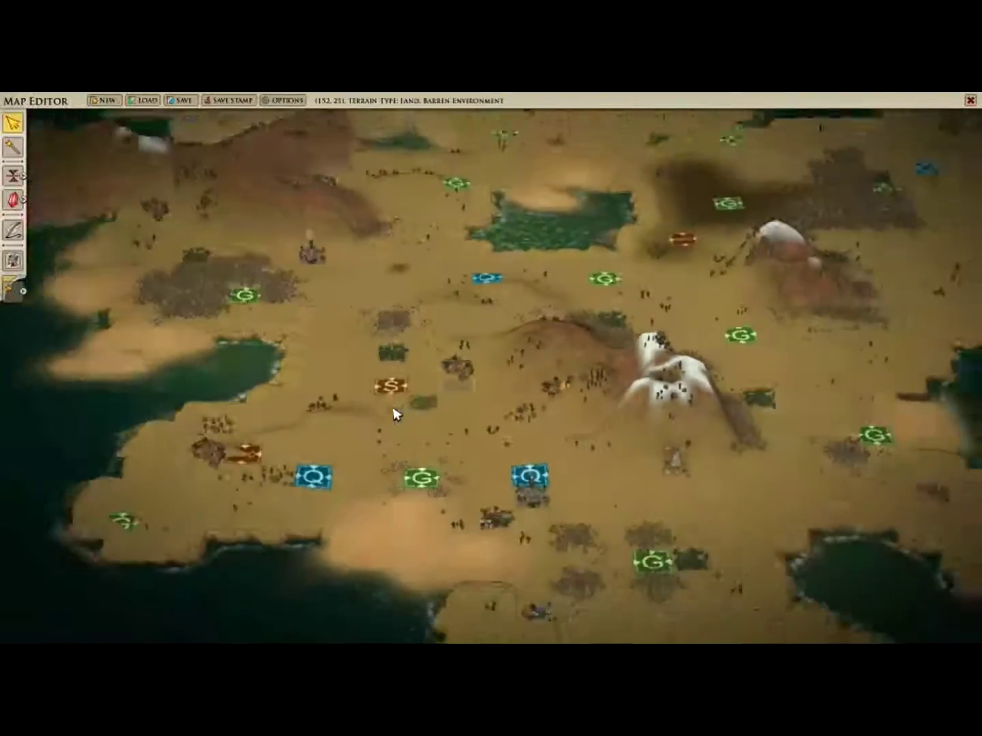
{"action": "scroll", "coordinate": [436, 409], "scroll_direction": "down", "scroll_amount": 4}
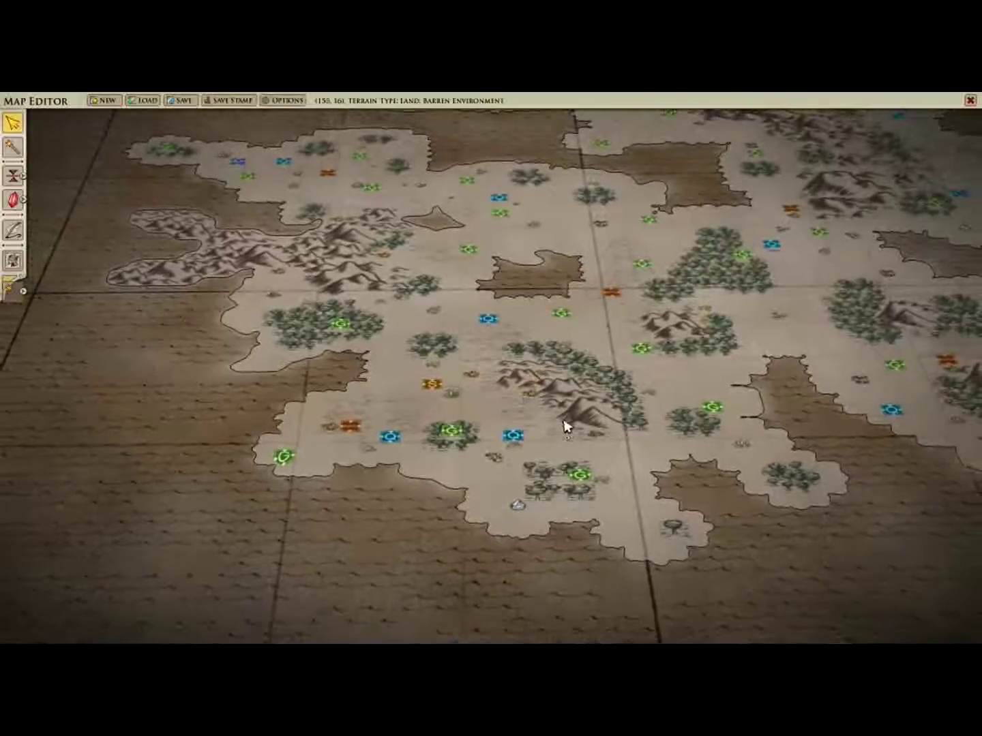
{"action": "scroll", "coordinate": [564, 427], "scroll_direction": "up", "scroll_amount": 4}
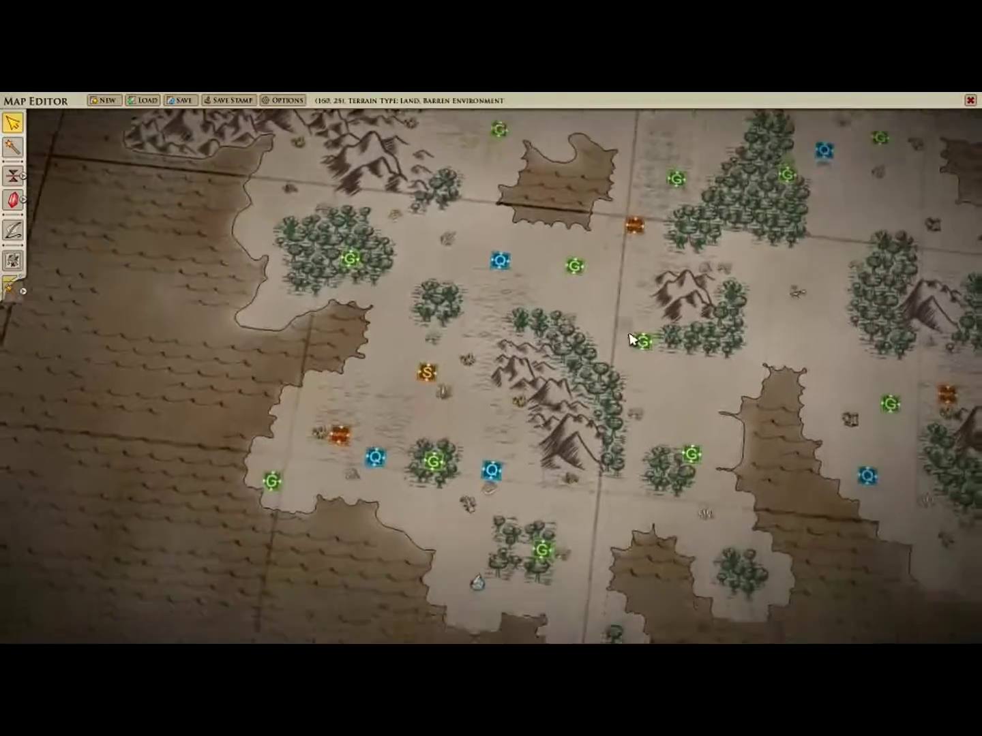
{"action": "left_click_drag", "start_coordinate": [630, 339], "coordinate": [604, 278]}
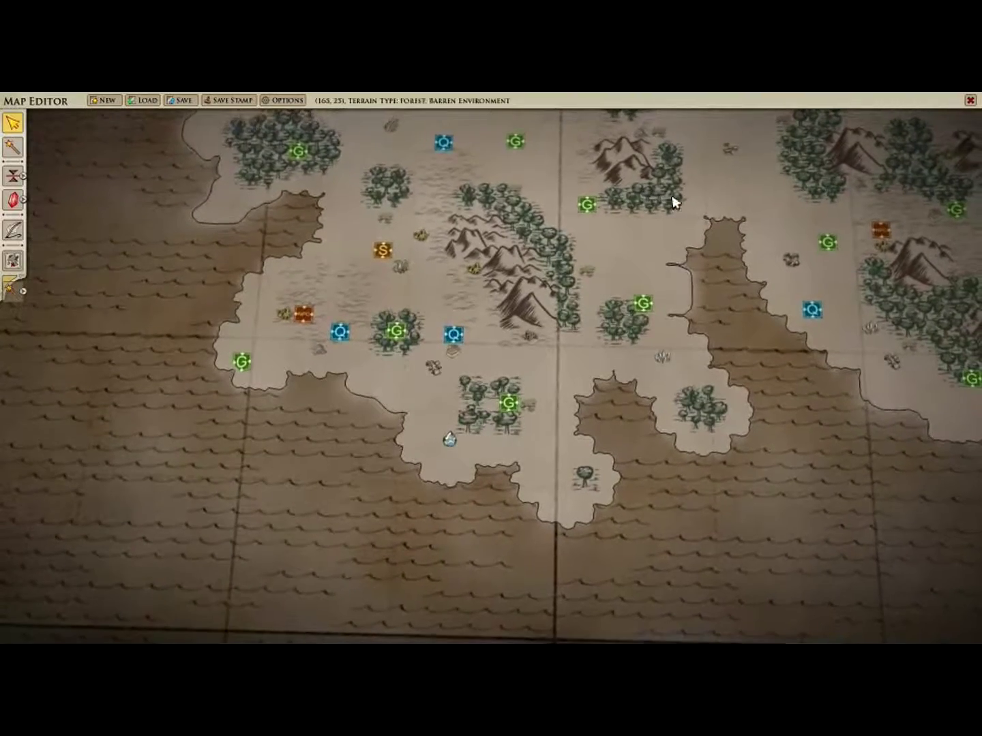
Step: Examine the mountains, forests and quest markers on the eastern continent's southeastern peninsula
{"action": "scroll", "coordinate": [668, 317], "scroll_direction": "down", "scroll_amount": 3}
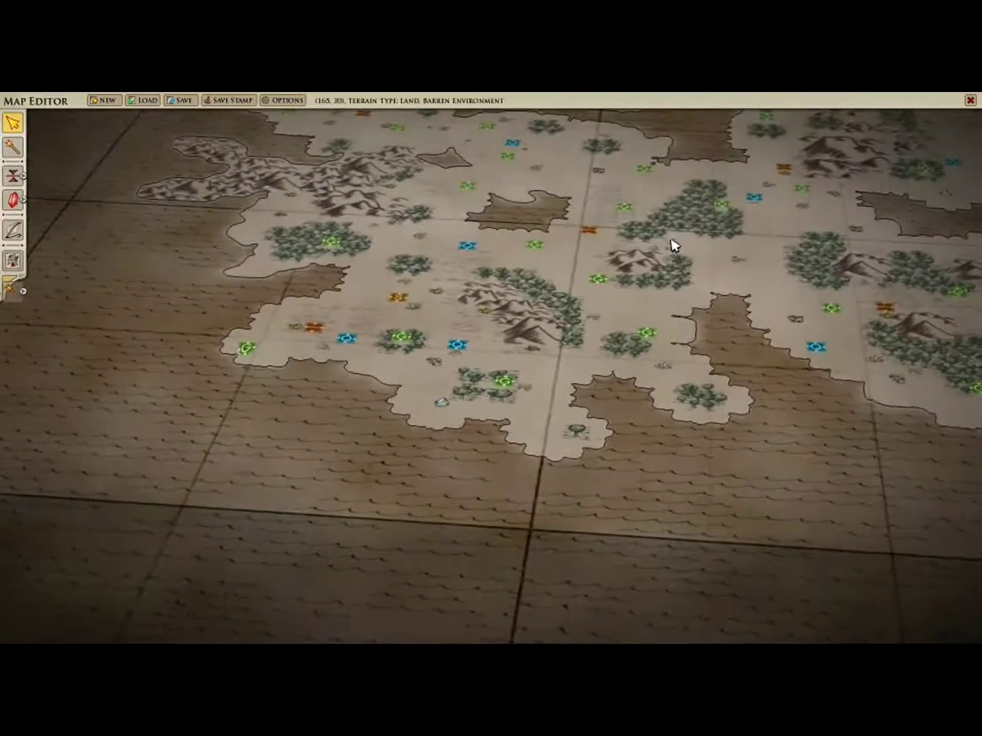
{"action": "scroll", "coordinate": [695, 244], "scroll_direction": "up", "scroll_amount": 3}
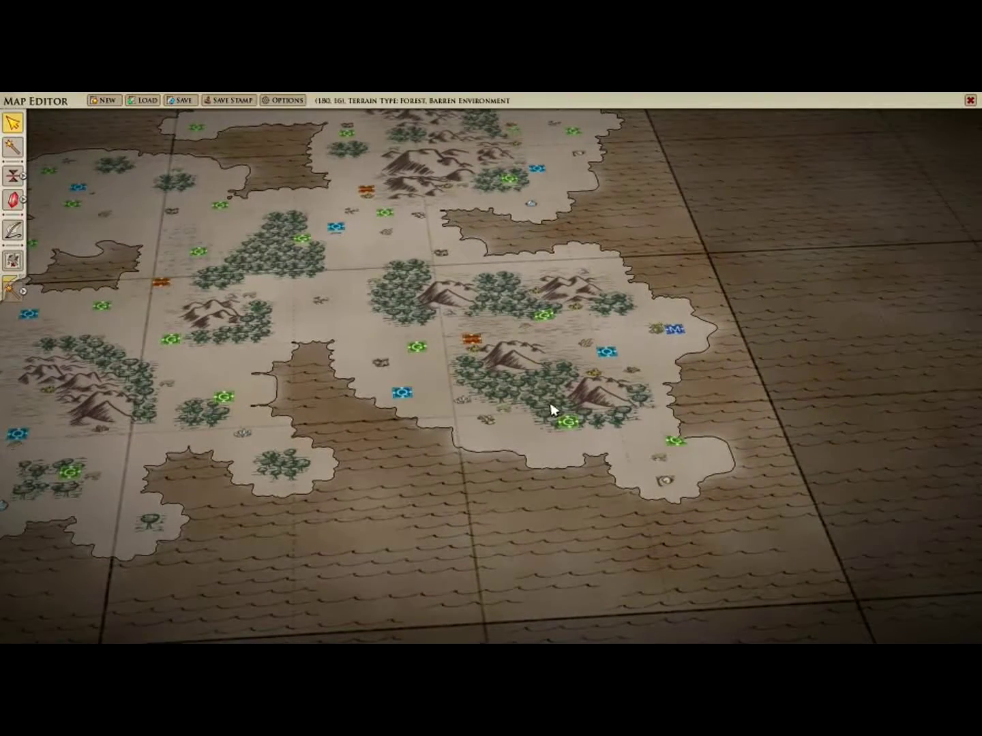
{"action": "scroll", "coordinate": [651, 447], "scroll_direction": "up", "scroll_amount": 3}
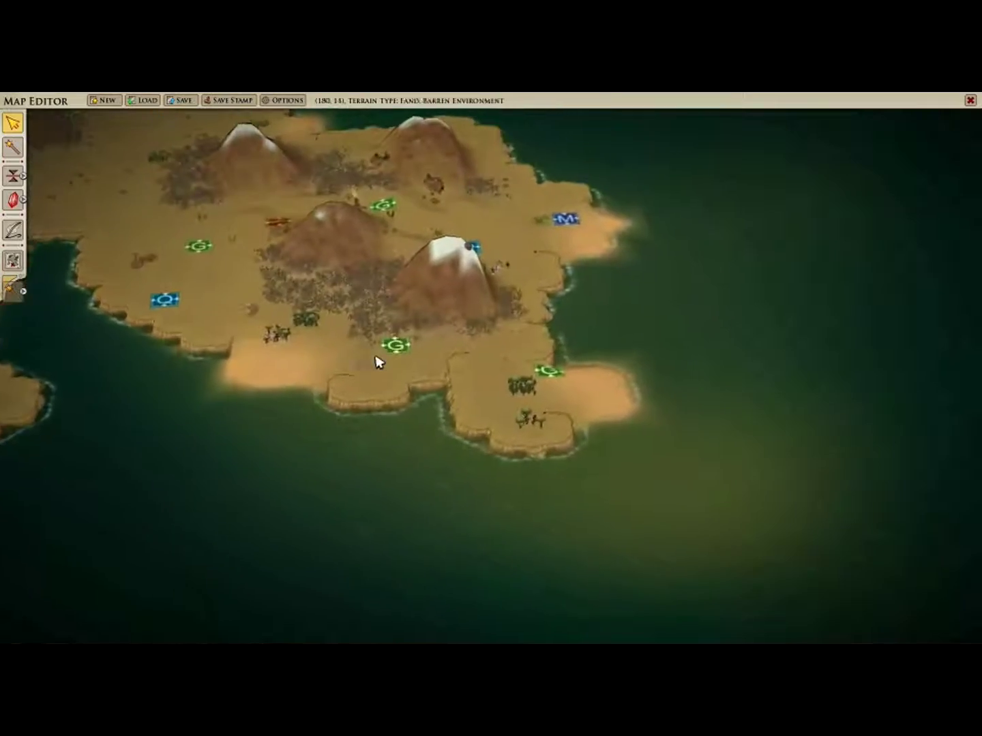
{"action": "scroll", "coordinate": [477, 287], "scroll_direction": "up", "scroll_amount": 3}
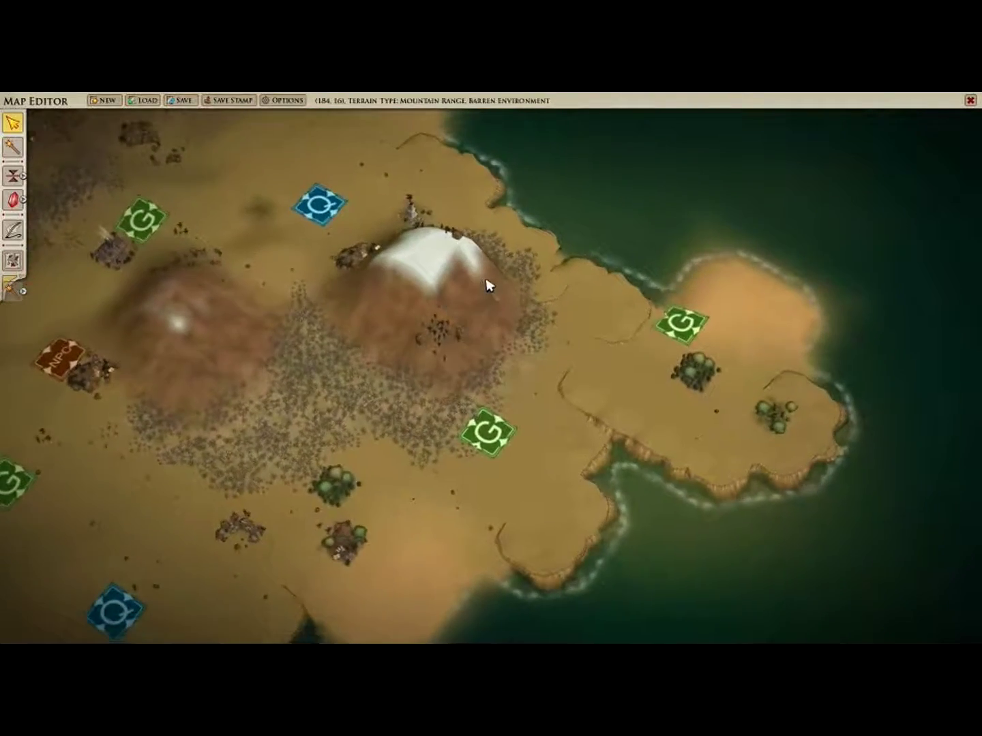
{"action": "scroll", "coordinate": [273, 318], "scroll_direction": "down", "scroll_amount": 2}
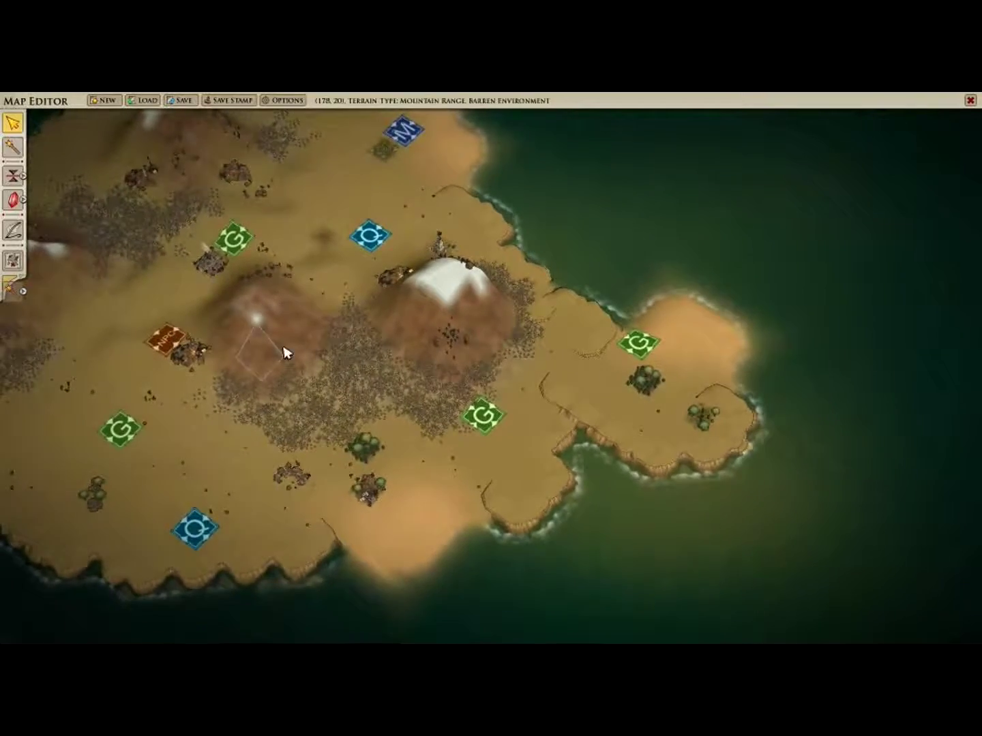
{"action": "scroll", "coordinate": [366, 325], "scroll_direction": "down", "scroll_amount": 4}
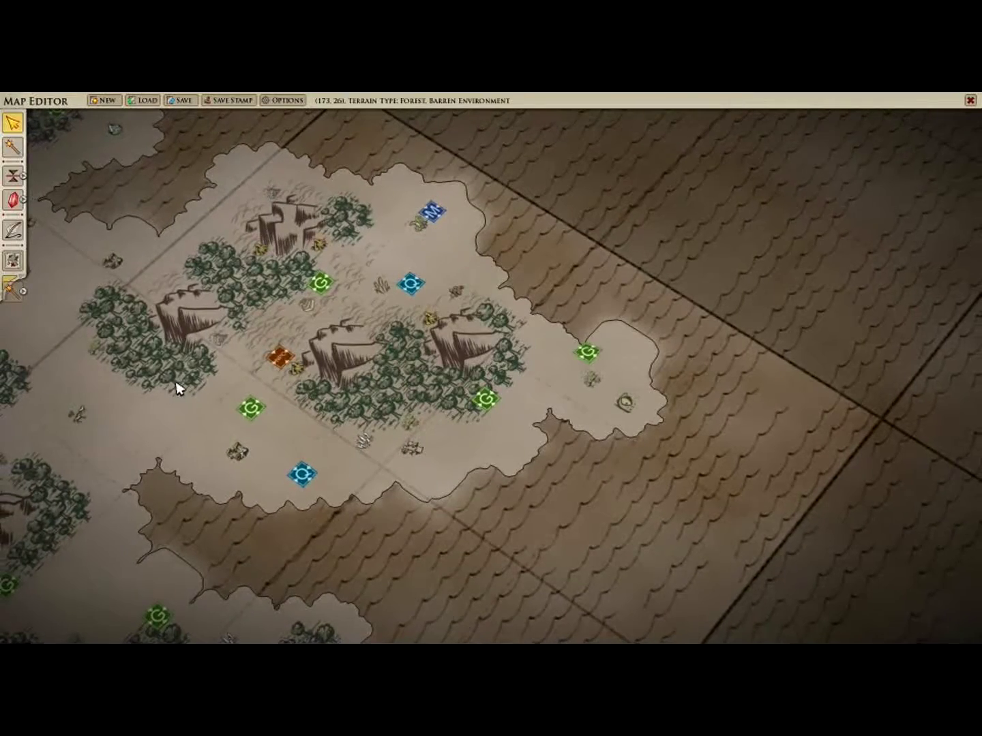
{"action": "key", "text": "Left"}
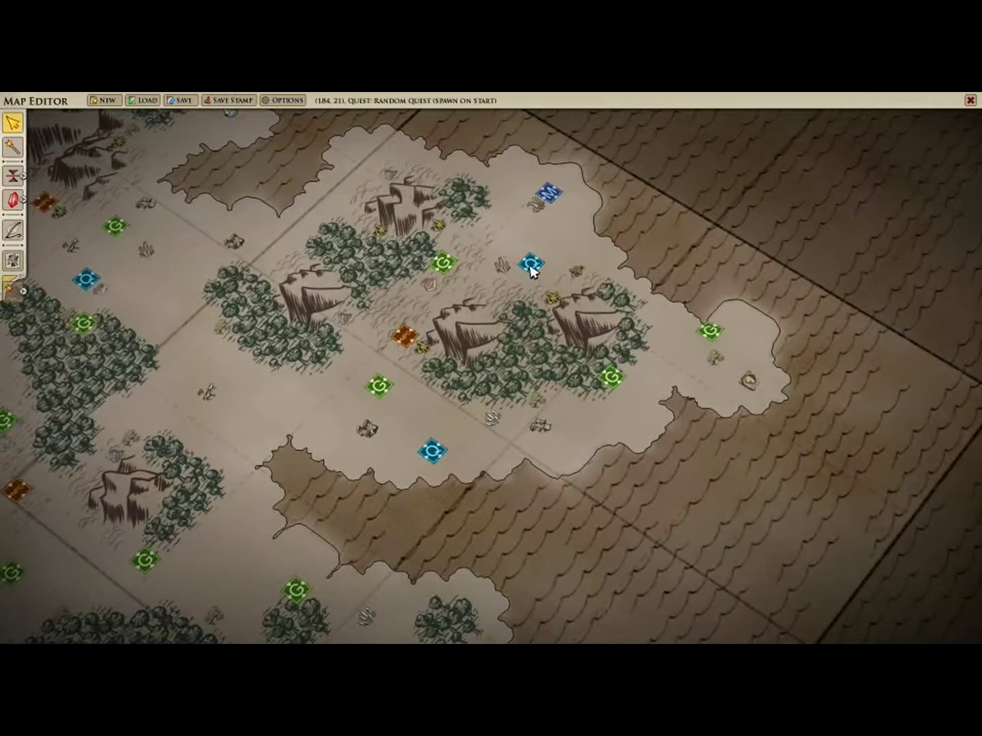
{"action": "middle_click_drag", "start_coordinate": [443, 263], "coordinate": [542, 248]}
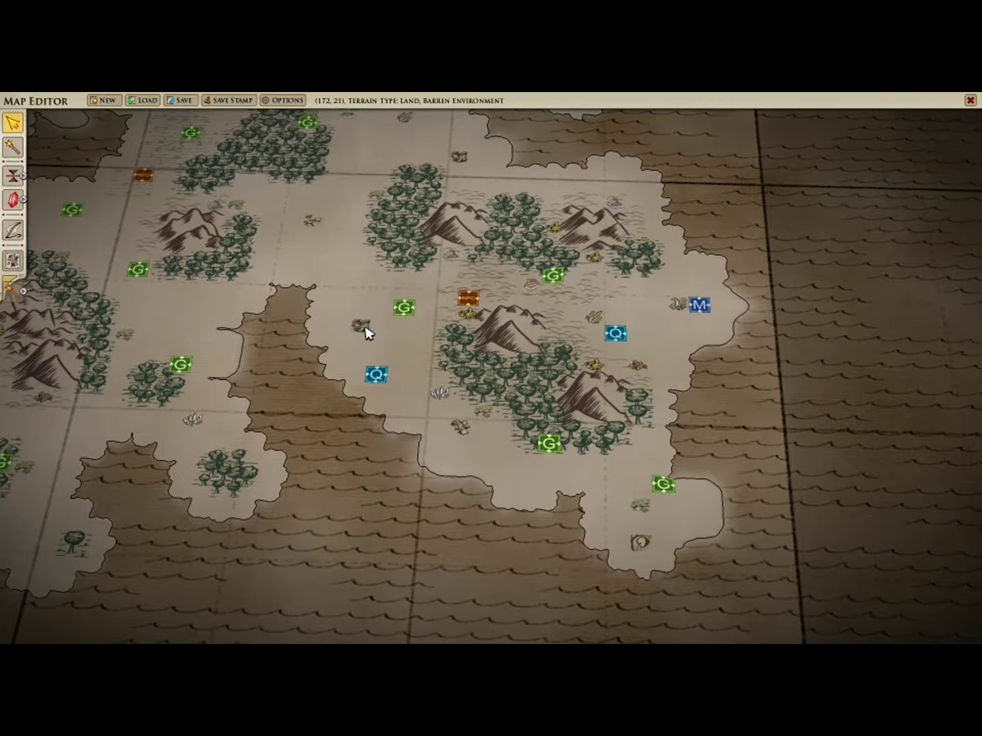
Step: Survey the rest of the eastern continent northward, checking its mountain ranges, coasts and the S marker on the east coast
{"action": "left_click_drag", "start_coordinate": [284, 260], "coordinate": [382, 325]}
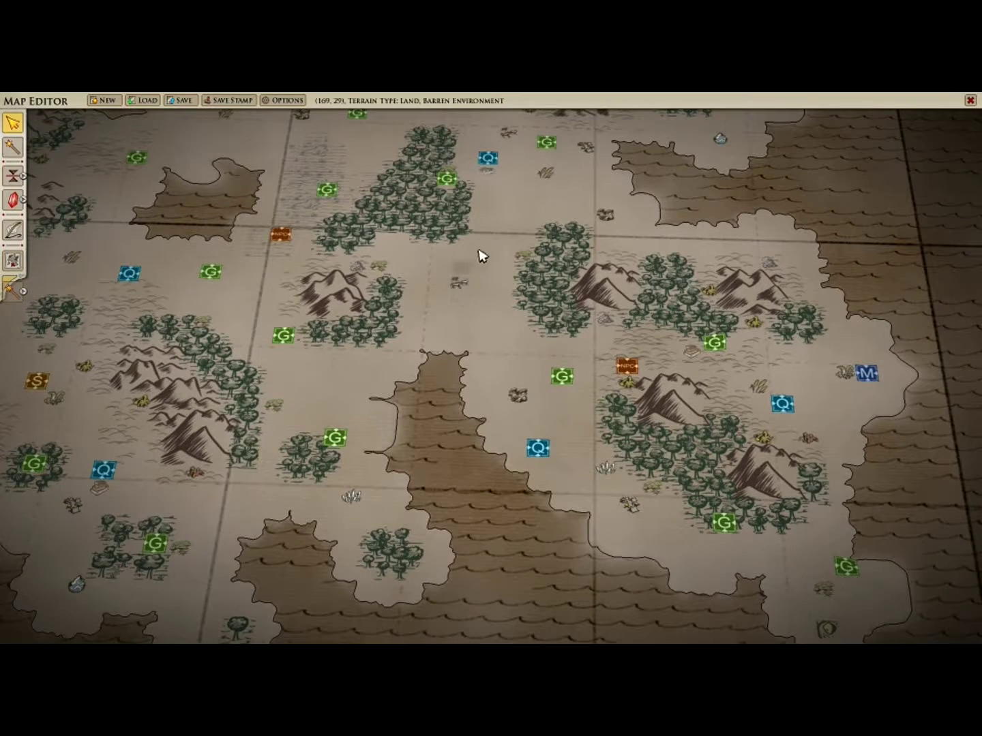
{"action": "left_click_drag", "start_coordinate": [505, 208], "coordinate": [463, 514]}
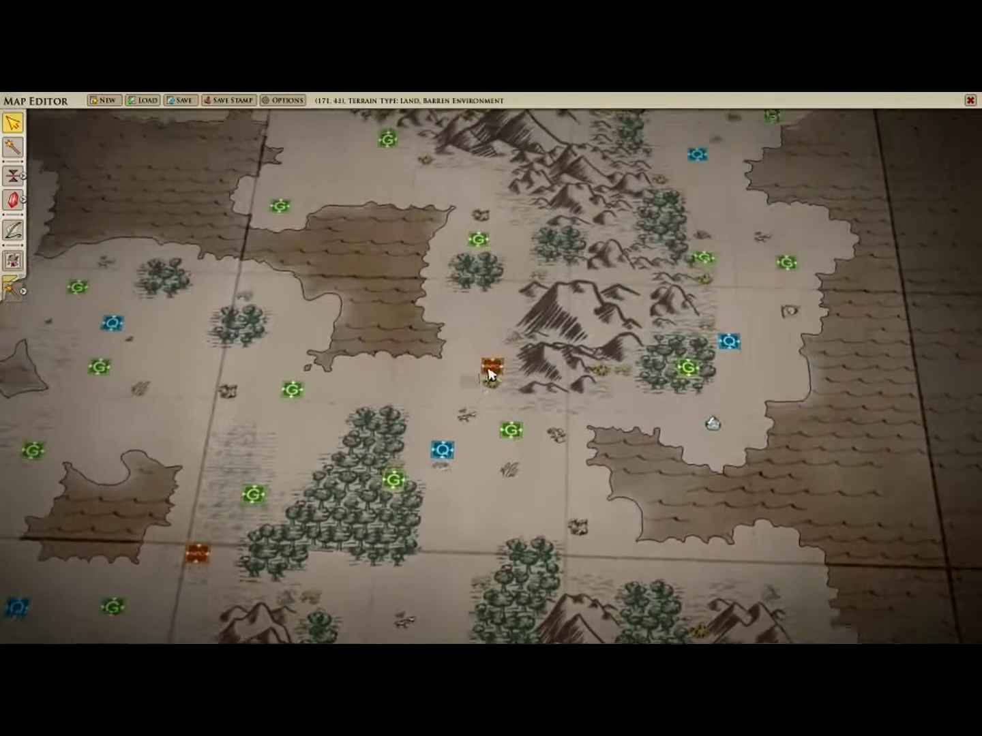
{"action": "left_click_drag", "start_coordinate": [539, 497], "coordinate": [771, 175]}
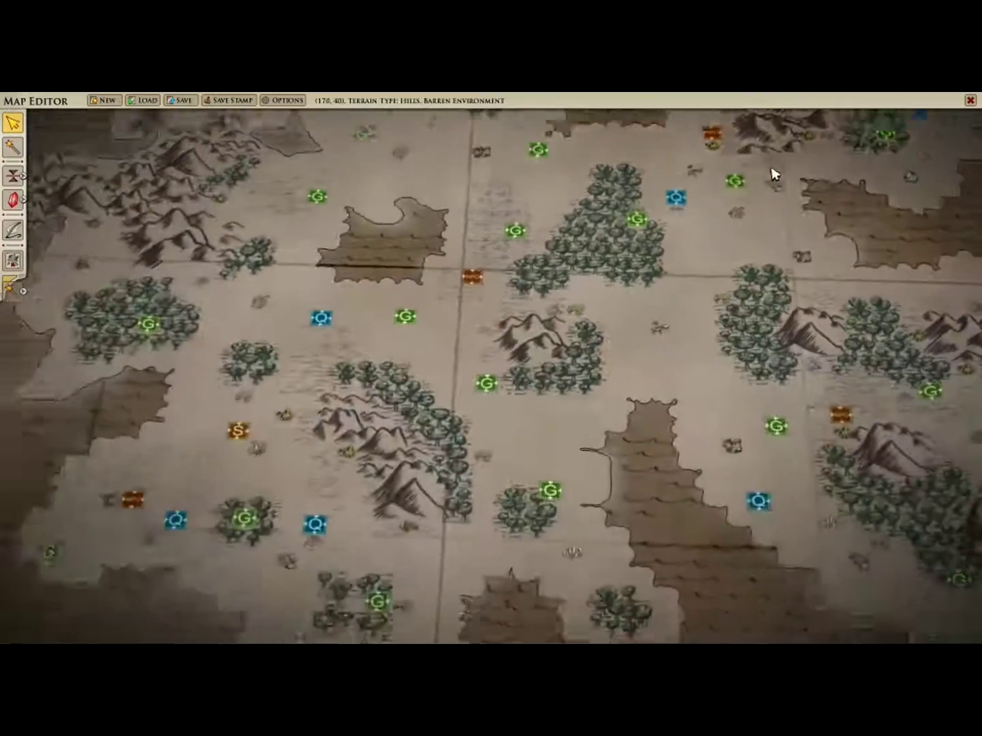
{"action": "left_click_drag", "start_coordinate": [259, 267], "coordinate": [204, 493]}
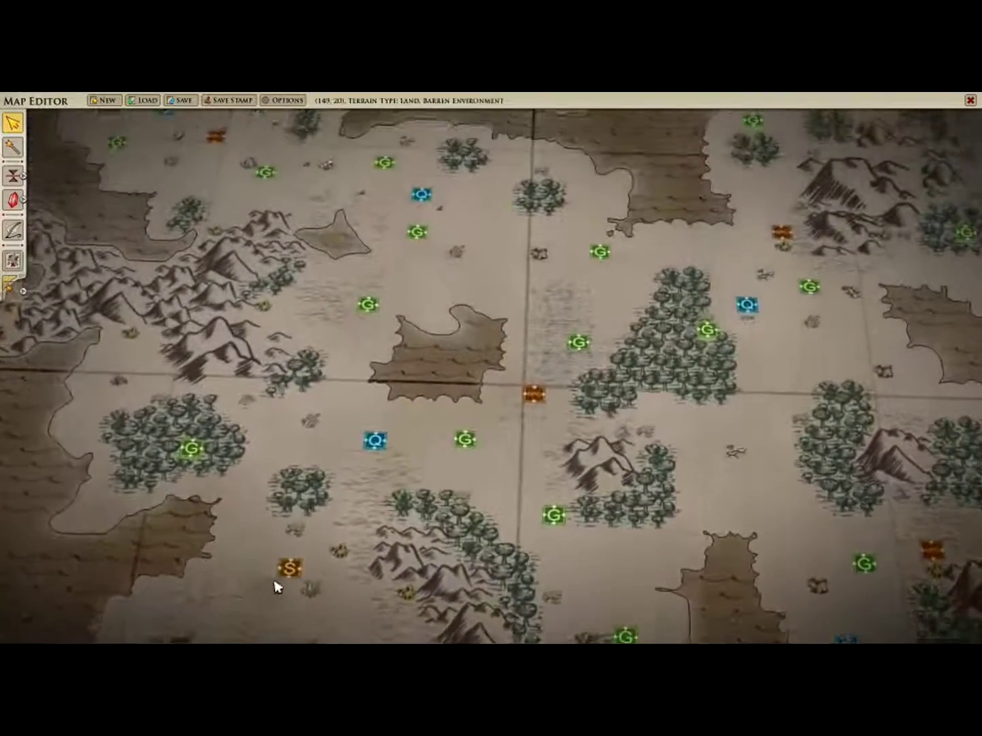
{"action": "left_click_drag", "start_coordinate": [415, 181], "coordinate": [460, 276]}
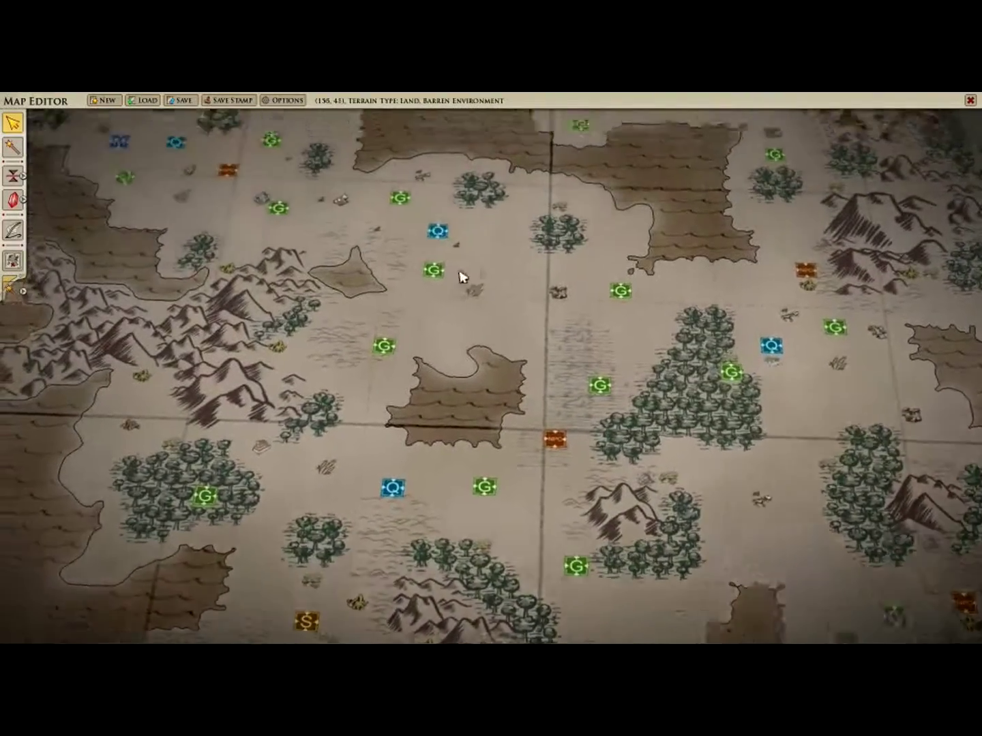
{"action": "left_click_drag", "start_coordinate": [262, 246], "coordinate": [378, 302]}
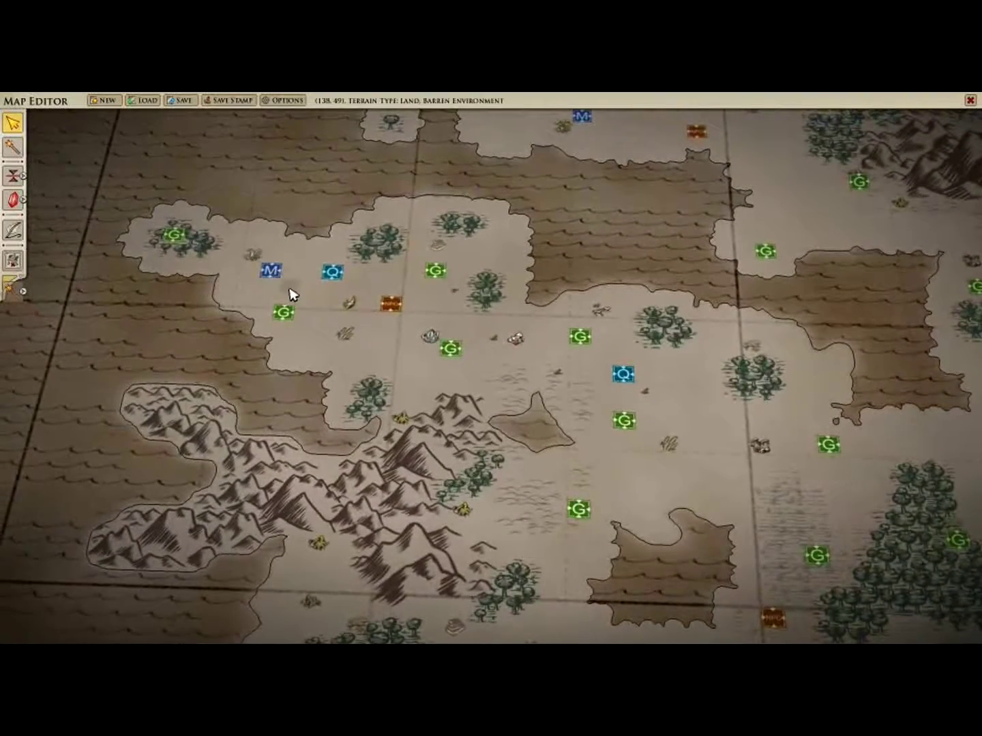
{"action": "left_click_drag", "start_coordinate": [753, 294], "coordinate": [123, 283]}
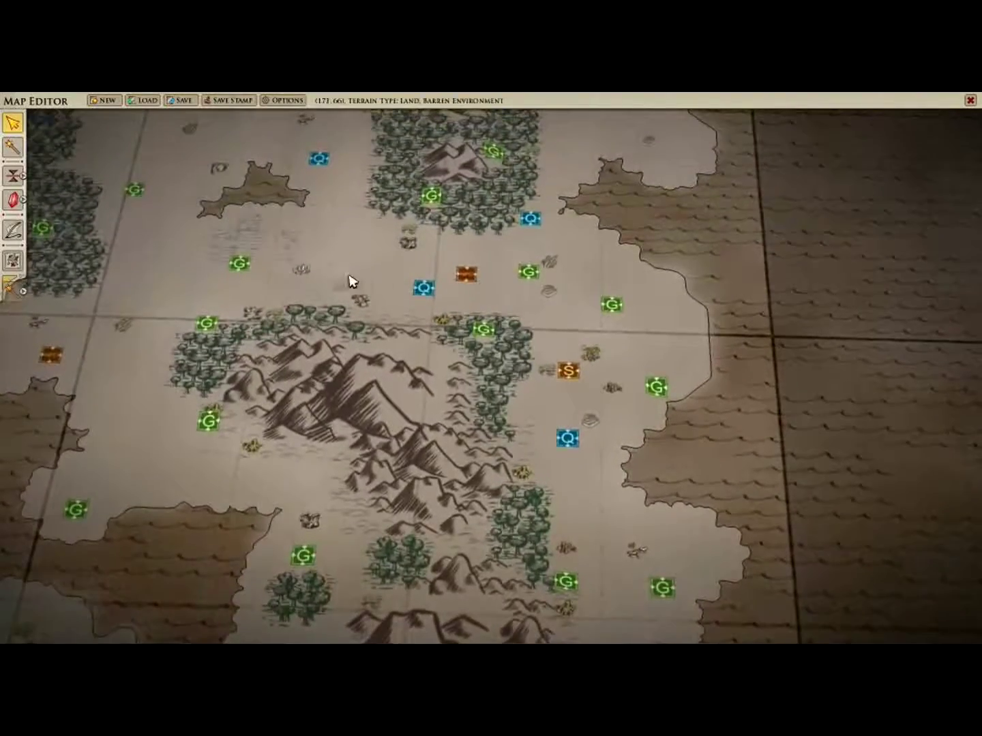
{"action": "left_click_drag", "start_coordinate": [348, 281], "coordinate": [891, 587]}
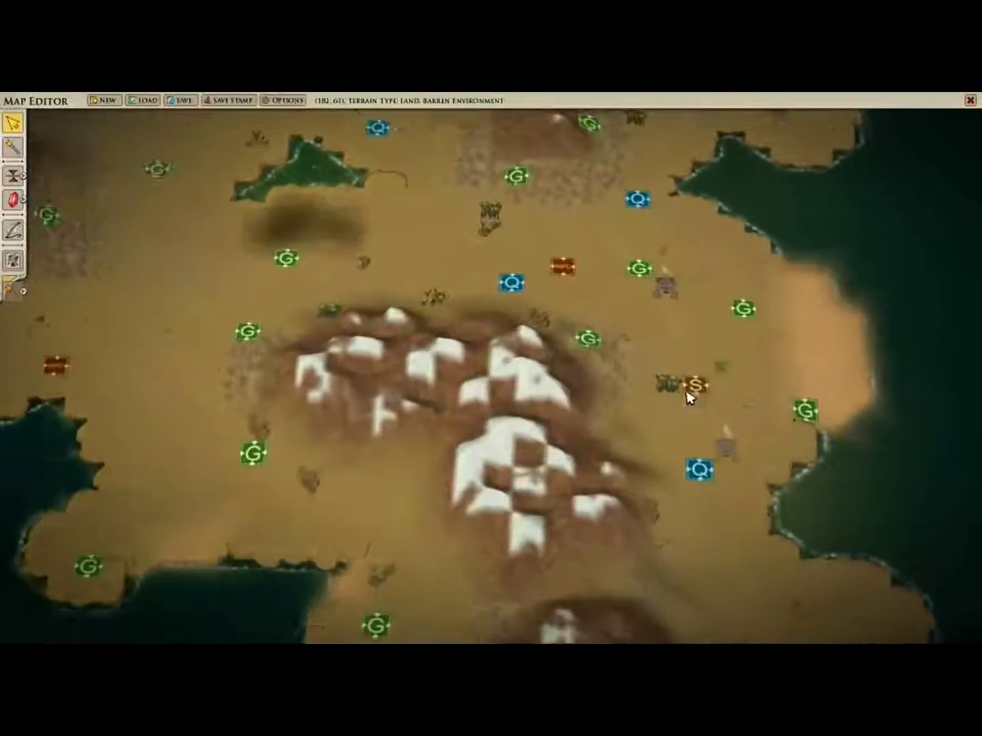
{"action": "scroll", "coordinate": [687, 398], "scroll_direction": "down", "scroll_amount": 5}
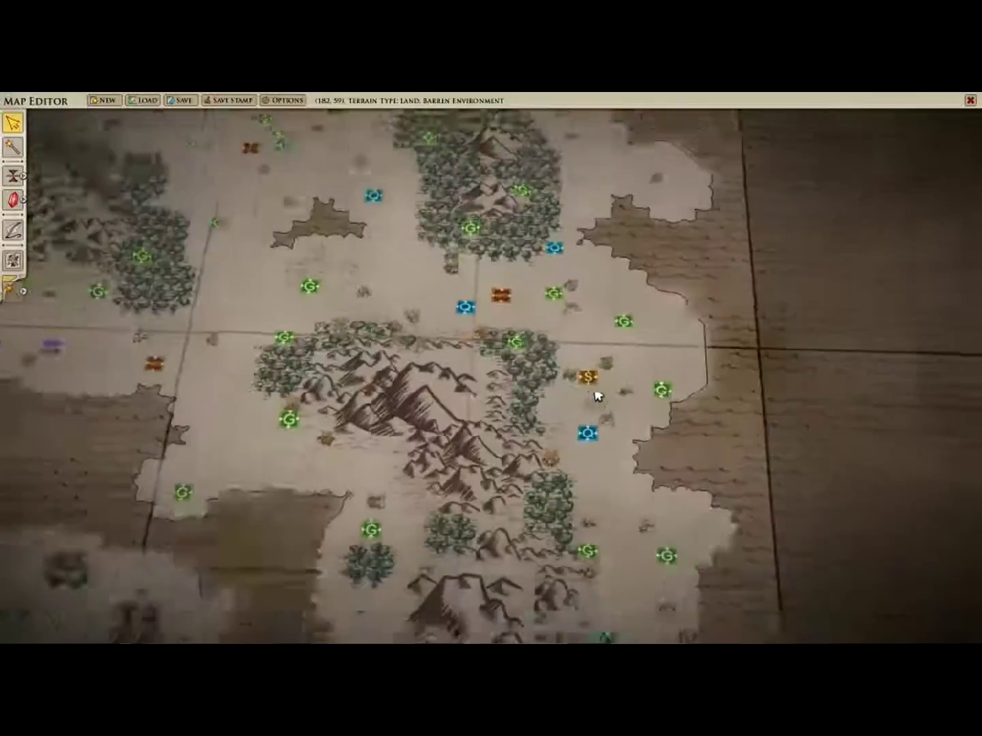
{"action": "scroll", "coordinate": [597, 396], "scroll_direction": "down", "scroll_amount": 3}
{"action": "left_click_drag", "start_coordinate": [285, 256], "coordinate": [625, 544]}
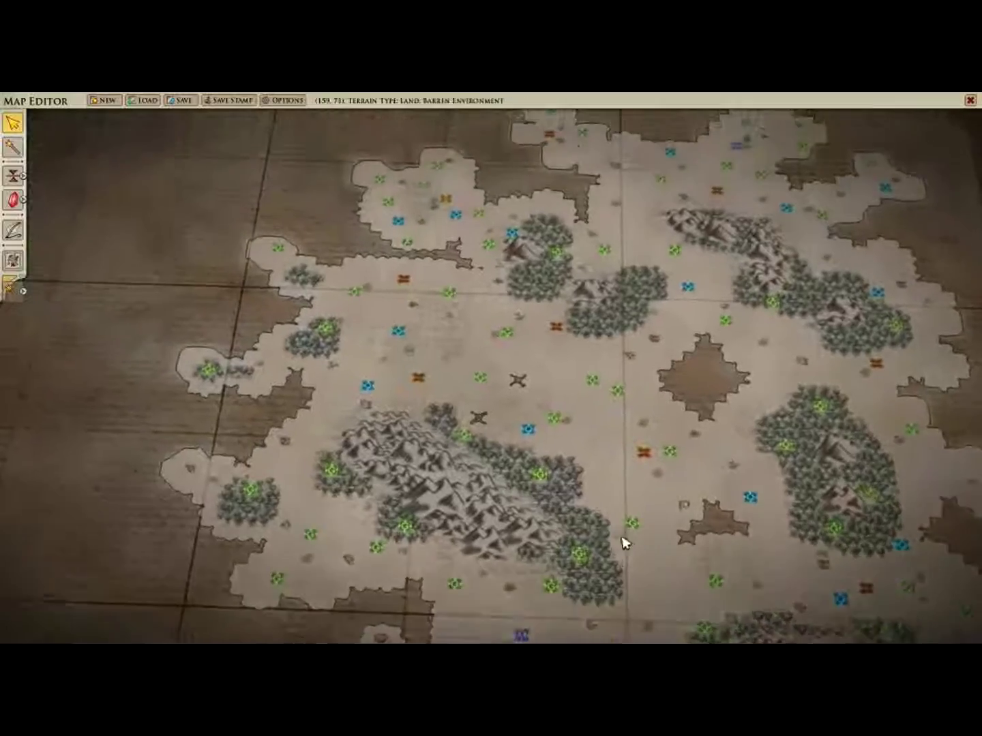
Step: Examine the S marker and surrounding terrain on the western continent's southeastern peninsula, both close up and on the cloth map
{"action": "scroll", "coordinate": [500, 494], "scroll_direction": "down", "scroll_amount": 3}
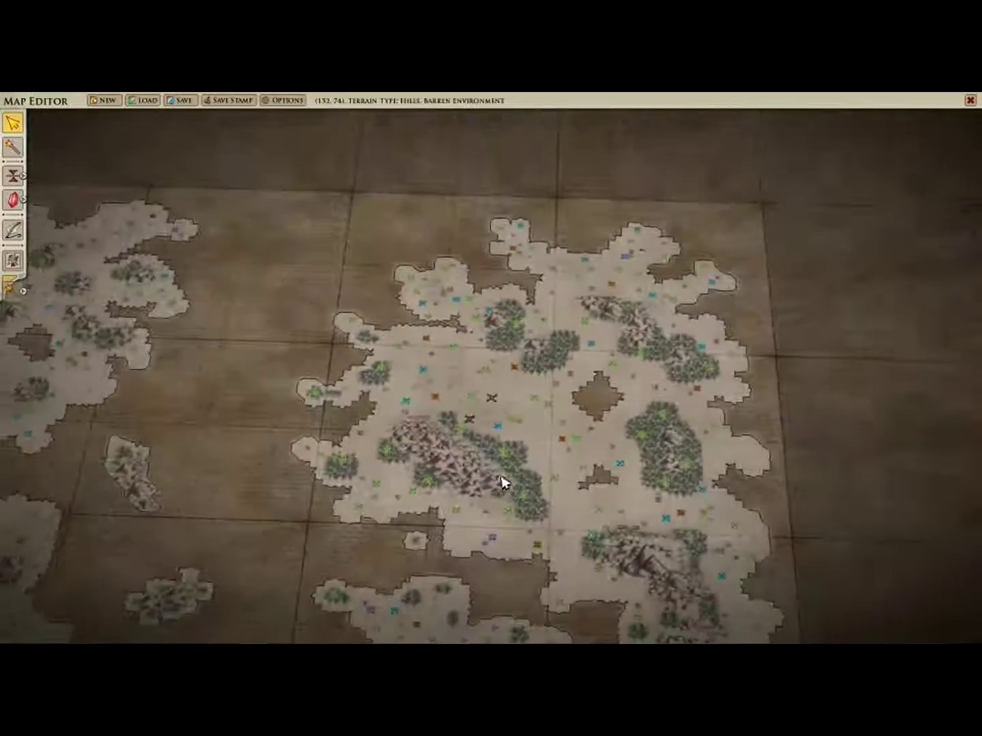
{"action": "mouse_move", "coordinate": [502, 483]}
{"action": "left_mouse_down"}
{"action": "mouse_move", "coordinate": [502, 230]}
{"action": "mouse_move", "coordinate": [503, 495]}
{"action": "left_mouse_up"}
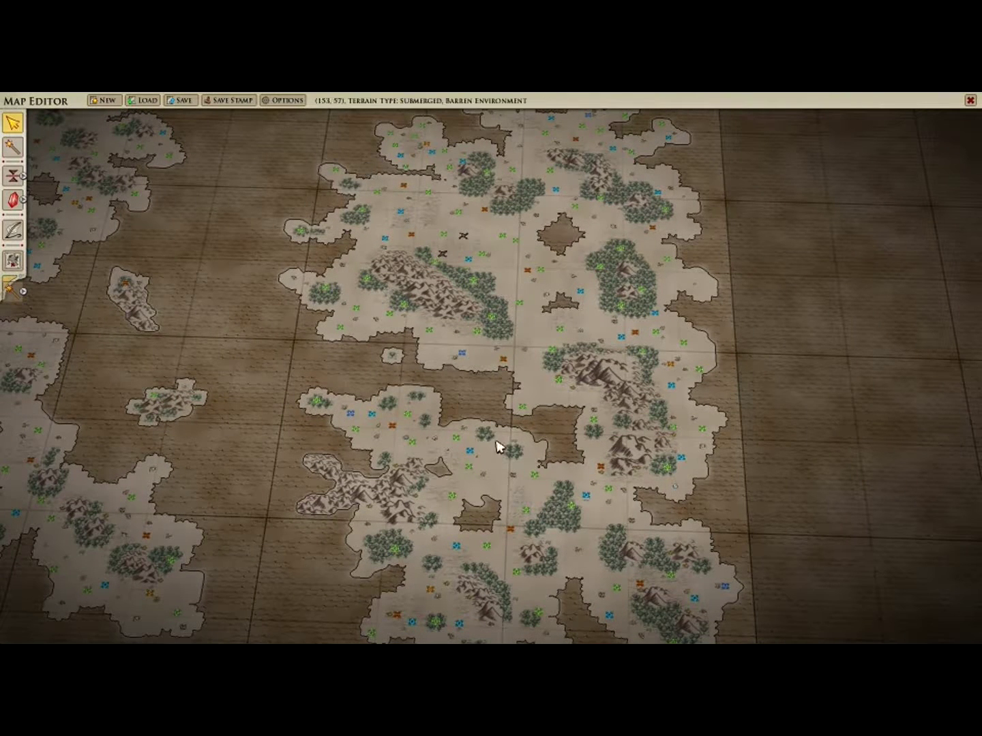
{"action": "left_click_drag", "start_coordinate": [369, 519], "coordinate": [522, 323]}
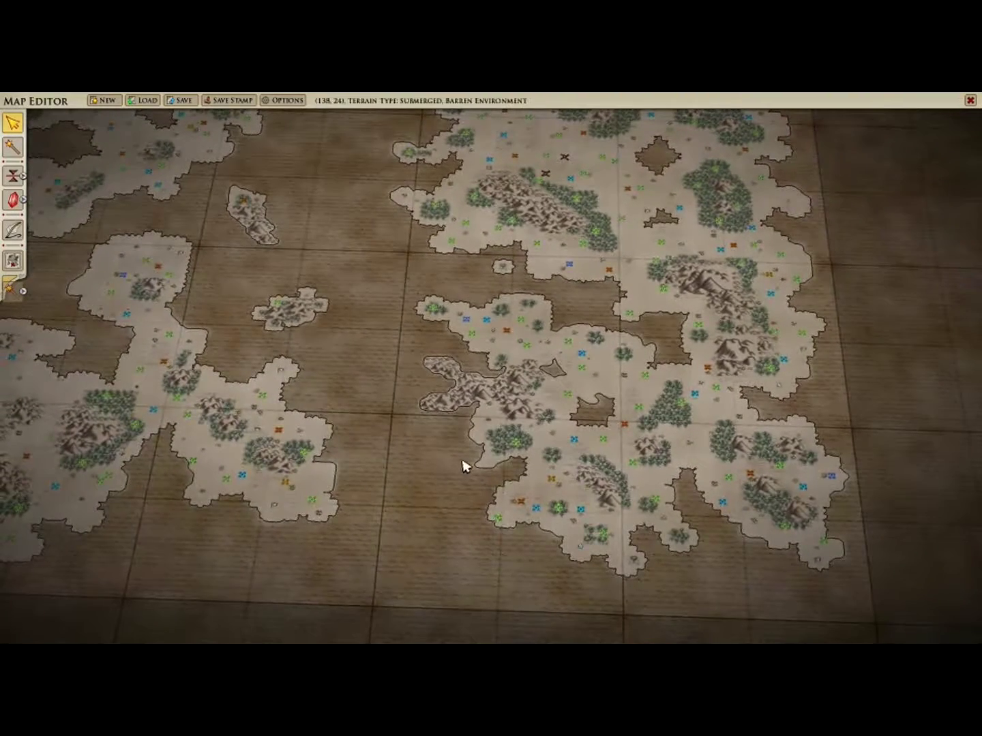
{"action": "left_click_drag", "start_coordinate": [357, 411], "coordinate": [678, 415]}
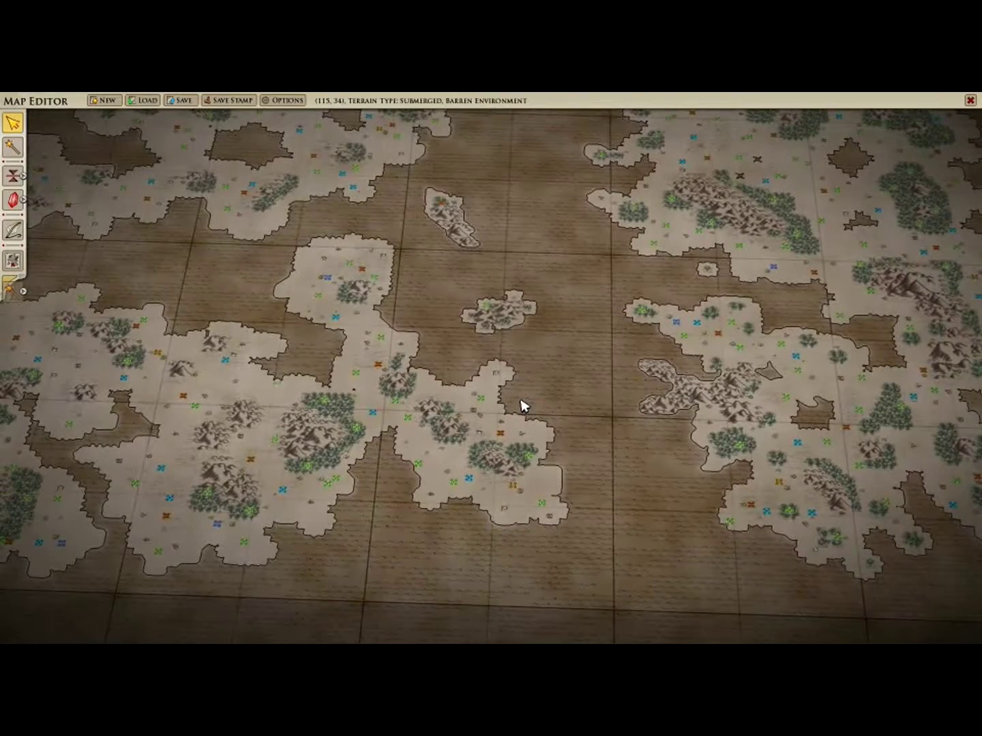
{"action": "scroll", "coordinate": [521, 406], "scroll_direction": "up", "scroll_amount": 3}
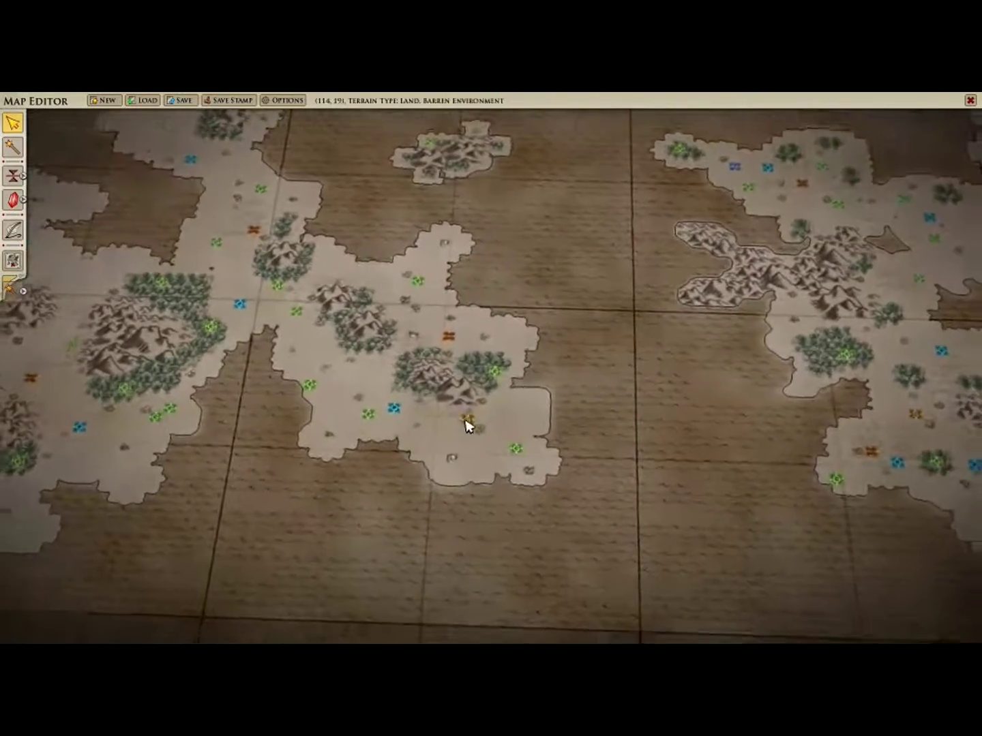
{"action": "scroll", "coordinate": [467, 426], "scroll_direction": "up", "scroll_amount": 3}
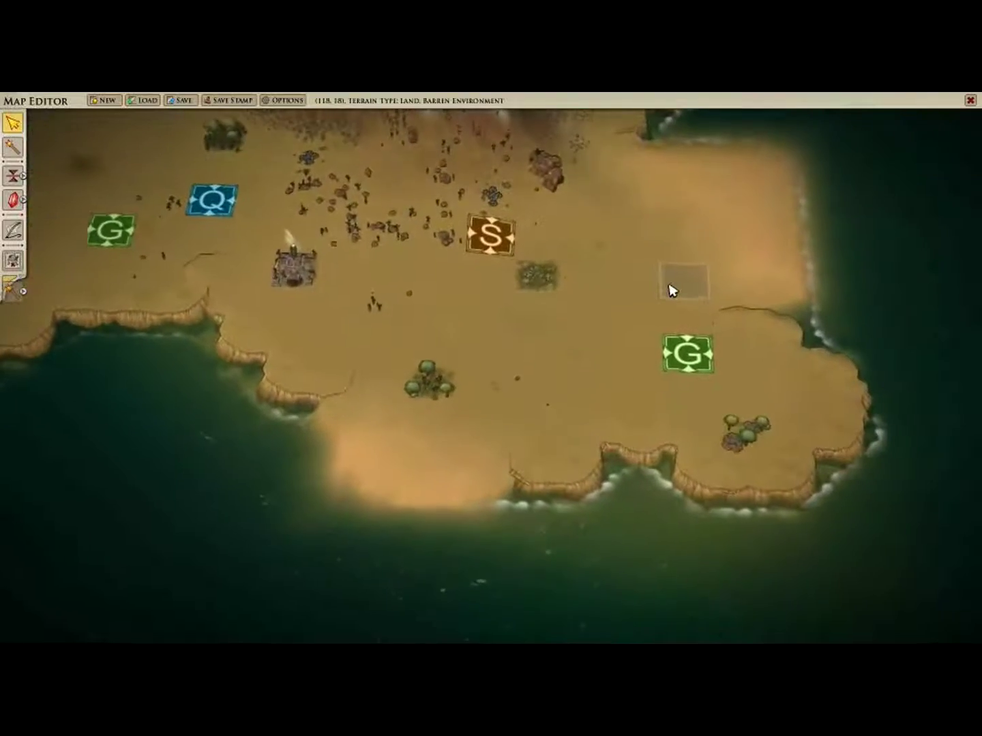
{"action": "scroll", "coordinate": [488, 257], "scroll_direction": "down", "scroll_amount": 4}
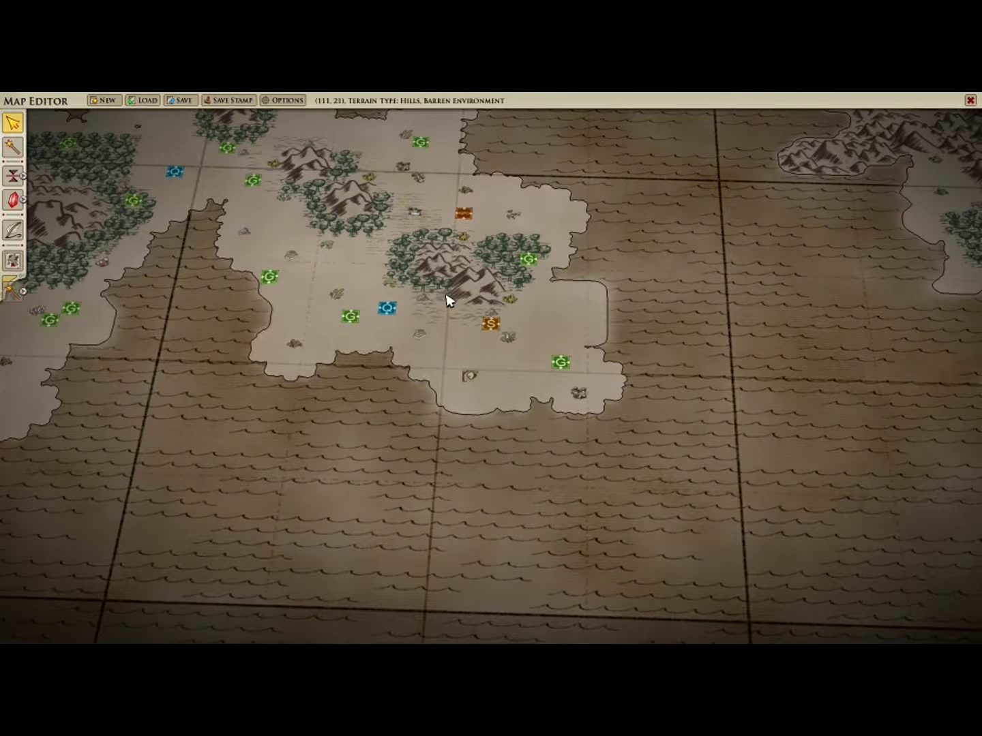
{"action": "left_click_drag", "start_coordinate": [449, 301], "coordinate": [537, 443]}
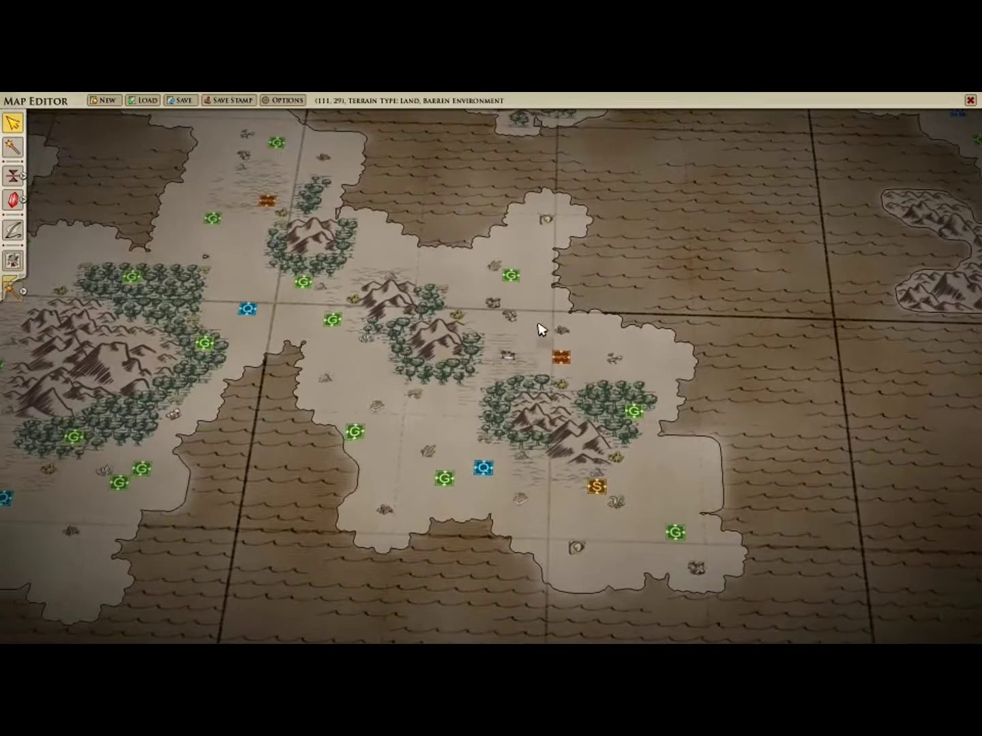
Step: Examine the S marker, mountains and lake in the western continent's southwestern corner, both close up and on the cloth map
{"action": "left_click_drag", "start_coordinate": [308, 365], "coordinate": [423, 280]}
{"action": "left_click_drag", "start_coordinate": [533, 410], "coordinate": [872, 386]}
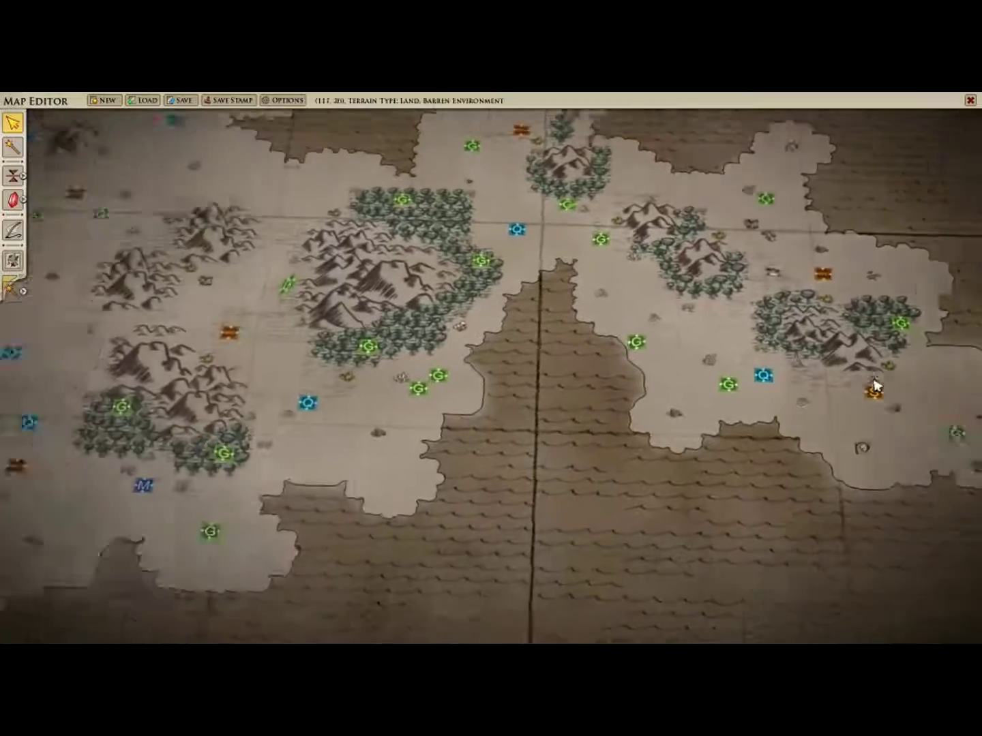
{"action": "left_click_drag", "start_coordinate": [505, 305], "coordinate": [662, 436]}
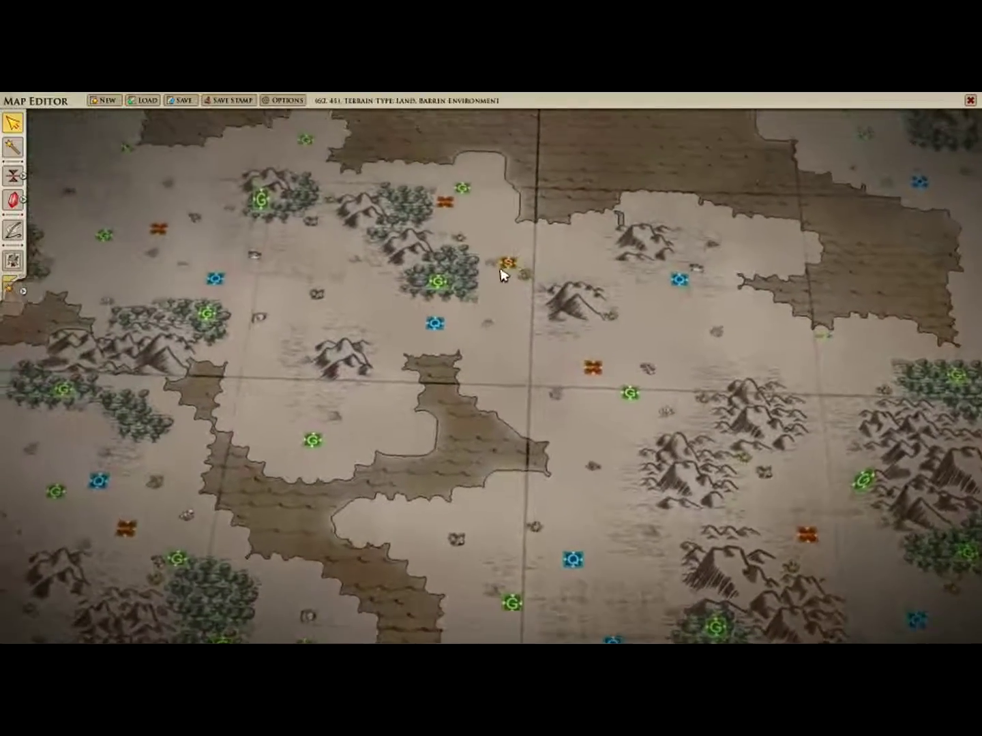
{"action": "left_click_drag", "start_coordinate": [393, 326], "coordinate": [833, 191]}
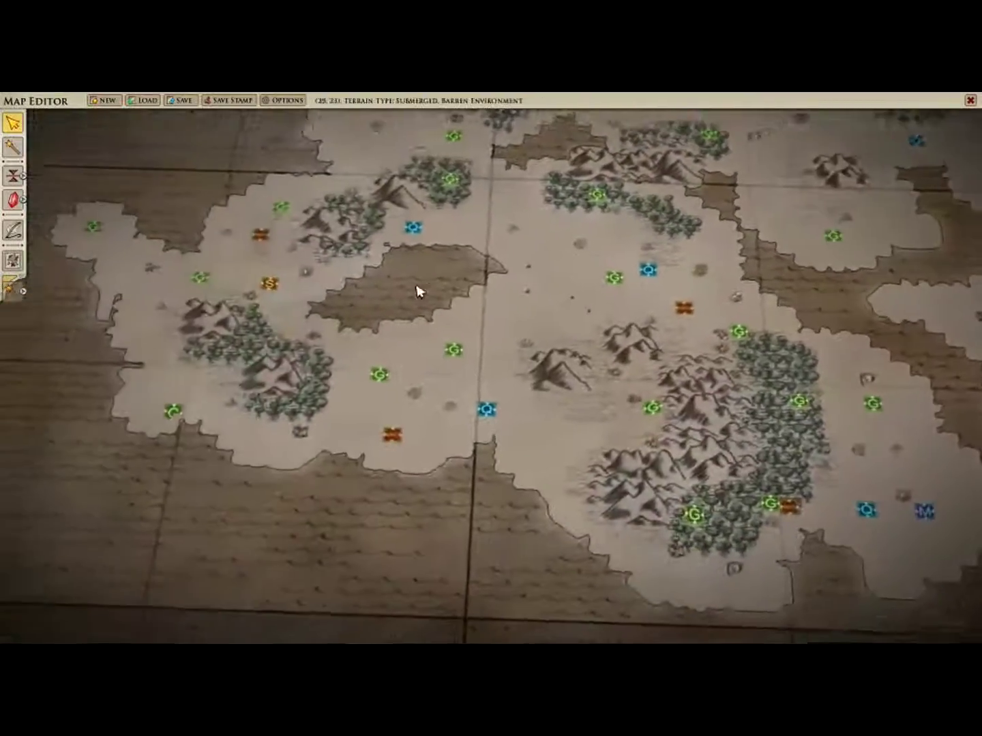
{"action": "left_click_drag", "start_coordinate": [305, 285], "coordinate": [337, 386]}
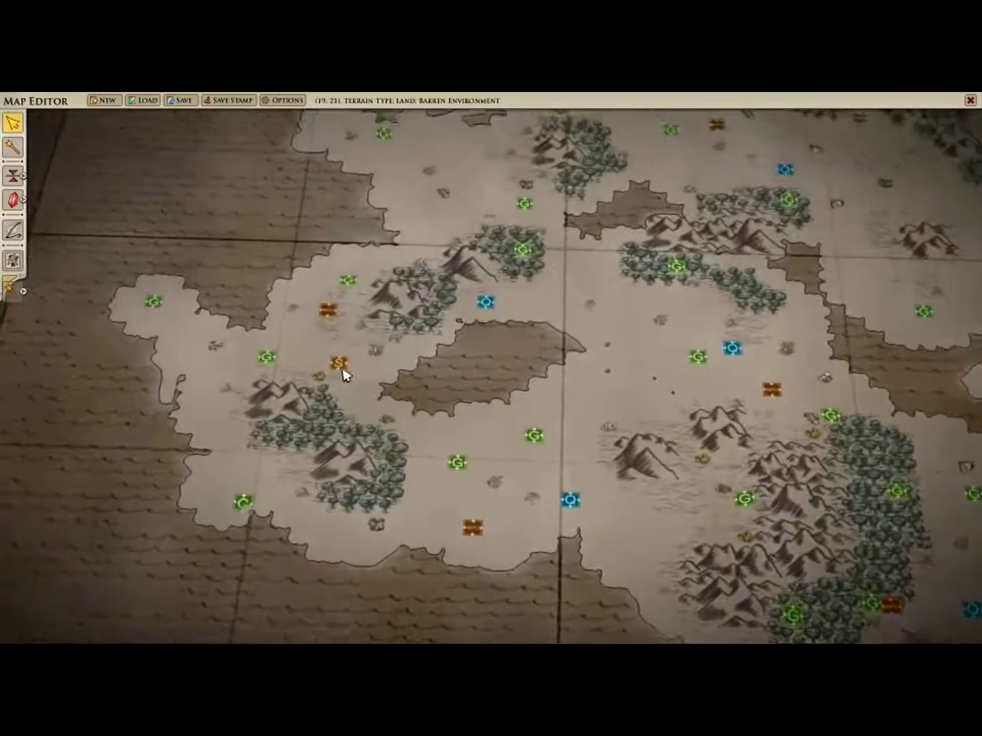
{"action": "scroll", "coordinate": [418, 388], "scroll_direction": "up", "scroll_amount": 3}
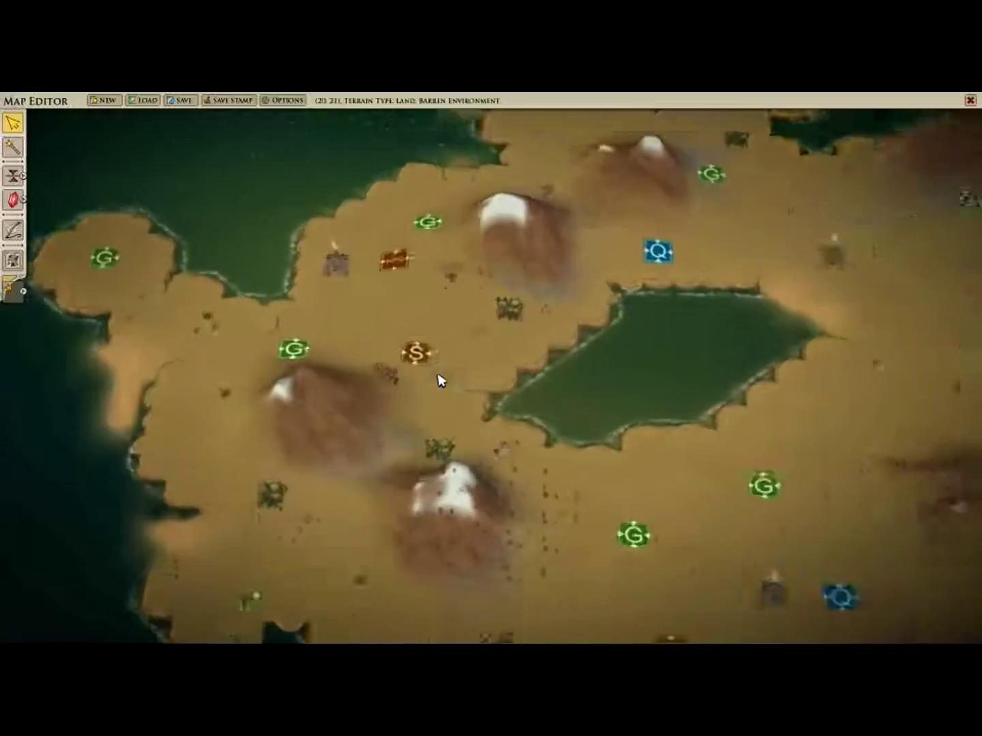
{"action": "scroll", "coordinate": [442, 380], "scroll_direction": "down", "scroll_amount": 3}
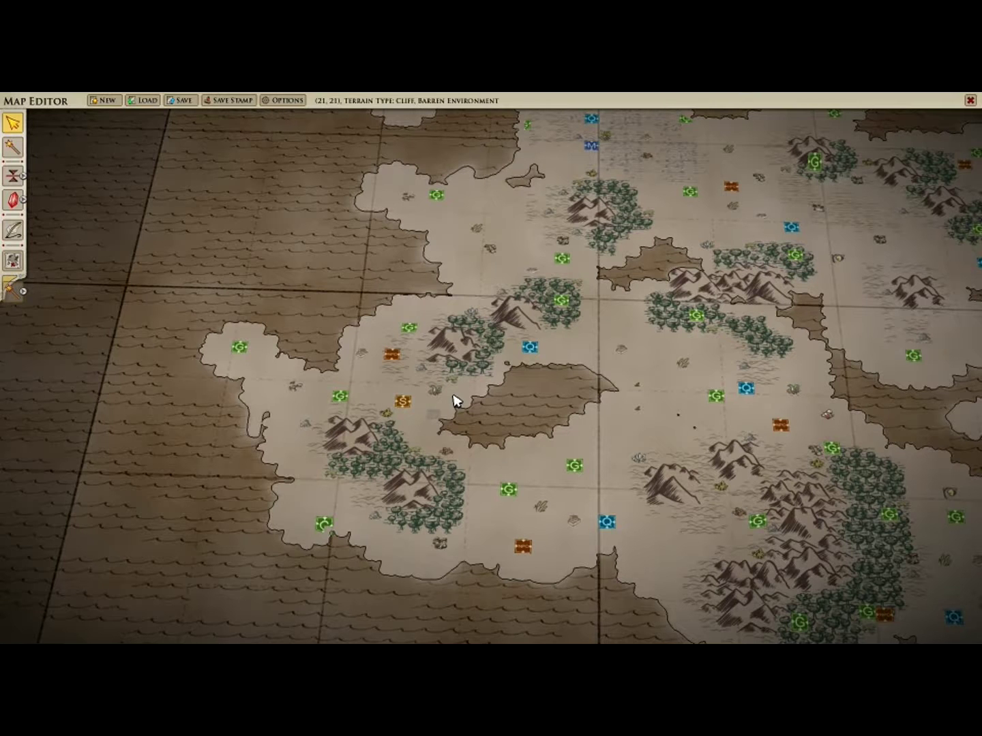
{"action": "scroll", "coordinate": [429, 402], "scroll_direction": "up", "scroll_amount": 5}
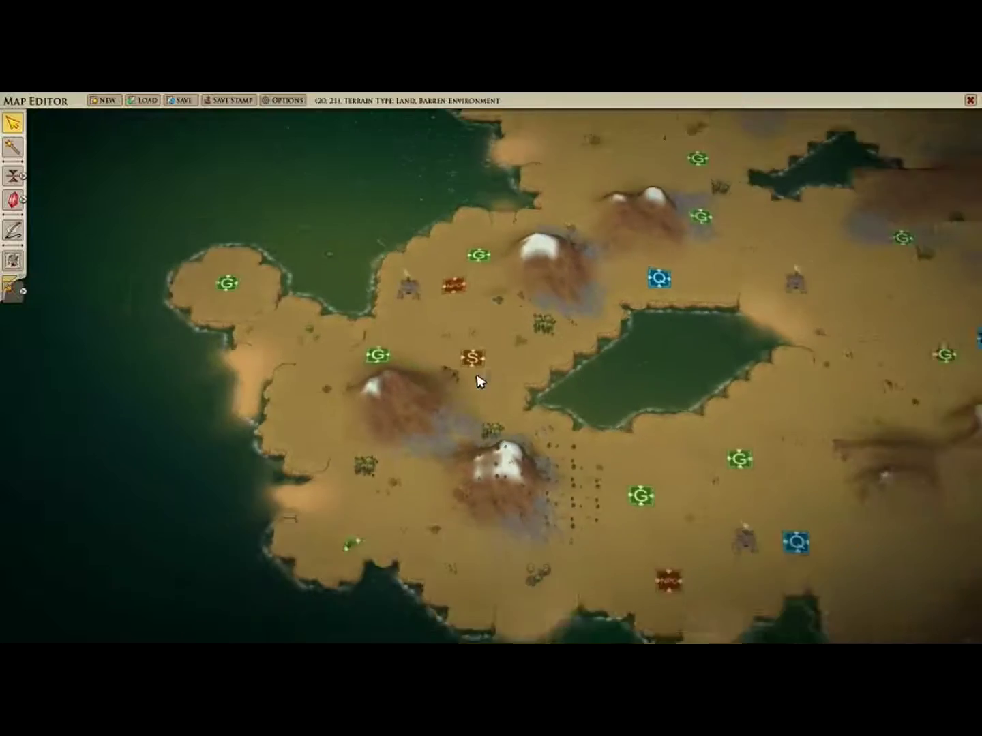
{"action": "scroll", "coordinate": [478, 379], "scroll_direction": "down", "scroll_amount": 3}
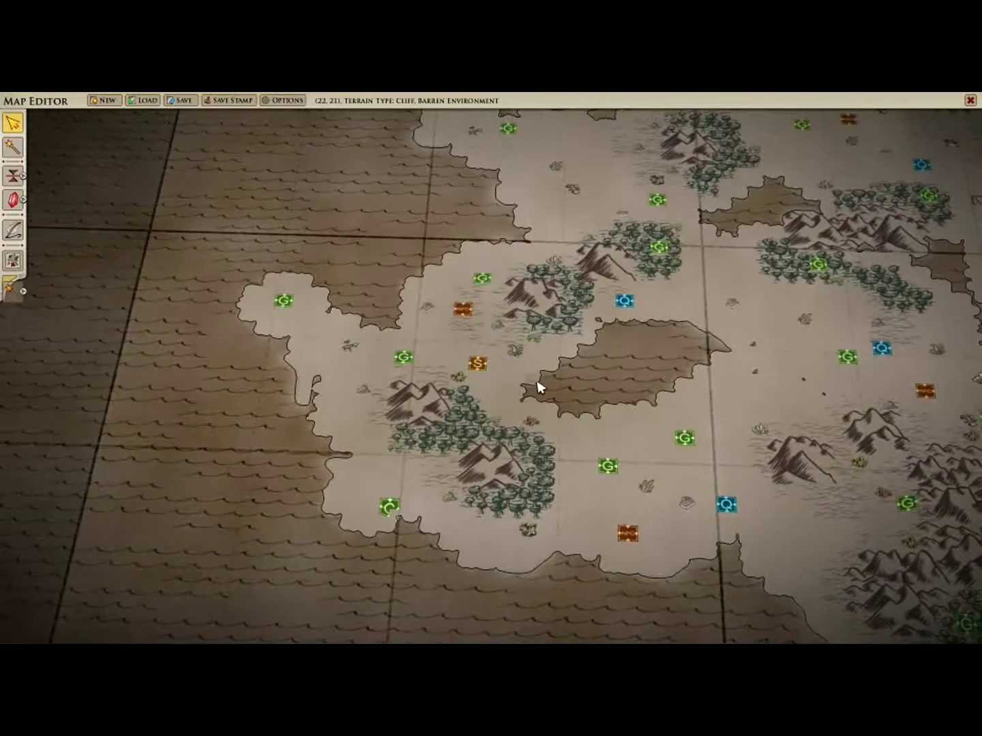
Step: Survey the western continent's southern half from west to east, up to the M marker on its northward neck
{"action": "key", "text": "Right"}
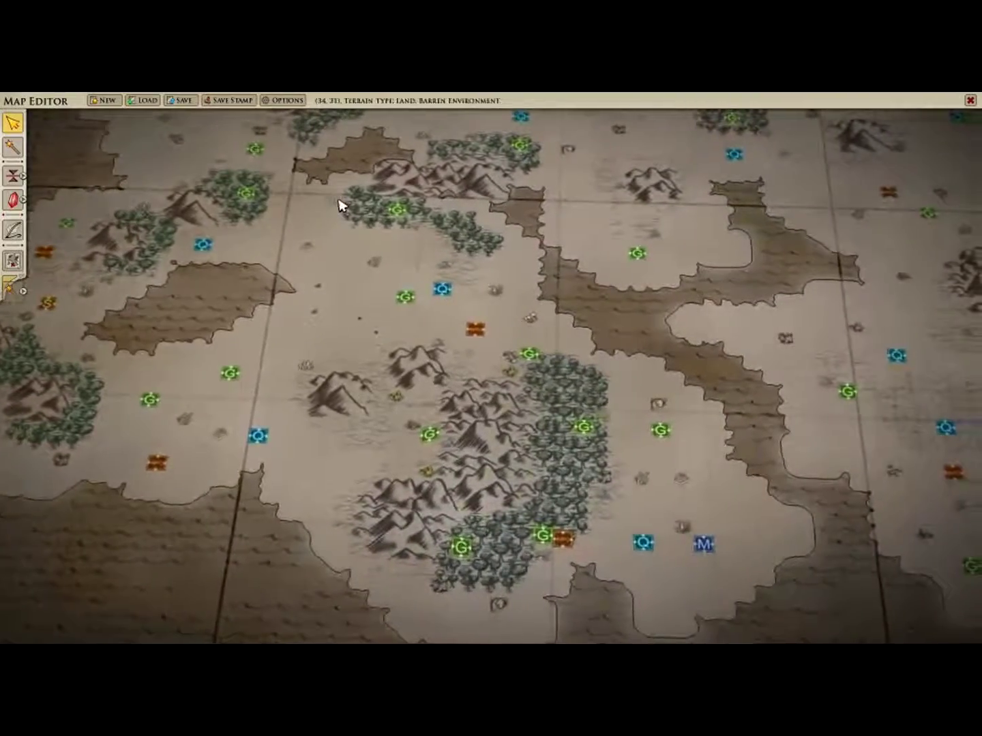
{"action": "left_click_drag", "start_coordinate": [341, 205], "coordinate": [607, 392]}
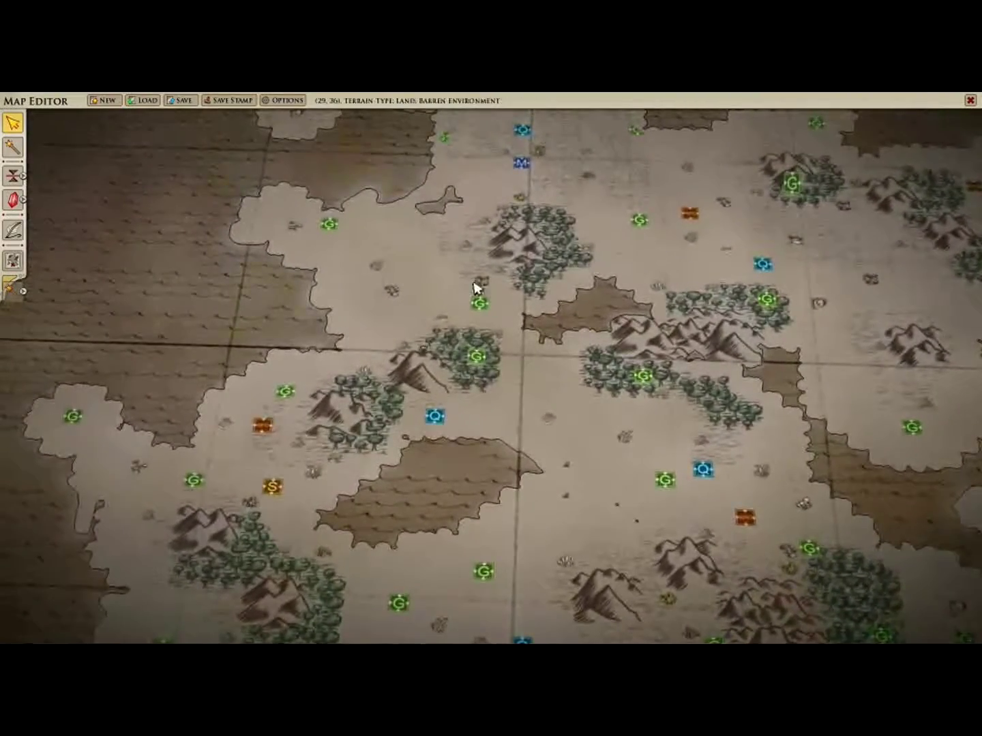
{"action": "key", "text": "Right"}
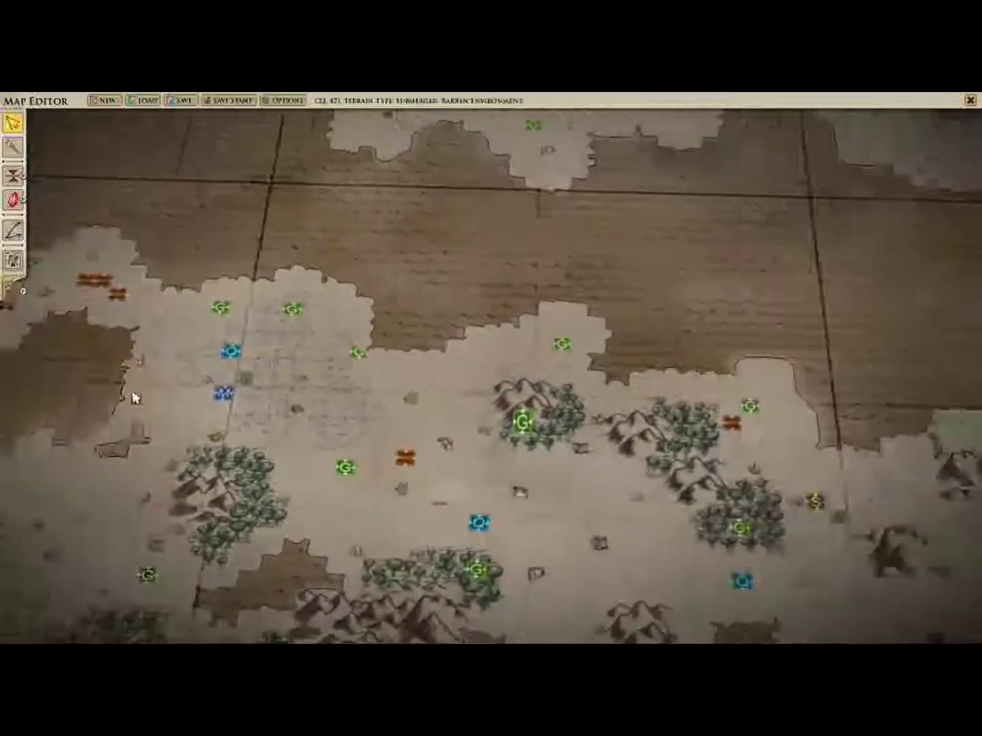
{"action": "key", "text": "Down"}
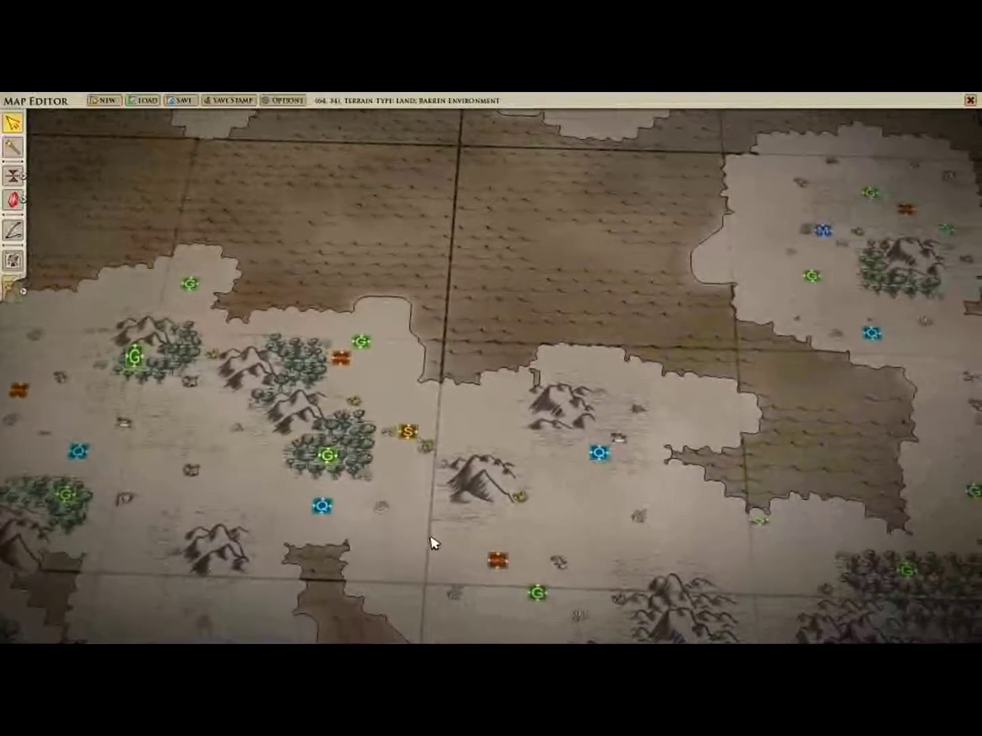
{"action": "left_click_drag", "start_coordinate": [616, 313], "coordinate": [201, 260]}
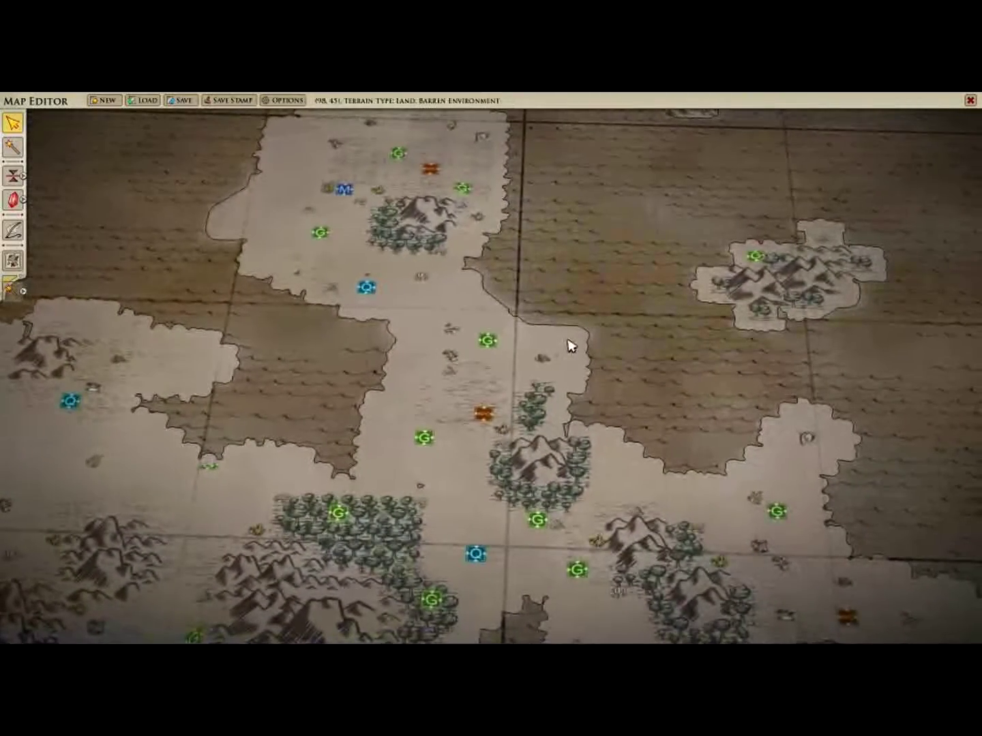
{"action": "left_click_drag", "start_coordinate": [552, 225], "coordinate": [833, 465]}
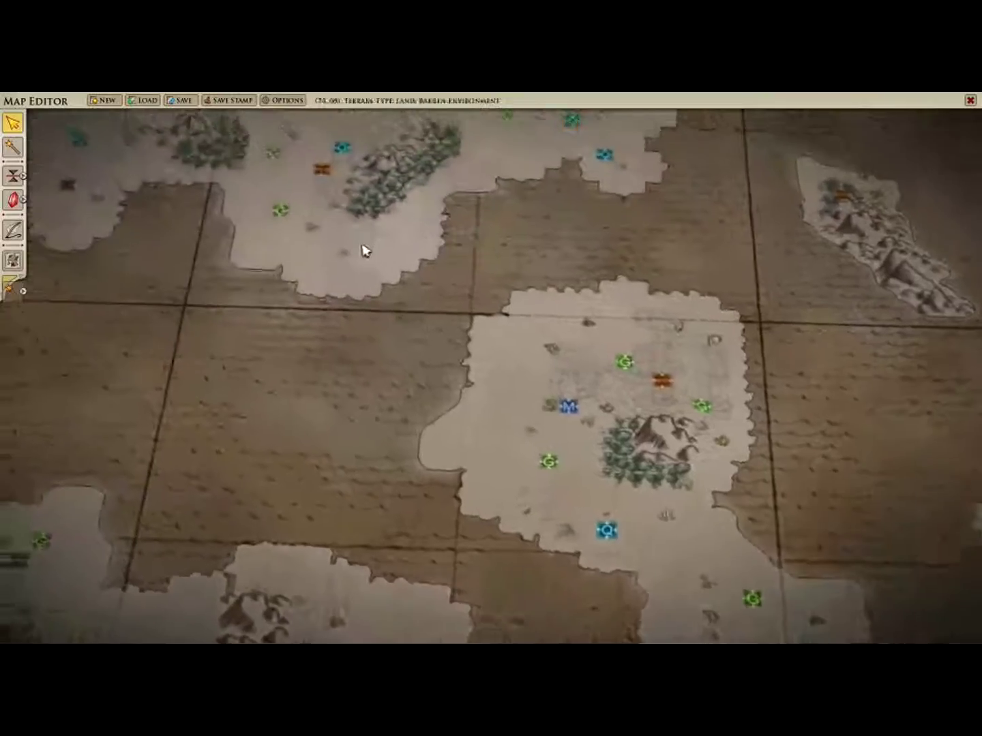
Step: Survey the western continent's west side, checking the northwestern mountain range and the land with the M marker south of it
{"action": "left_click_drag", "start_coordinate": [363, 251], "coordinate": [794, 519]}
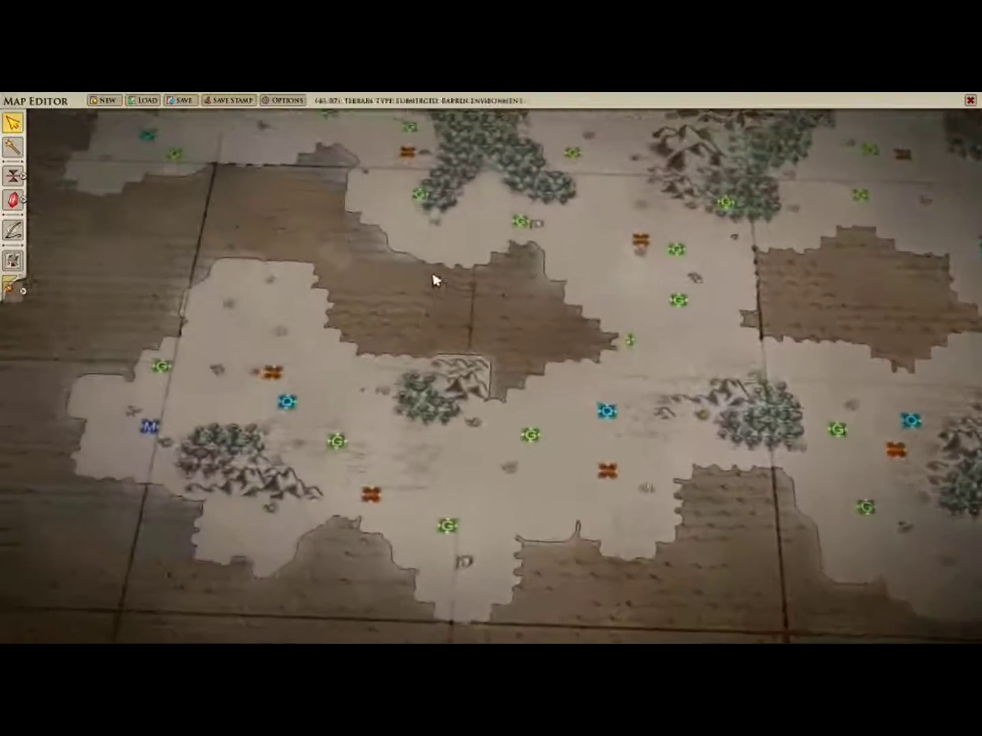
{"action": "left_click_drag", "start_coordinate": [436, 301], "coordinate": [451, 474]}
{"action": "left_click_drag", "start_coordinate": [343, 345], "coordinate": [634, 569]}
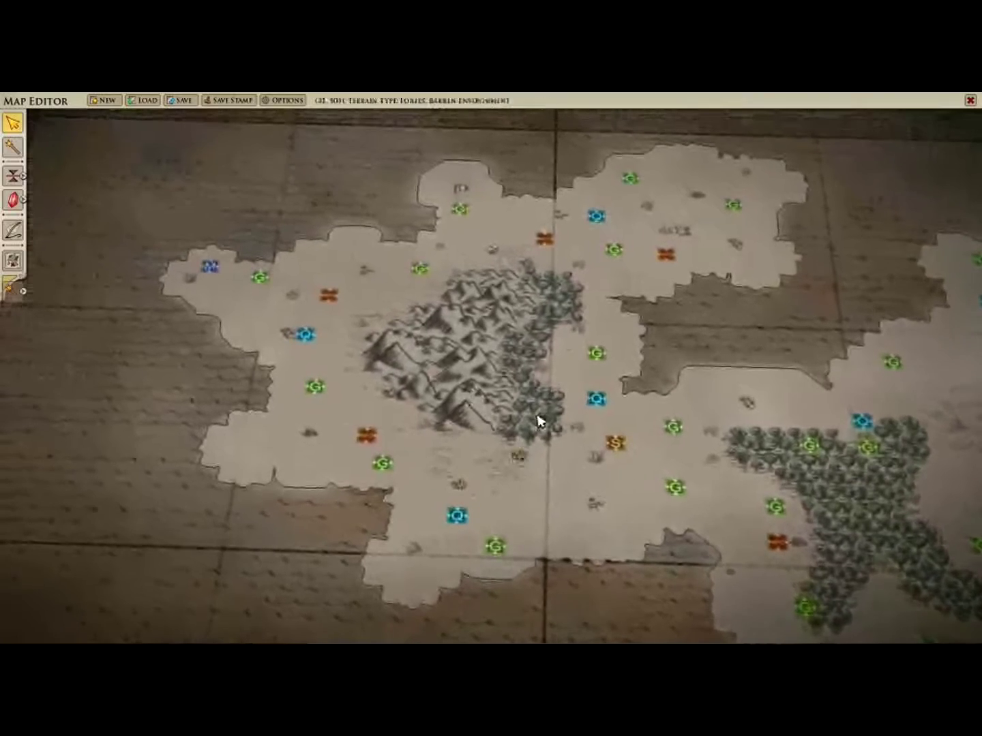
{"action": "left_click_drag", "start_coordinate": [743, 426], "coordinate": [456, 99]}
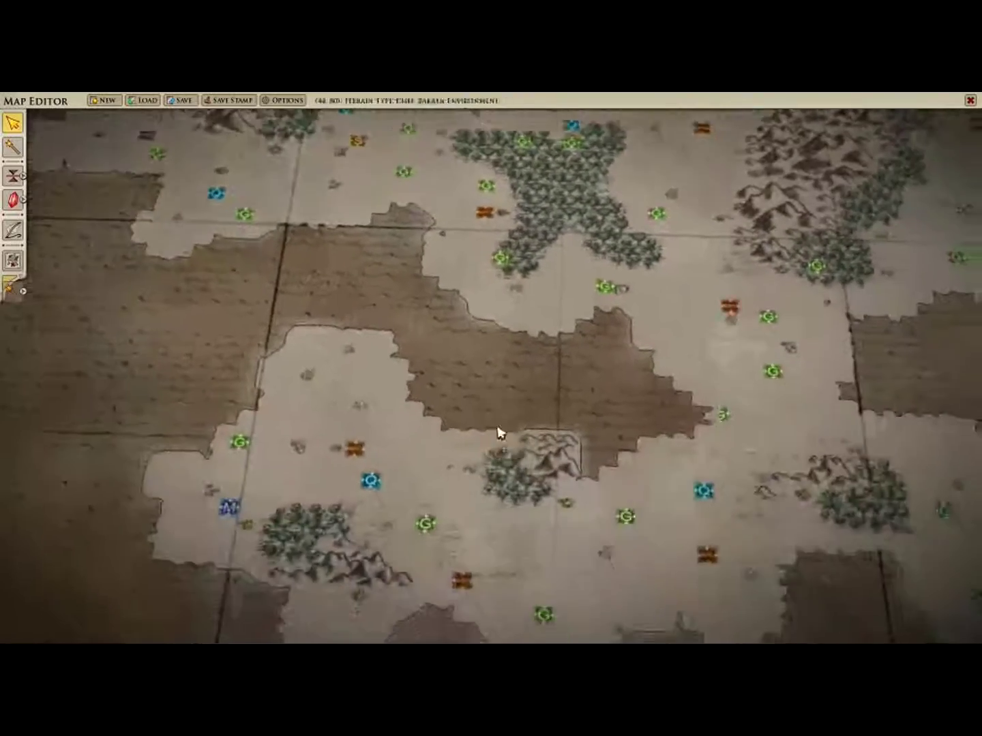
{"action": "left_click_drag", "start_coordinate": [500, 431], "coordinate": [496, 339]}
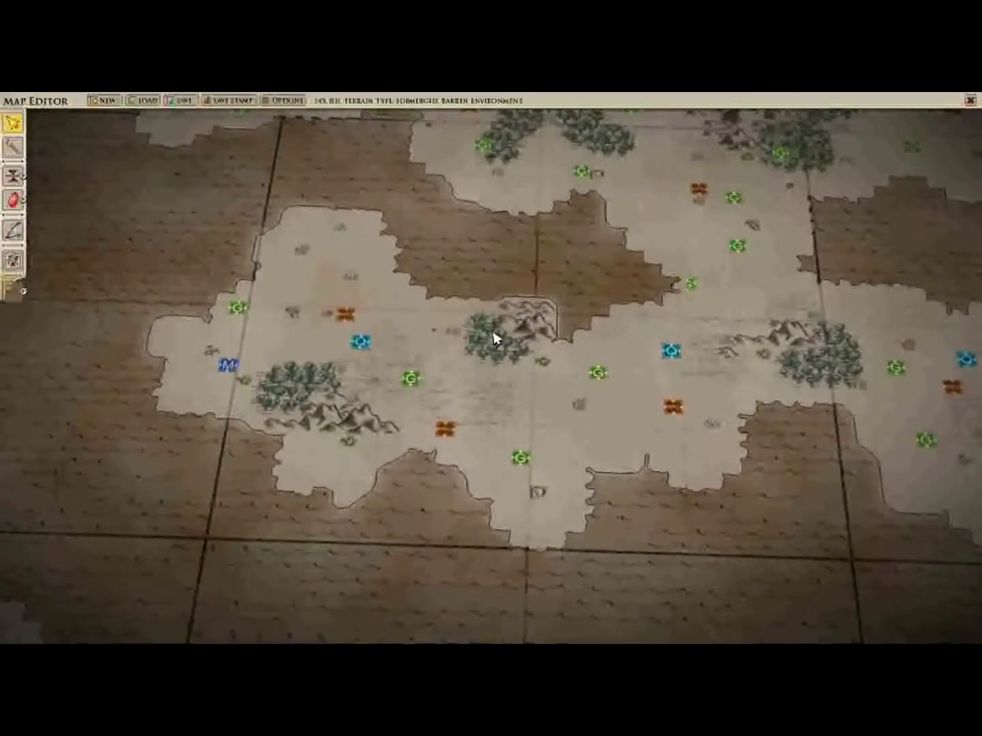
{"action": "scroll", "coordinate": [570, 291], "scroll_direction": "up", "scroll_amount": 3}
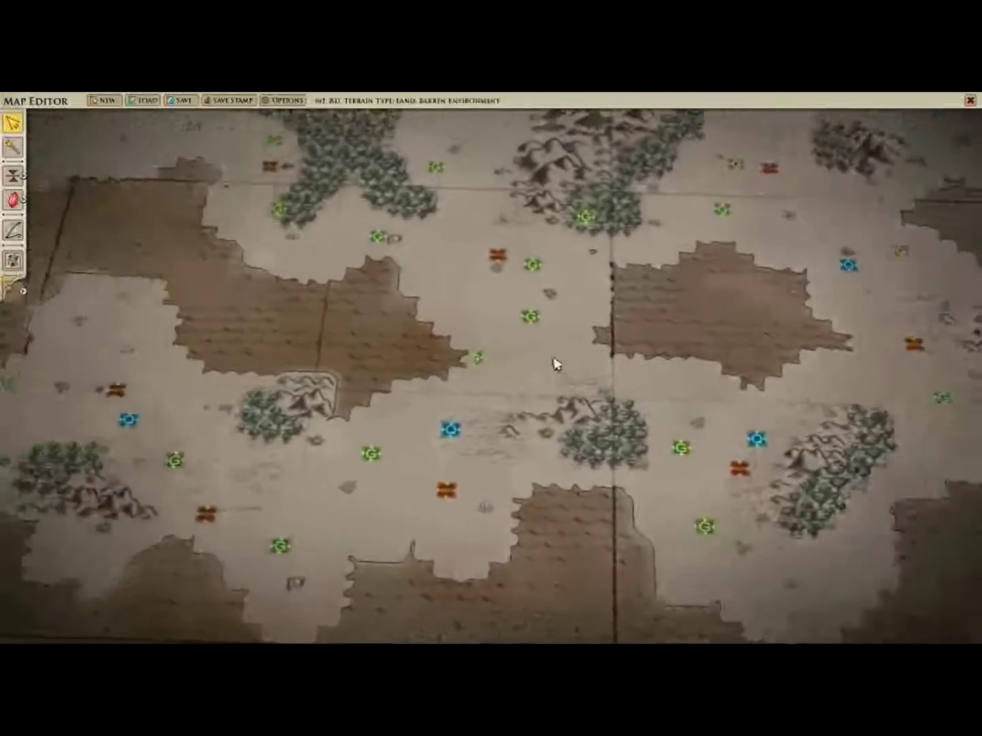
{"action": "scroll", "coordinate": [556, 365], "scroll_direction": "down", "scroll_amount": 2}
Step: Examine the X-shaped forest, the neighbouring mountain ranges and the markers across the western continent's northwest
{"action": "left_click_drag", "start_coordinate": [570, 361], "coordinate": [498, 606]}
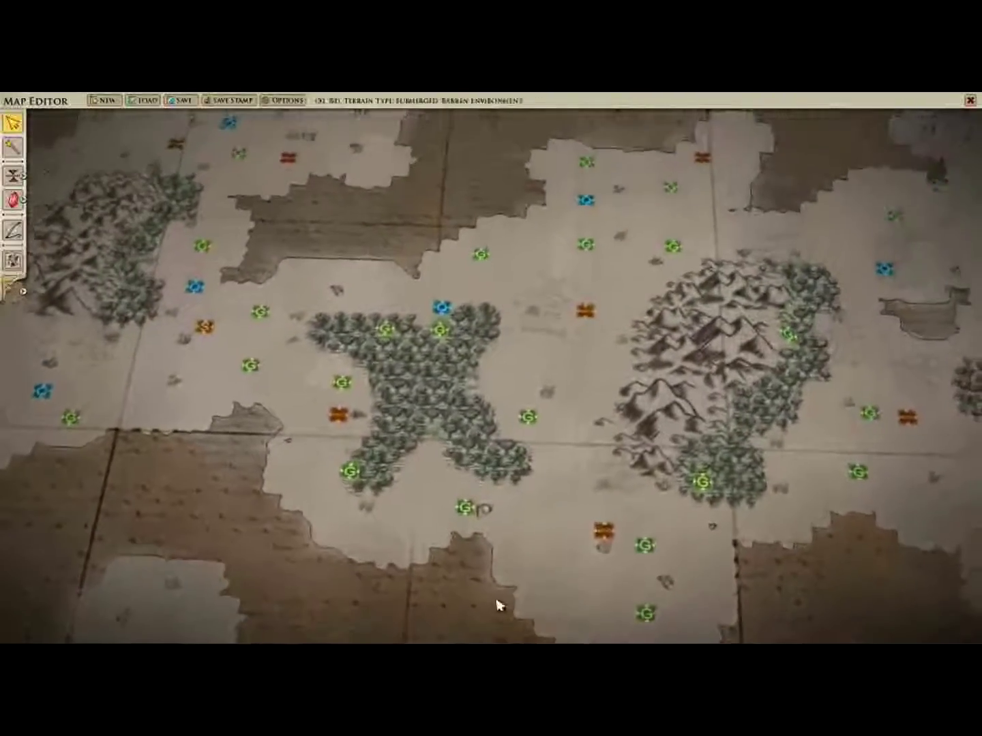
{"action": "left_click_drag", "start_coordinate": [591, 286], "coordinate": [628, 502]}
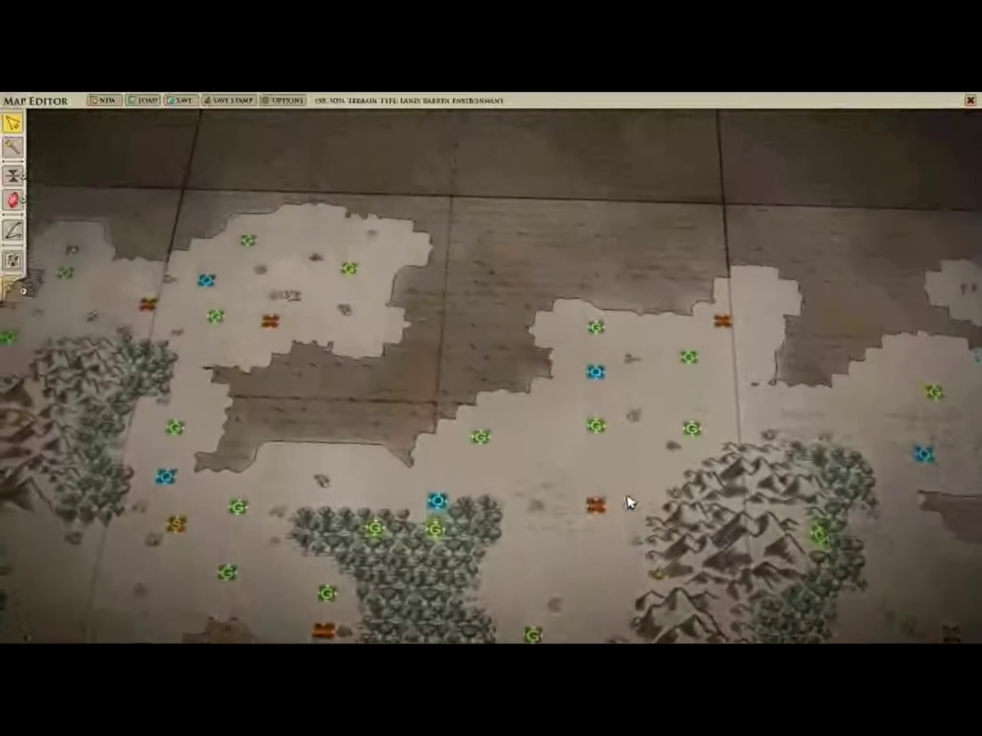
{"action": "scroll", "coordinate": [504, 395], "scroll_direction": "down", "scroll_amount": 2}
{"action": "left_click_drag", "start_coordinate": [503, 395], "coordinate": [642, 307]}
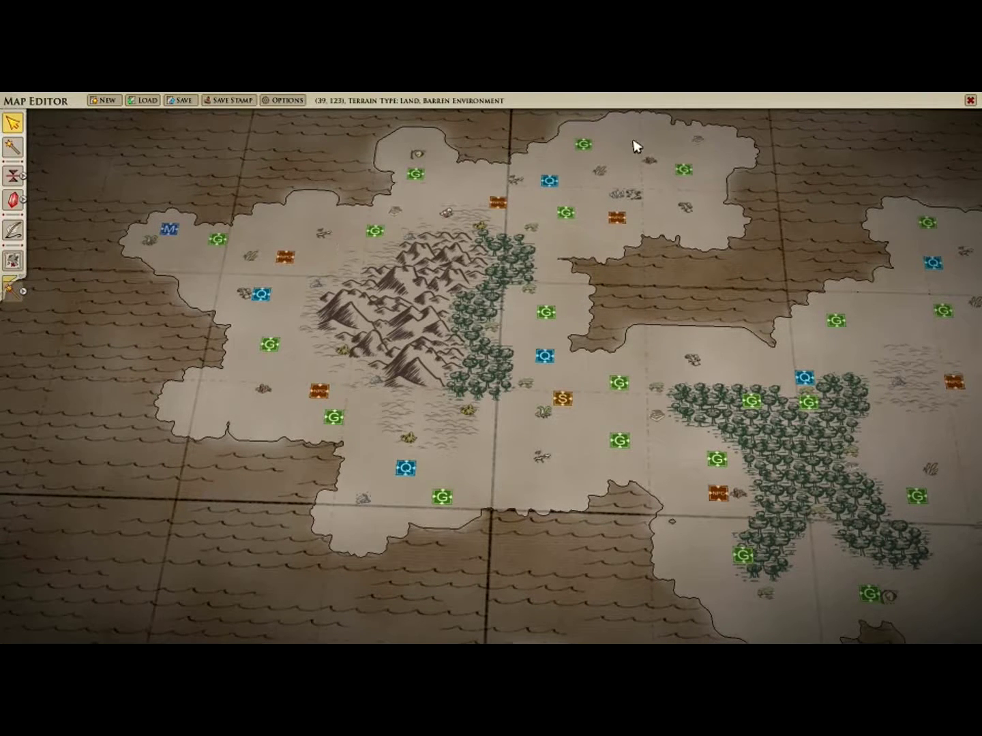
{"action": "left_click_drag", "start_coordinate": [723, 402], "coordinate": [208, 267]}
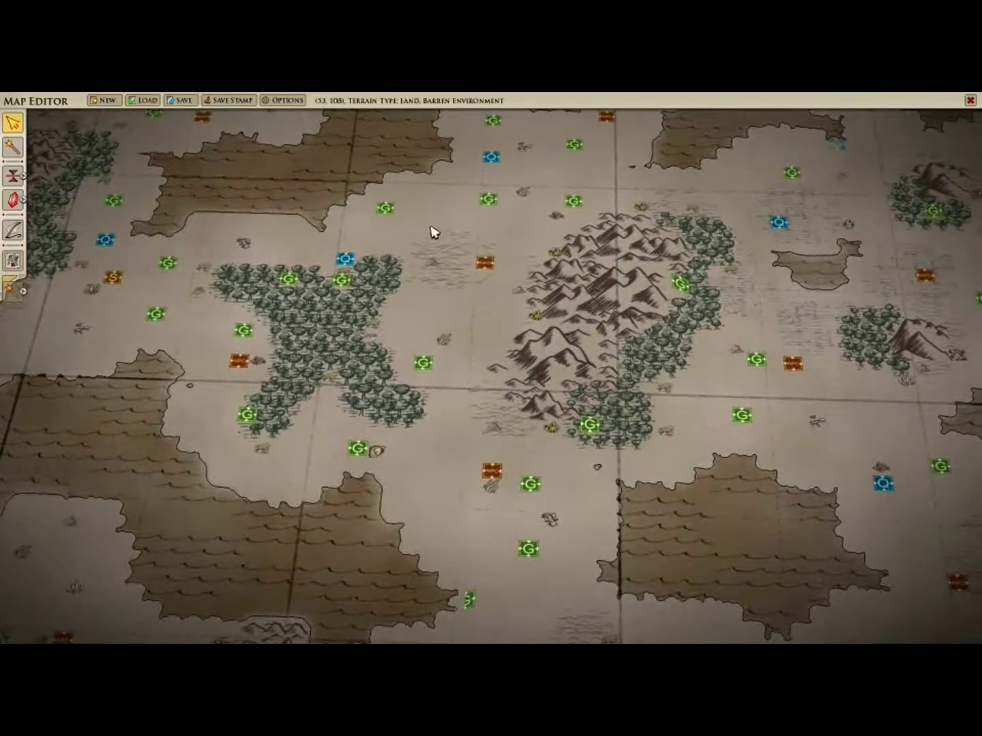
Step: Inspect the upright Q marker beside the narrow inlet on the western continent's north coast, close up and from above
{"action": "left_click_drag", "start_coordinate": [456, 237], "coordinate": [171, 293]}
{"action": "left_click_drag", "start_coordinate": [596, 321], "coordinate": [280, 416]}
{"action": "scroll", "coordinate": [341, 388], "scroll_direction": "up", "scroll_amount": 5}
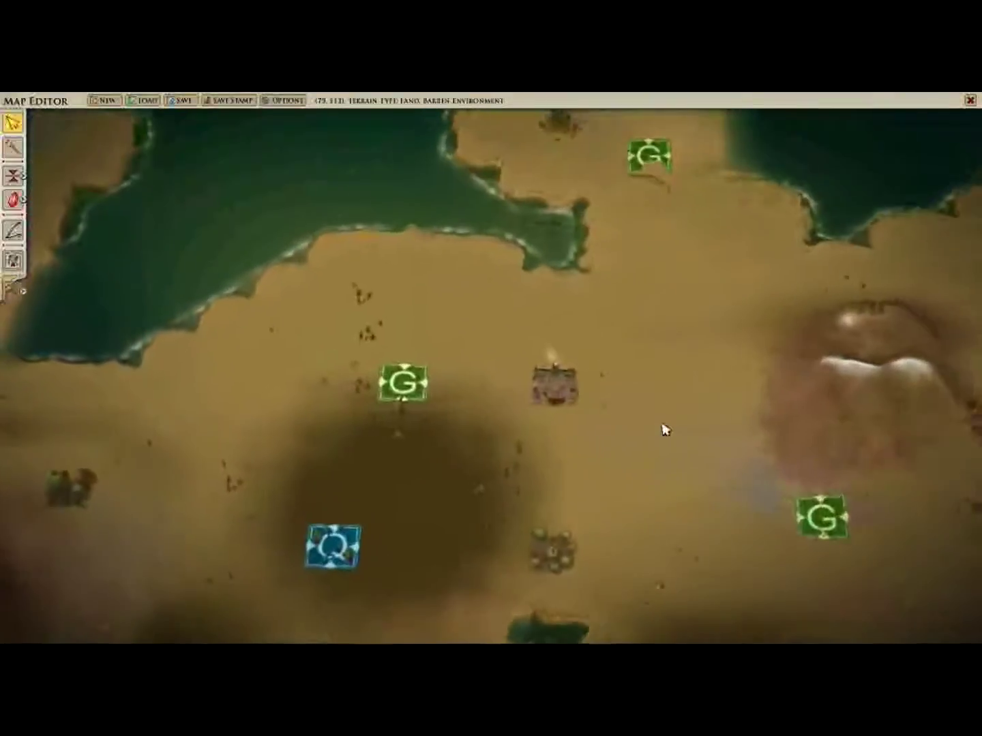
{"action": "scroll", "coordinate": [666, 431], "scroll_direction": "down", "scroll_amount": 5}
{"action": "scroll", "coordinate": [539, 351], "scroll_direction": "up", "scroll_amount": 5}
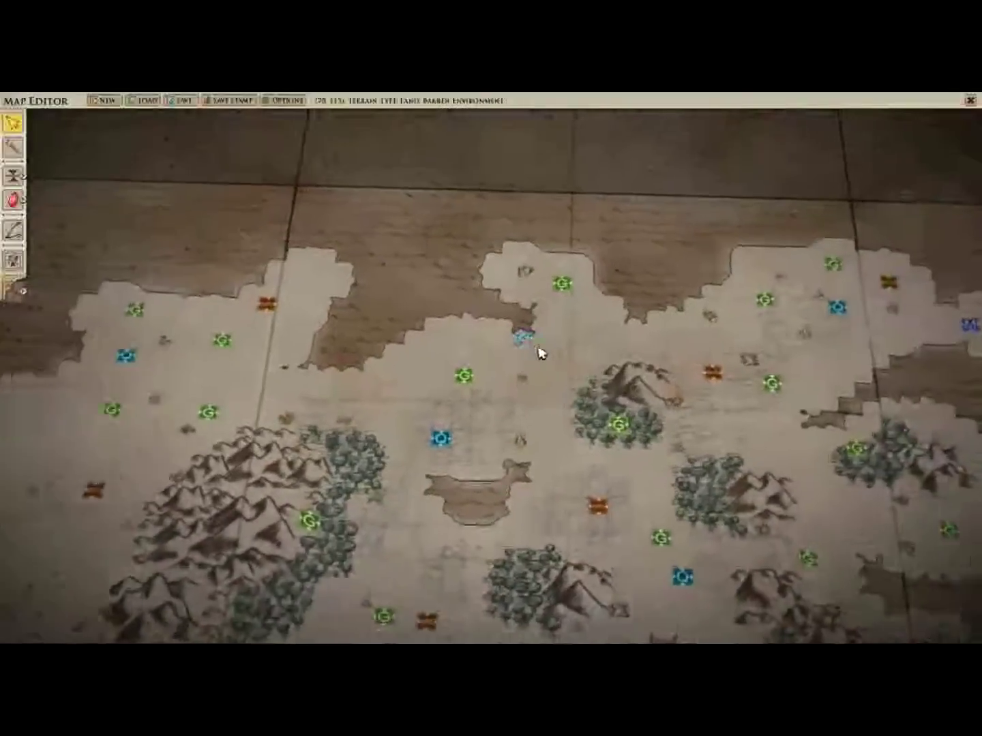
{"action": "scroll", "coordinate": [436, 365], "scroll_direction": "up", "scroll_amount": 5}
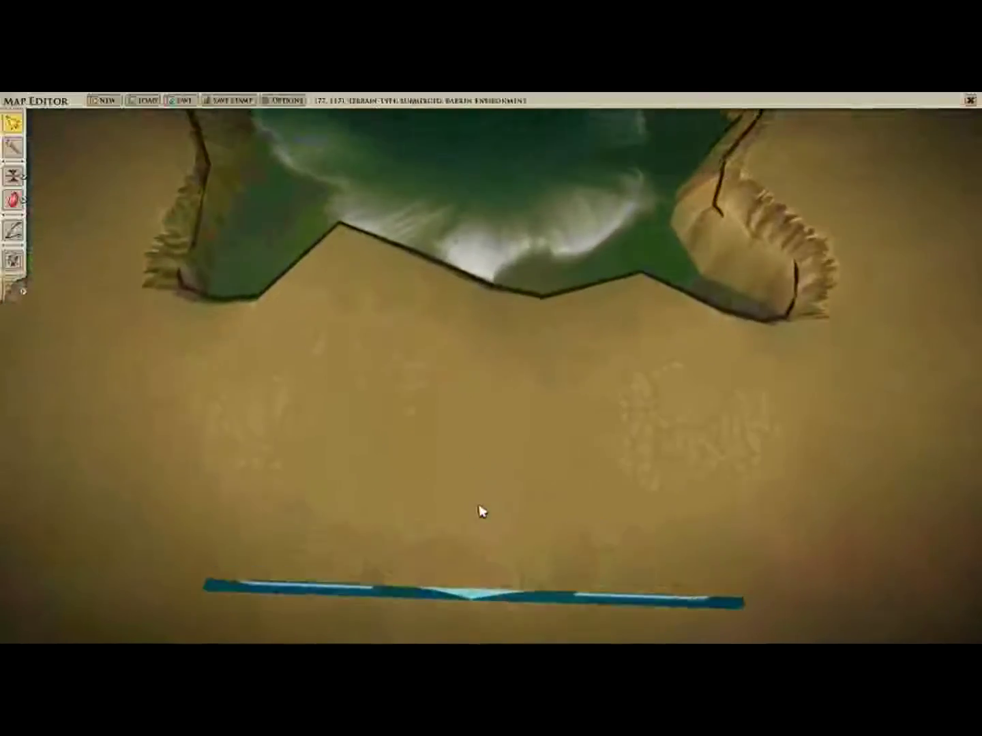
{"action": "scroll", "coordinate": [548, 539], "scroll_direction": "down", "scroll_amount": 5}
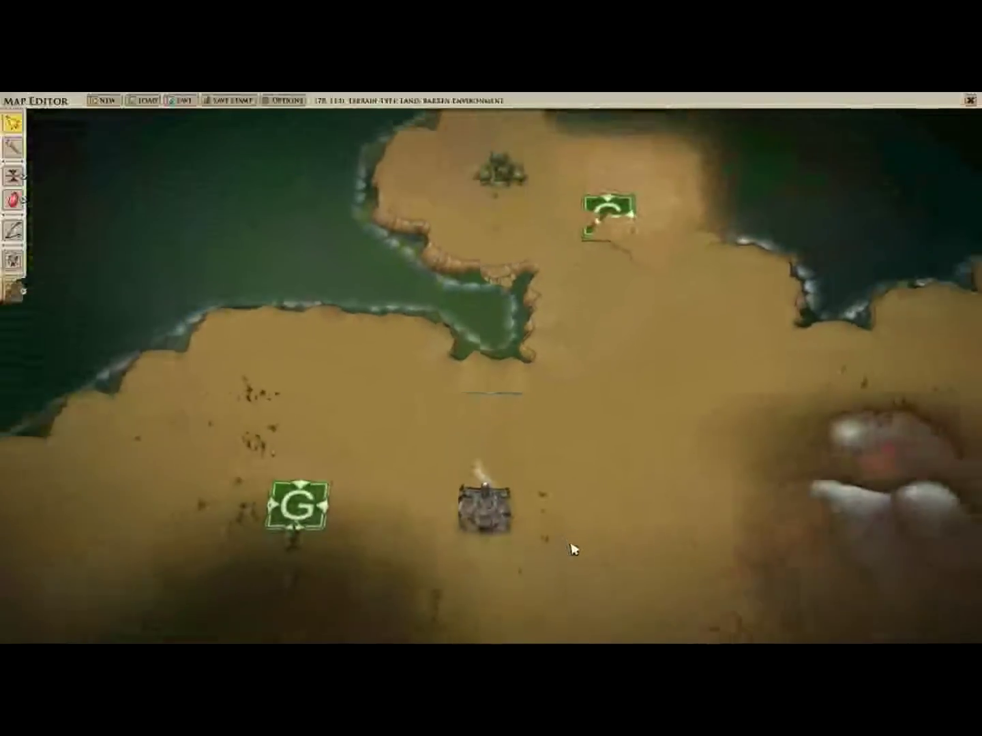
Step: Survey the western continent from above, from its northeastern coast to the M marker in the southwest
{"action": "scroll", "coordinate": [588, 534], "scroll_direction": "down", "scroll_amount": 5}
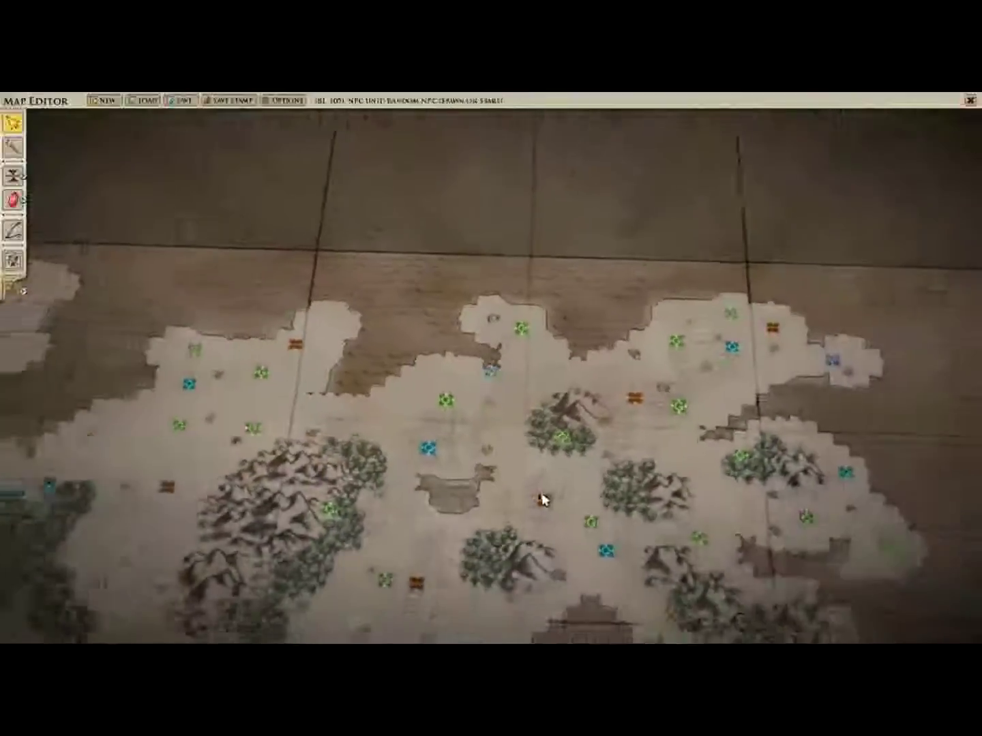
{"action": "left_click_drag", "start_coordinate": [519, 471], "coordinate": [504, 279]}
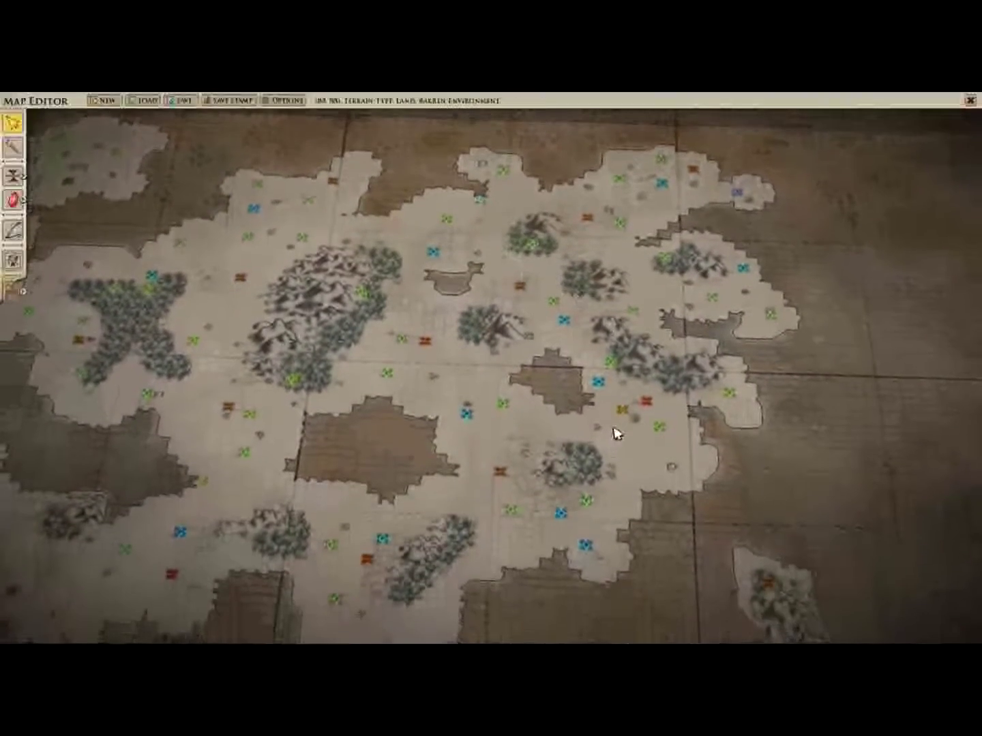
{"action": "left_click_drag", "start_coordinate": [617, 412], "coordinate": [844, 390]}
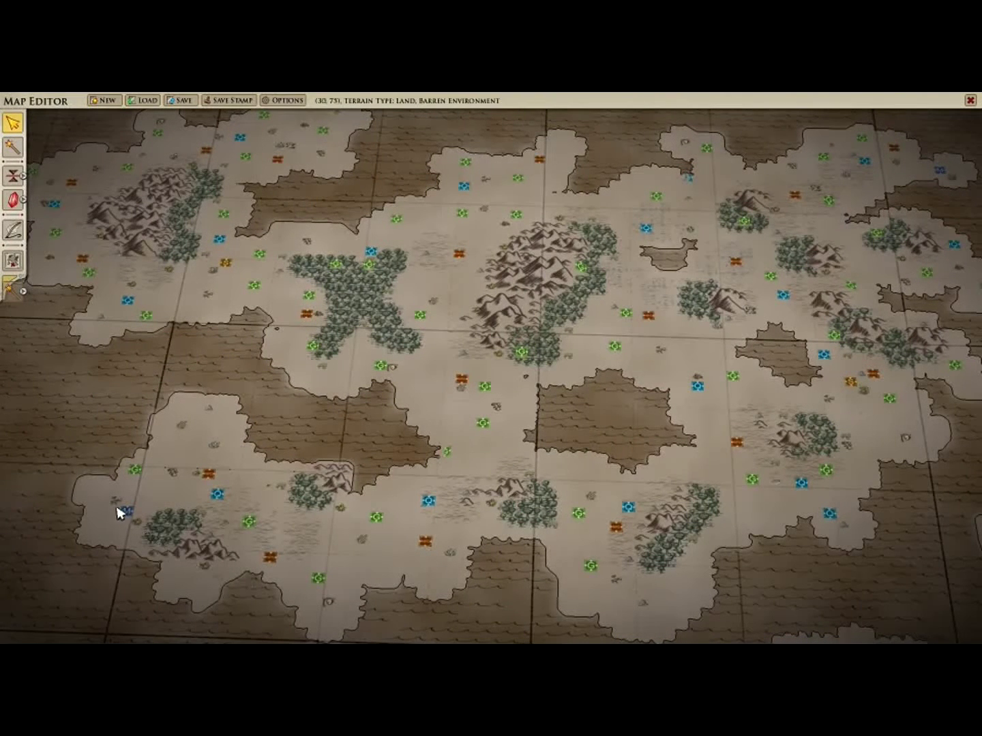
{"action": "scroll", "coordinate": [662, 263], "scroll_direction": "up", "scroll_amount": 5}
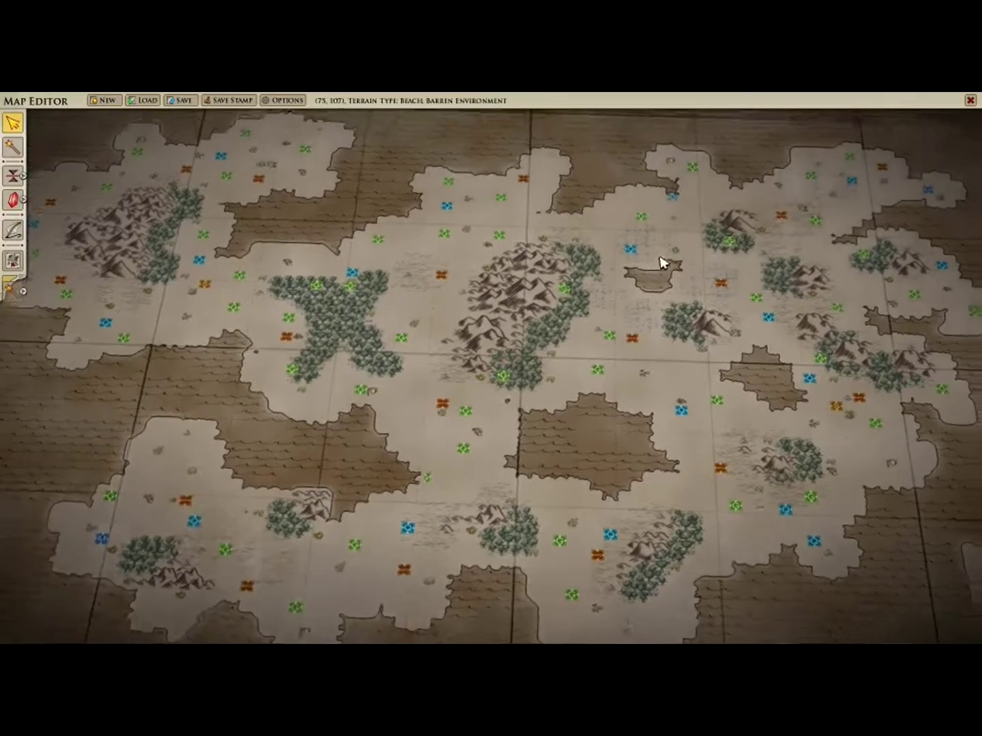
Step: Inspect the M marker on the rounded cape at the western continent's northeast end, close up and from above
{"action": "scroll", "coordinate": [497, 379], "scroll_direction": "up", "scroll_amount": 2}
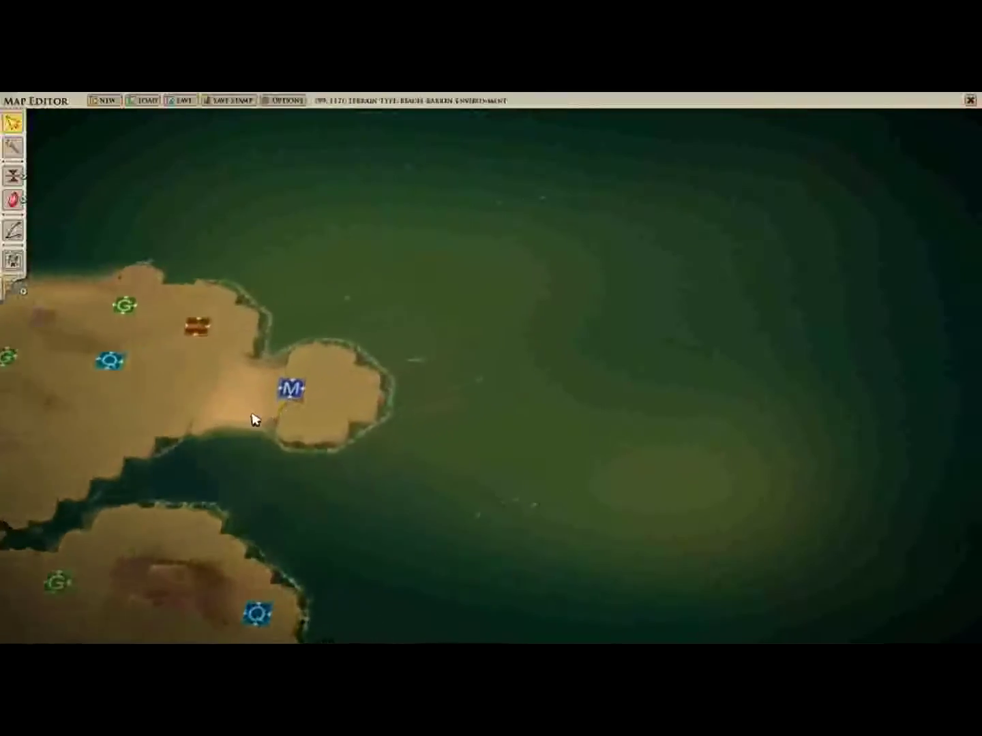
{"action": "scroll", "coordinate": [325, 410], "scroll_direction": "down", "scroll_amount": 2}
{"action": "scroll", "coordinate": [339, 421], "scroll_direction": "up", "scroll_amount": 3}
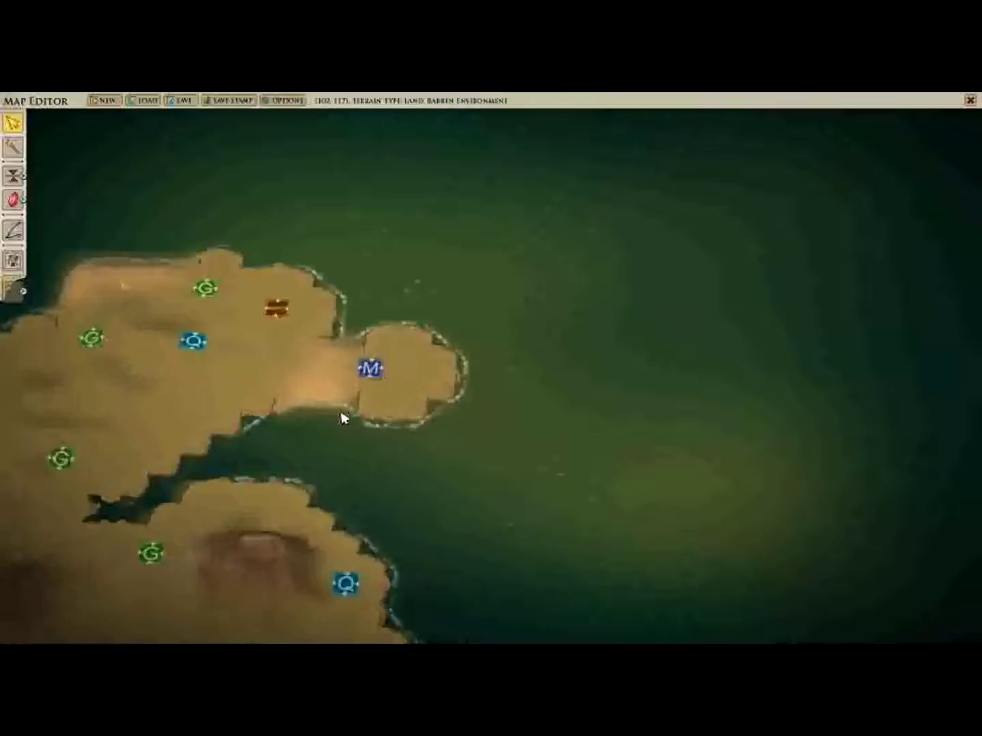
{"action": "scroll", "coordinate": [552, 329], "scroll_direction": "up", "scroll_amount": 4}
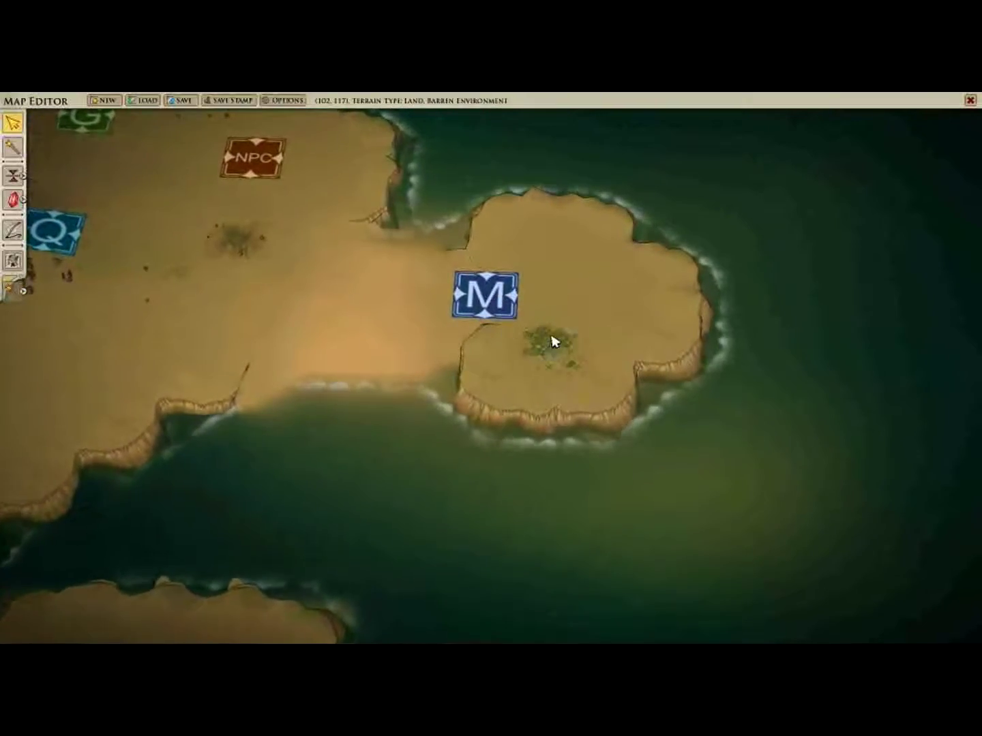
{"action": "scroll", "coordinate": [552, 345], "scroll_direction": "down", "scroll_amount": 5}
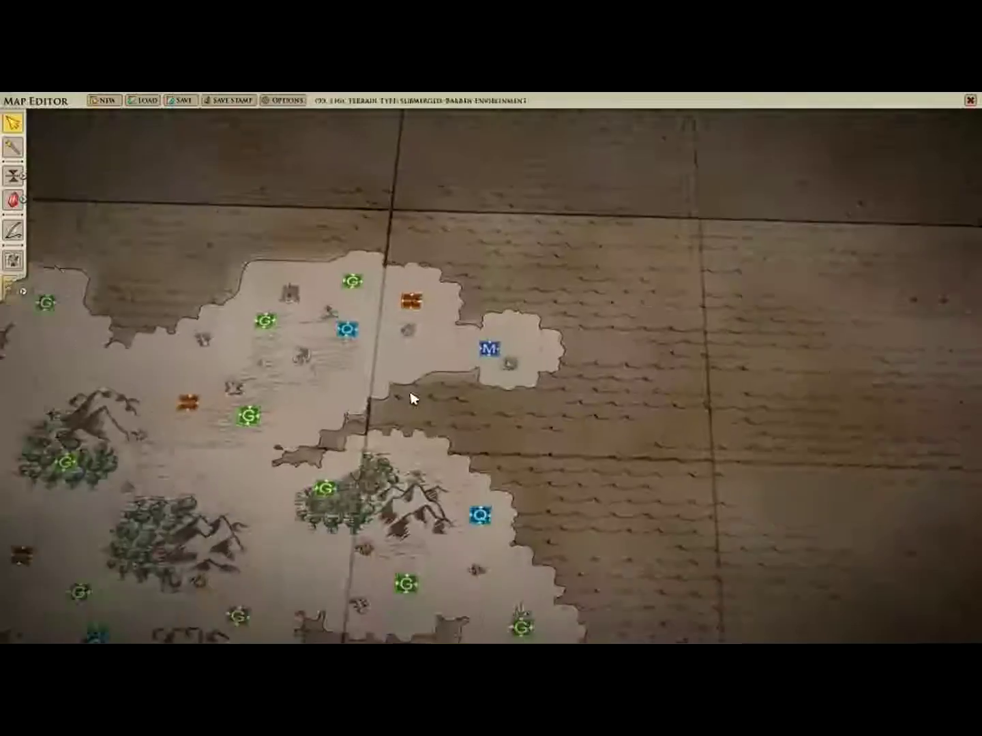
Step: Check the M marker on the western continent's northwest tip and the mountain range east of it
{"action": "scroll", "coordinate": [411, 398], "scroll_direction": "down", "scroll_amount": 5}
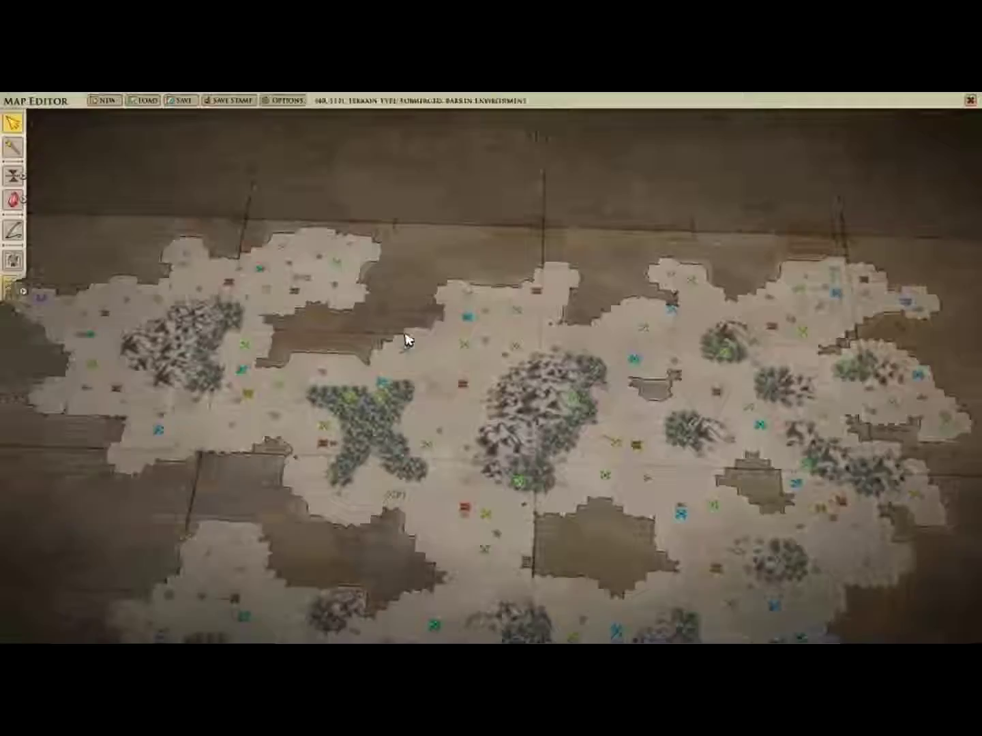
{"action": "left_click_drag", "start_coordinate": [407, 341], "coordinate": [533, 390]}
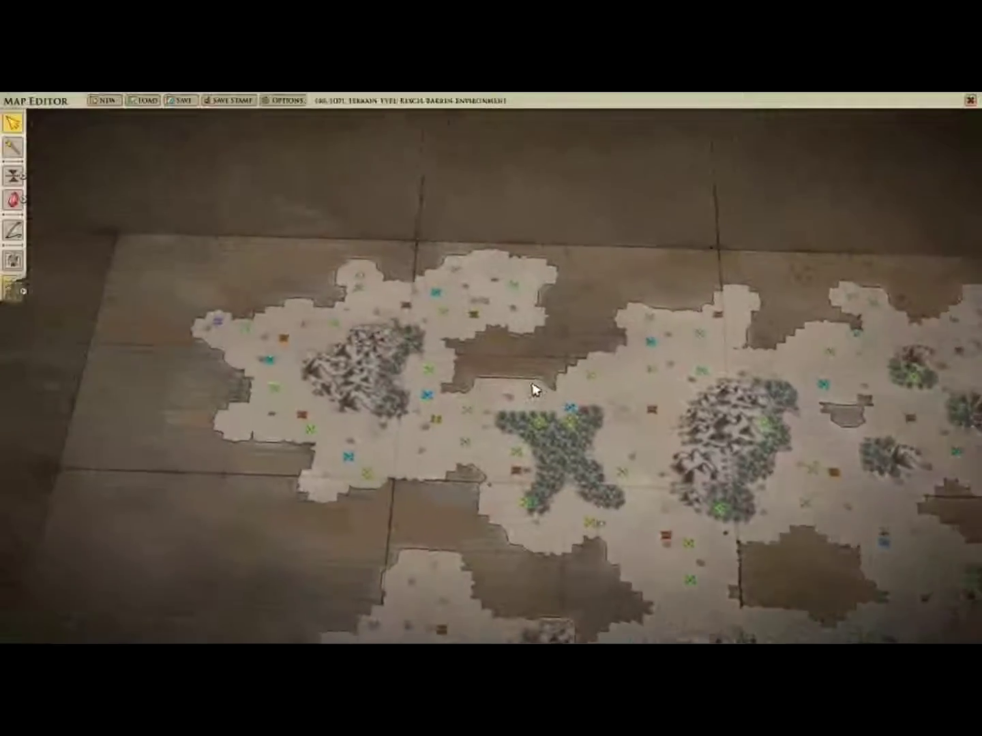
{"action": "scroll", "coordinate": [395, 383], "scroll_direction": "up", "scroll_amount": 5}
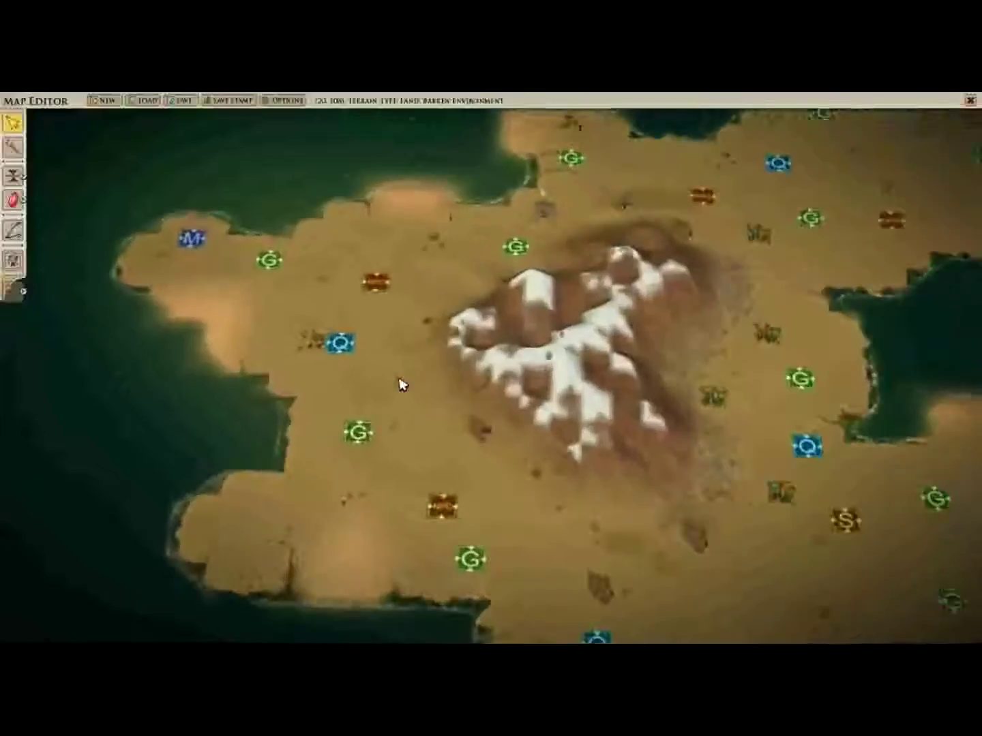
{"action": "scroll", "coordinate": [401, 385], "scroll_direction": "down", "scroll_amount": 5}
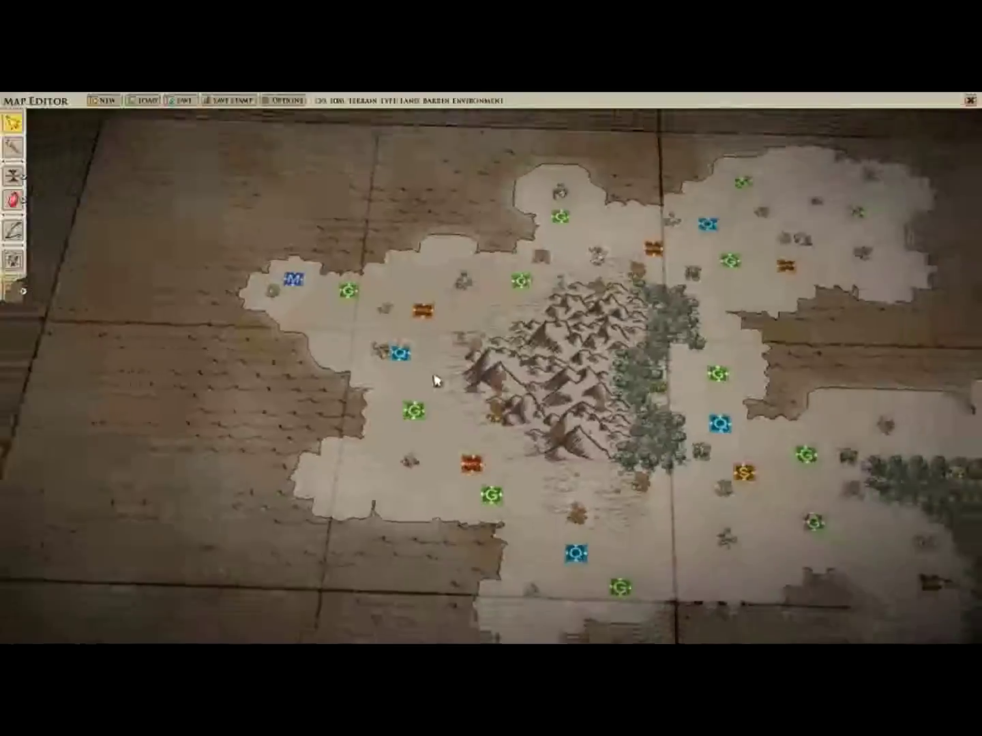
Step: Survey the map from the western continent across the southern landmass and the strait islands to the southeastern continent
{"action": "key", "text": "Right"}
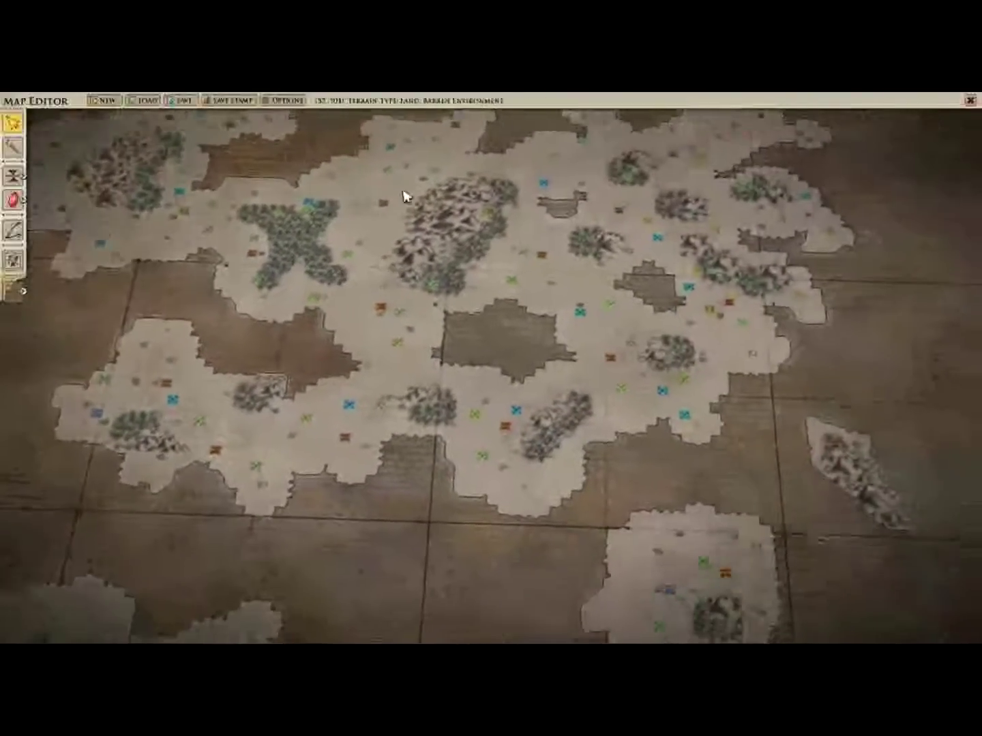
{"action": "key", "text": "Down"}
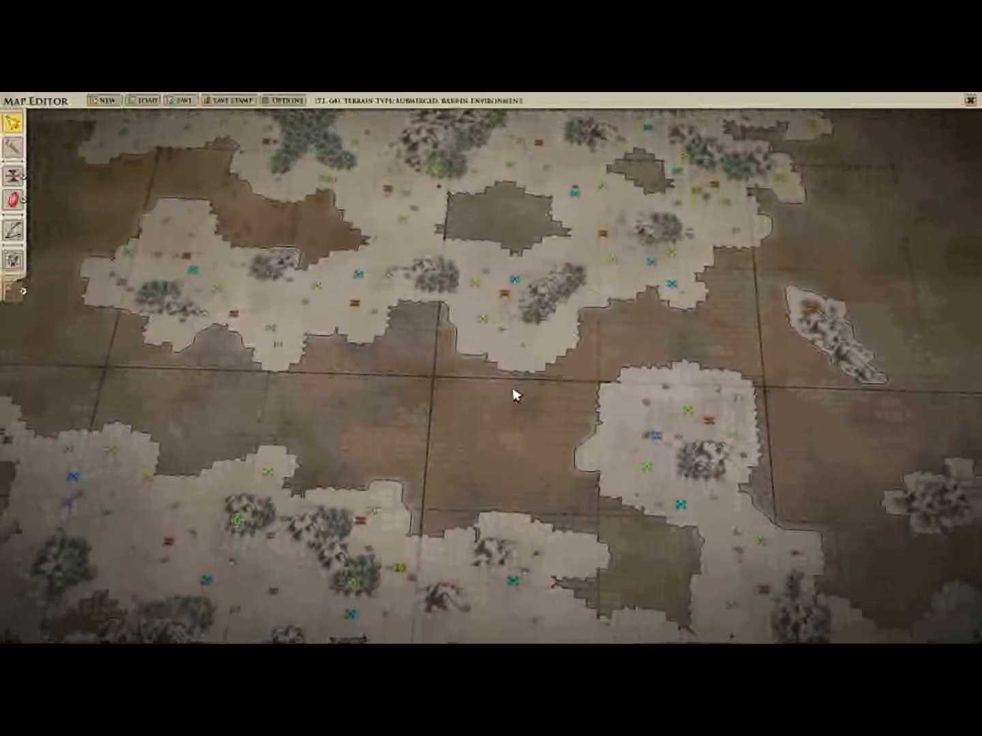
{"action": "key", "text": "Right"}
{"action": "key", "text": "Down"}
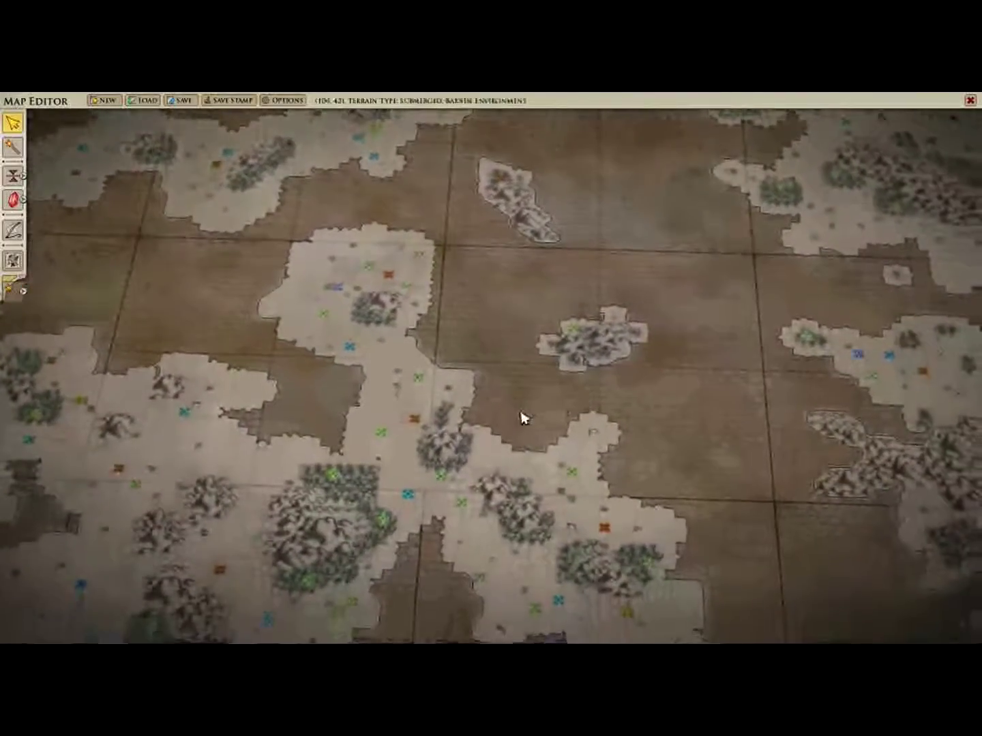
{"action": "key", "text": "Right"}
{"action": "key", "text": "Down"}
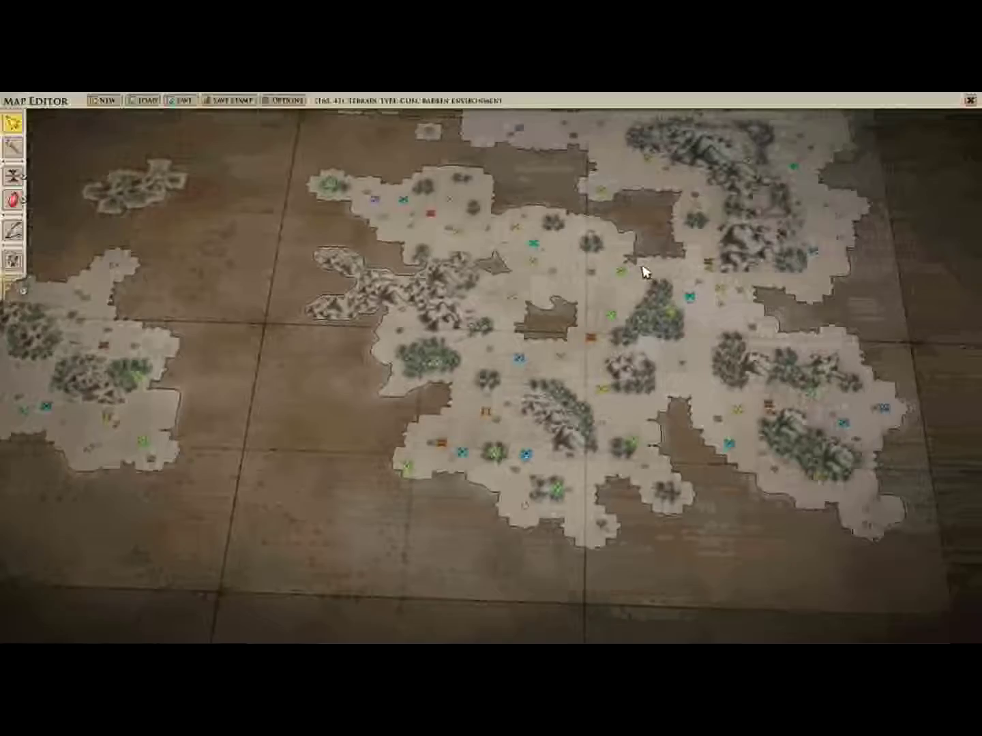
{"action": "middle_click_drag", "start_coordinate": [644, 271], "coordinate": [527, 347]}
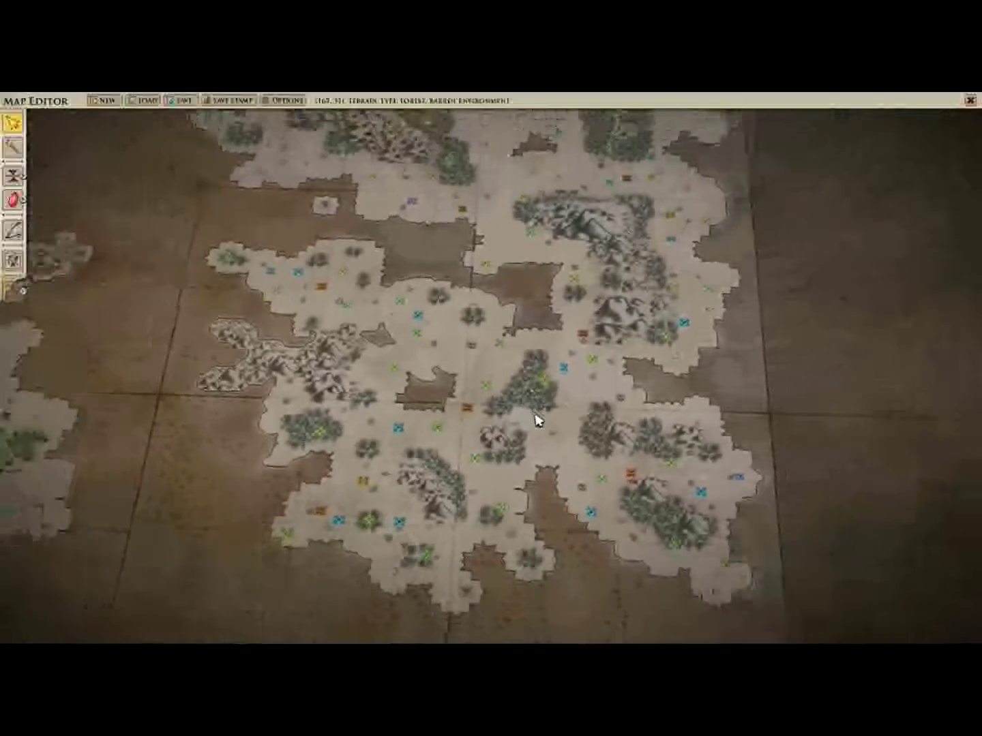
Step: Trace the land from the southeastern continent back over the strait islands and southern landmass to the whole western continent
{"action": "scroll", "coordinate": [535, 419], "scroll_direction": "down", "scroll_amount": 2}
{"action": "left_click_drag", "start_coordinate": [320, 285], "coordinate": [896, 478]}
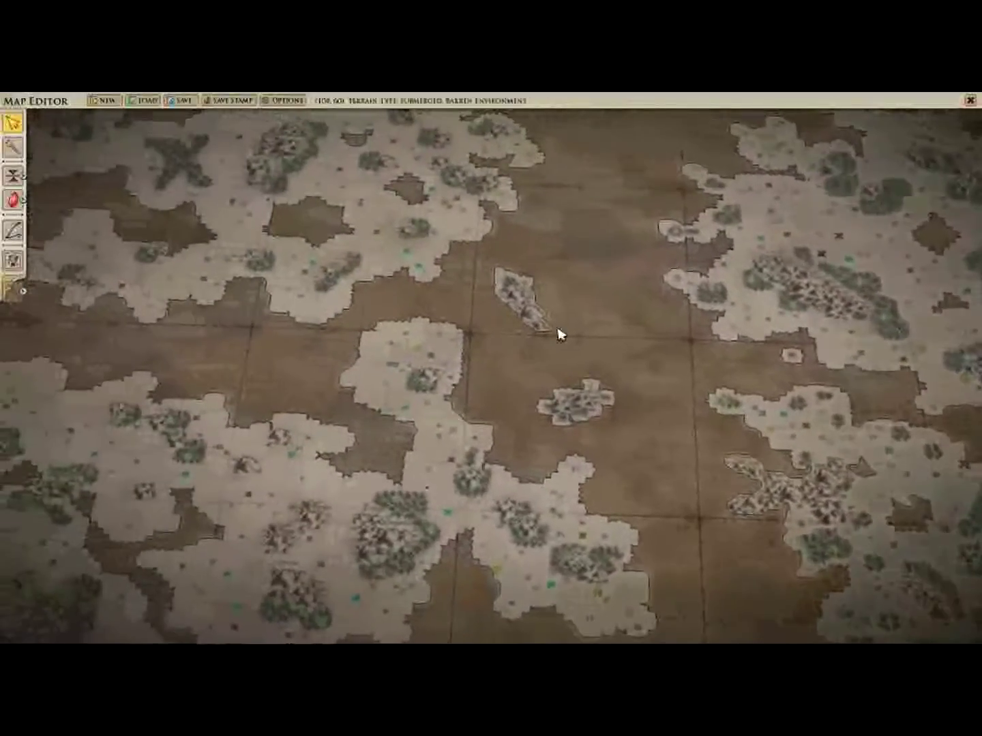
{"action": "left_click_drag", "start_coordinate": [559, 336], "coordinate": [894, 229]}
{"action": "left_click_drag", "start_coordinate": [745, 283], "coordinate": [700, 212]}
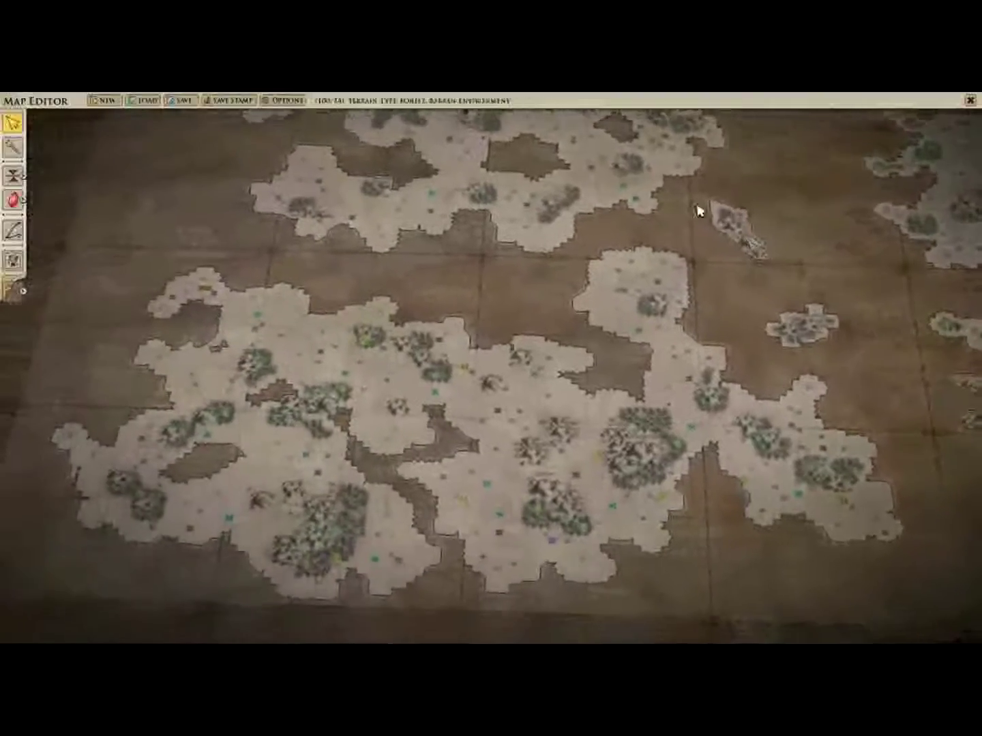
{"action": "left_click_drag", "start_coordinate": [710, 321], "coordinate": [711, 636]}
{"action": "scroll", "coordinate": [635, 292], "scroll_direction": "down", "scroll_amount": 2}
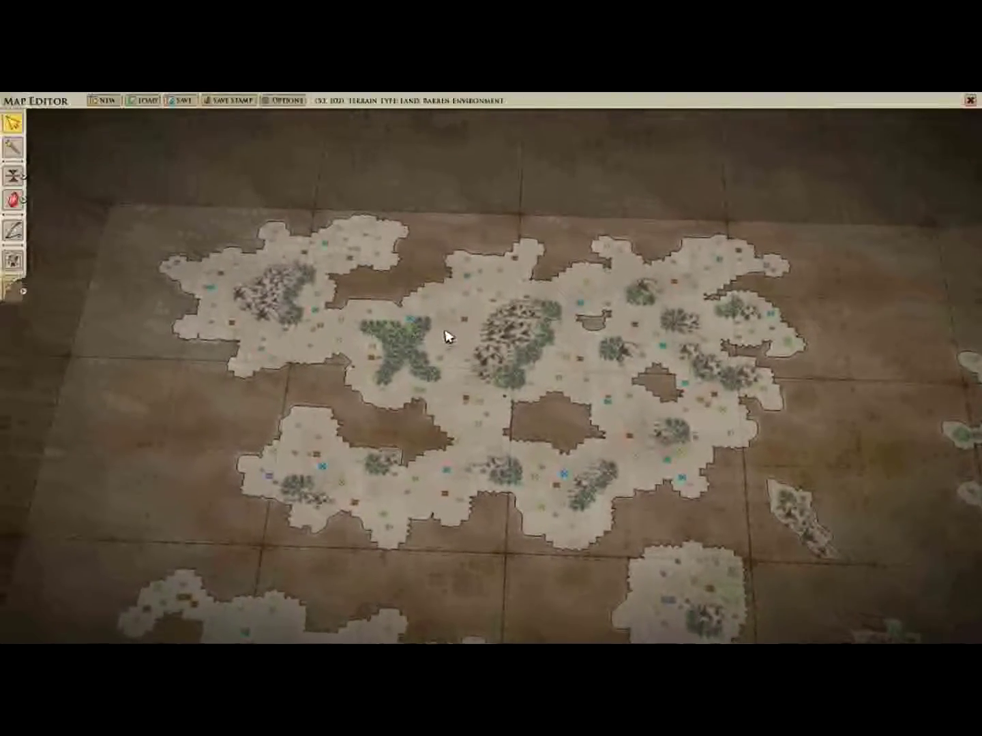
Step: Examine the X-shaped forest and the central mountain range beside it, both closer and within the whole western continent
{"action": "scroll", "coordinate": [437, 344], "scroll_direction": "up", "scroll_amount": 3}
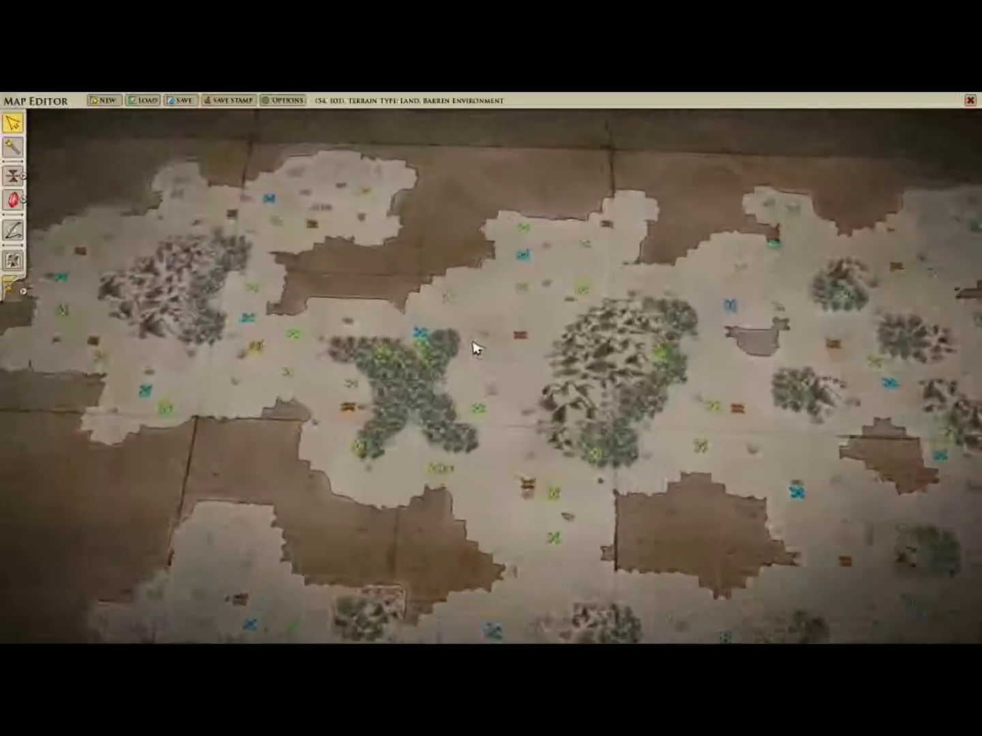
{"action": "scroll", "coordinate": [475, 348], "scroll_direction": "down", "scroll_amount": 2}
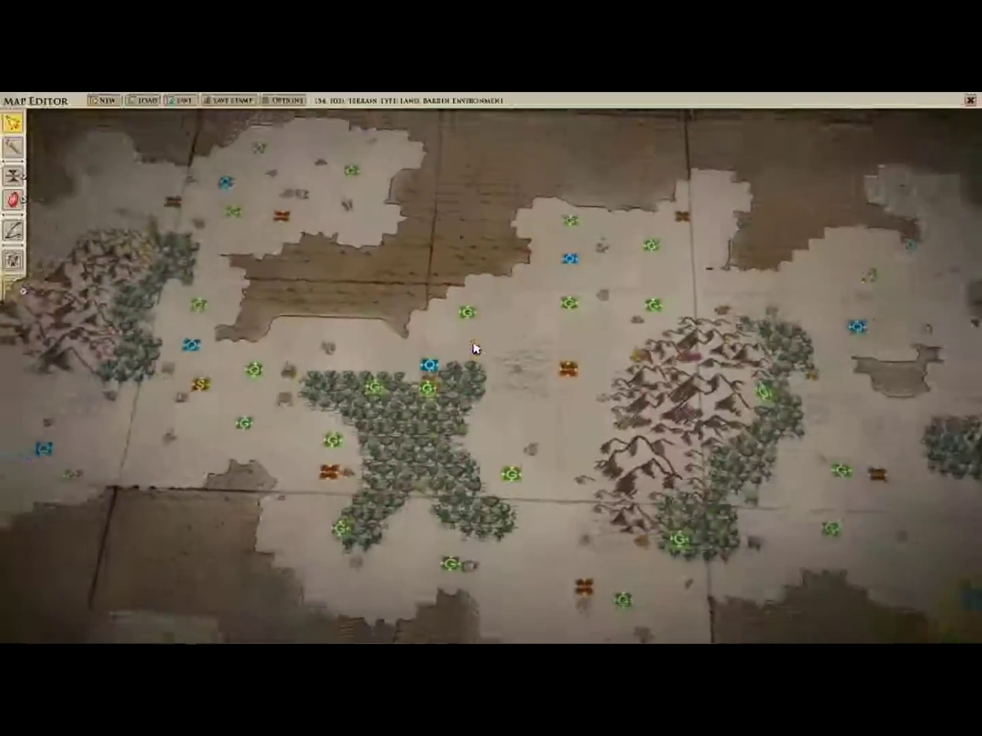
{"action": "scroll", "coordinate": [475, 348], "scroll_direction": "down", "scroll_amount": 3}
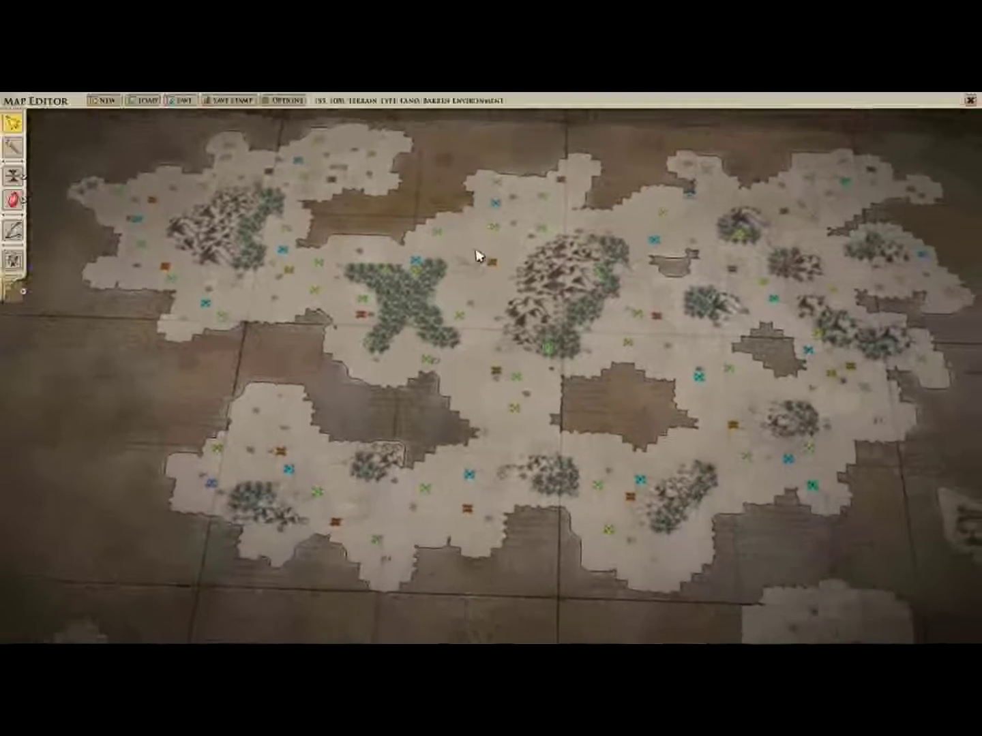
Step: Open the environment painting tool's list of environments and find the western continent's north-coast headland above the central mountains
{"action": "left_click", "coordinate": [12, 176]}
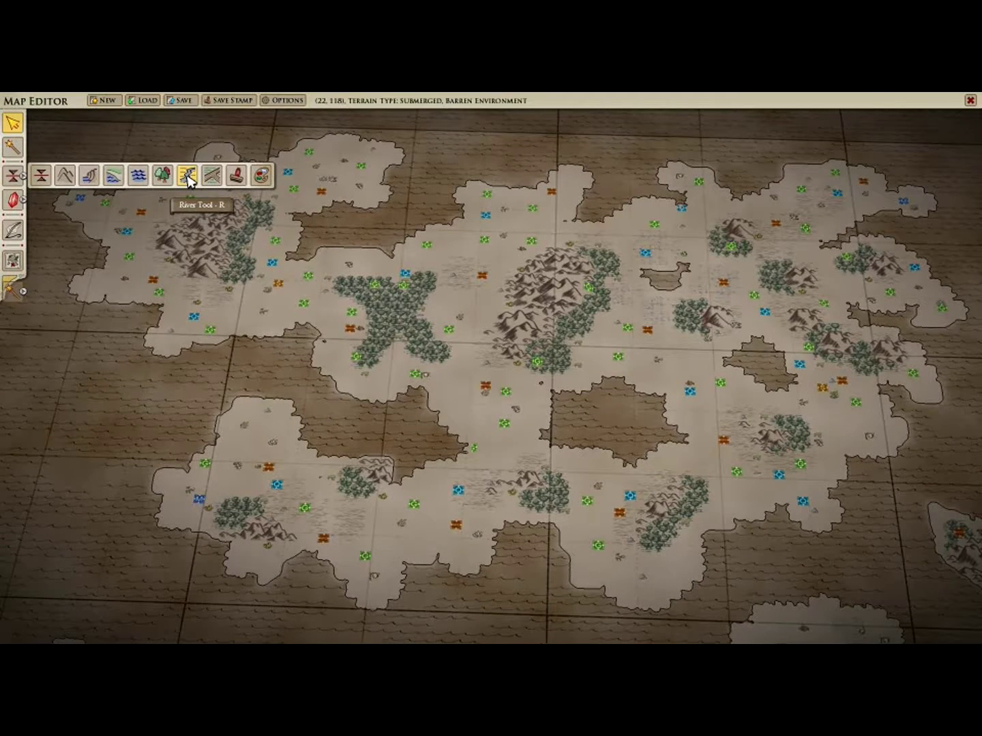
{"action": "left_click", "coordinate": [261, 176]}
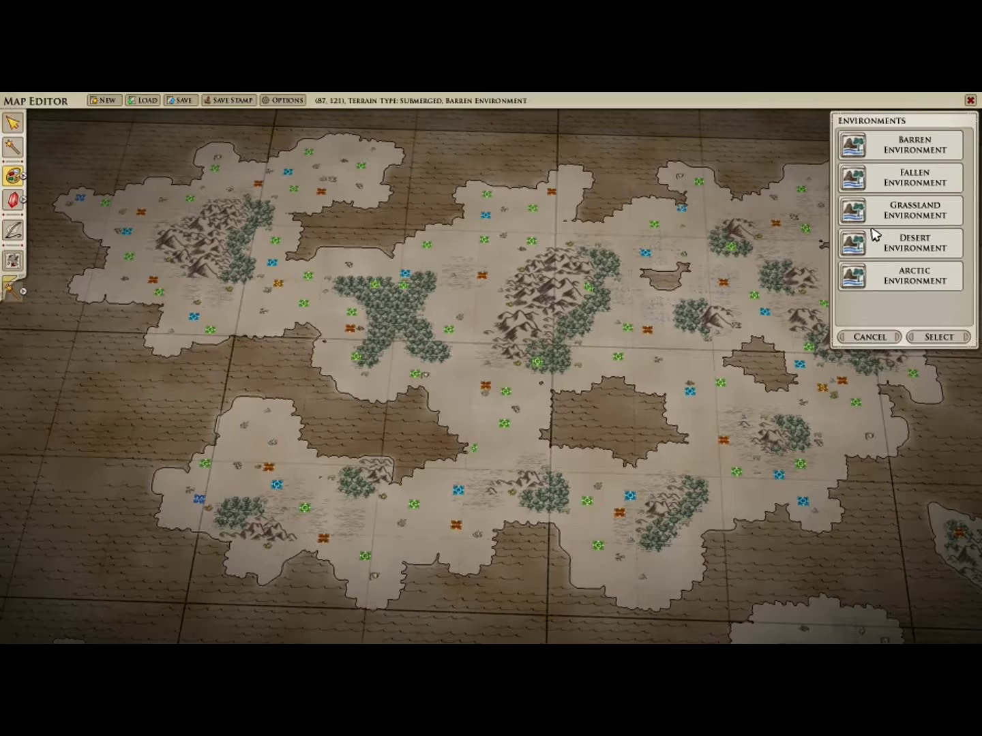
{"action": "scroll", "coordinate": [486, 416], "scroll_direction": "up", "scroll_amount": 6}
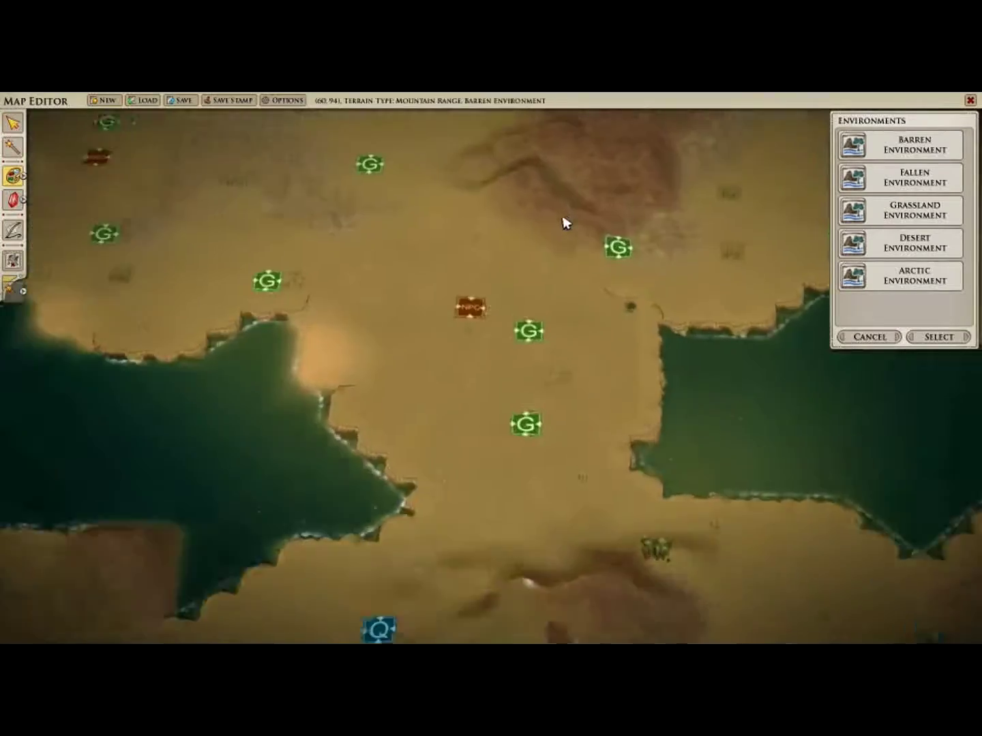
{"action": "scroll", "coordinate": [426, 231], "scroll_direction": "down", "scroll_amount": 6}
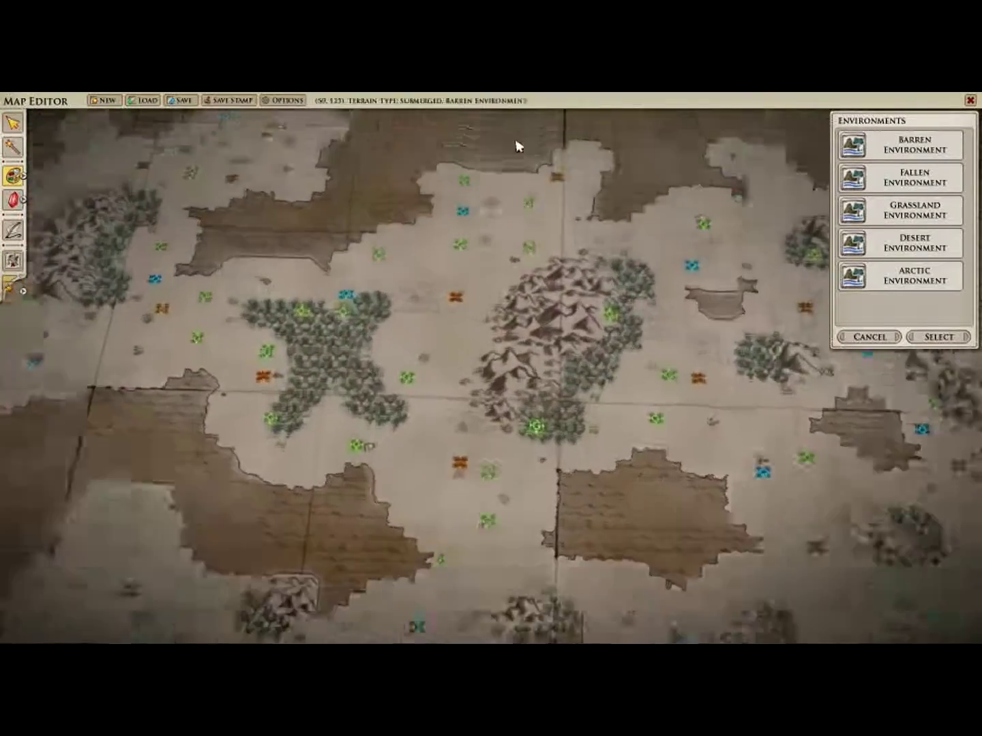
{"action": "scroll", "coordinate": [436, 238], "scroll_direction": "up", "scroll_amount": 3}
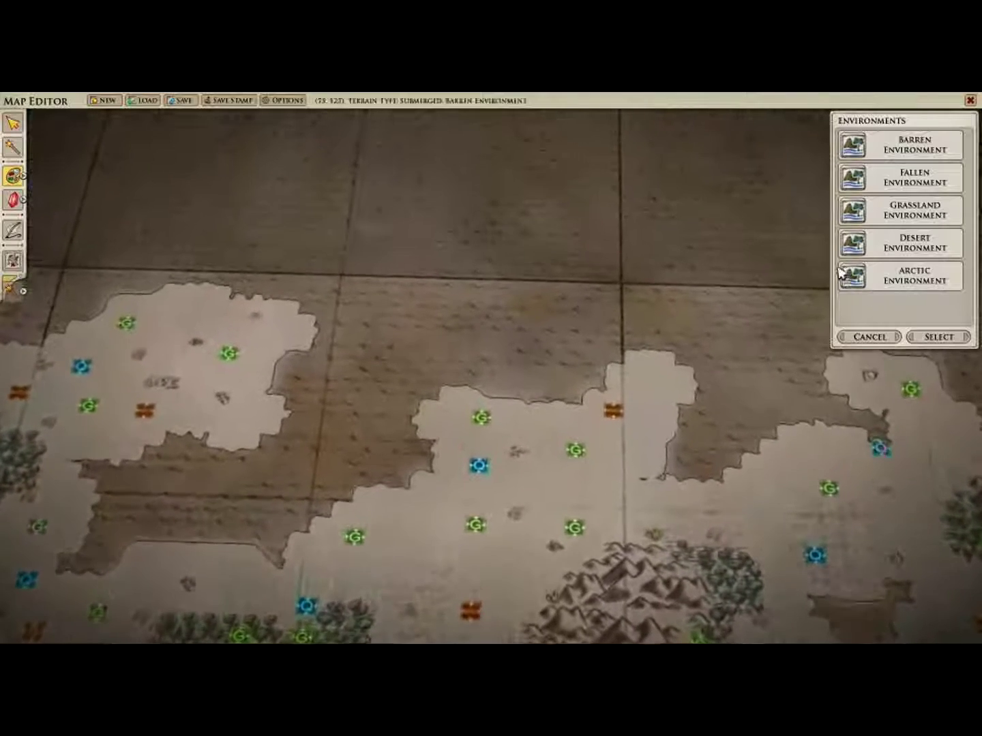
Step: Paint an Arctic Environment patch on the north-coast headland, between its Q marker and the G marker to the east
{"action": "left_click", "coordinate": [889, 281]}
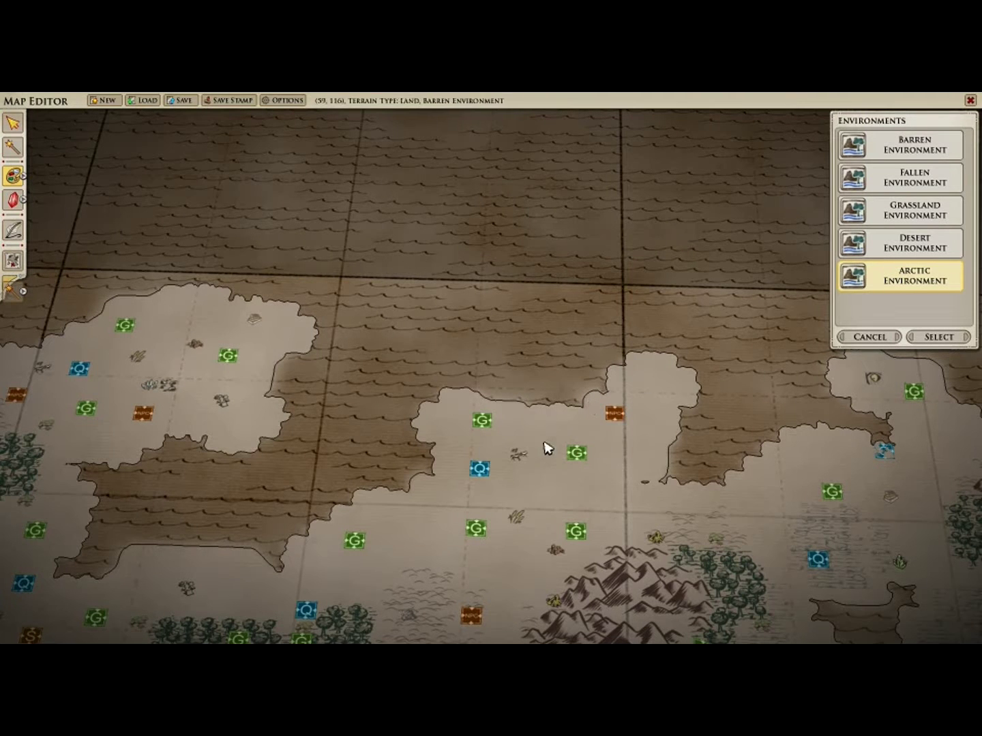
{"action": "scroll", "coordinate": [545, 447], "scroll_direction": "up", "scroll_amount": 3}
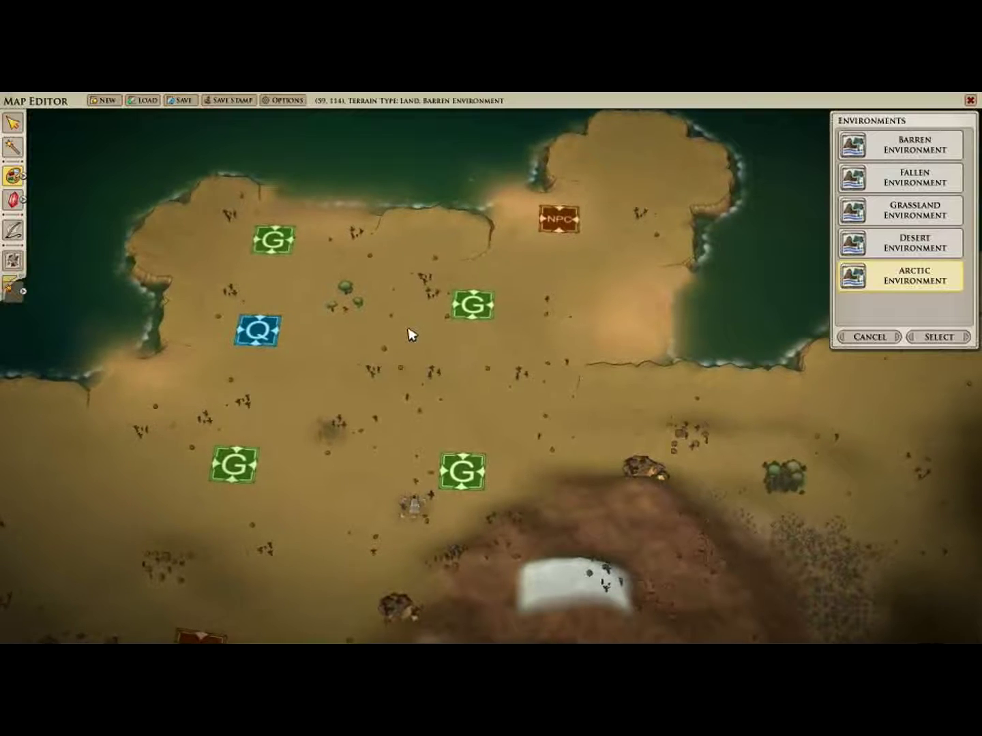
{"action": "left_click", "coordinate": [409, 334]}
{"action": "scroll", "coordinate": [460, 368], "scroll_direction": "down", "scroll_amount": 3}
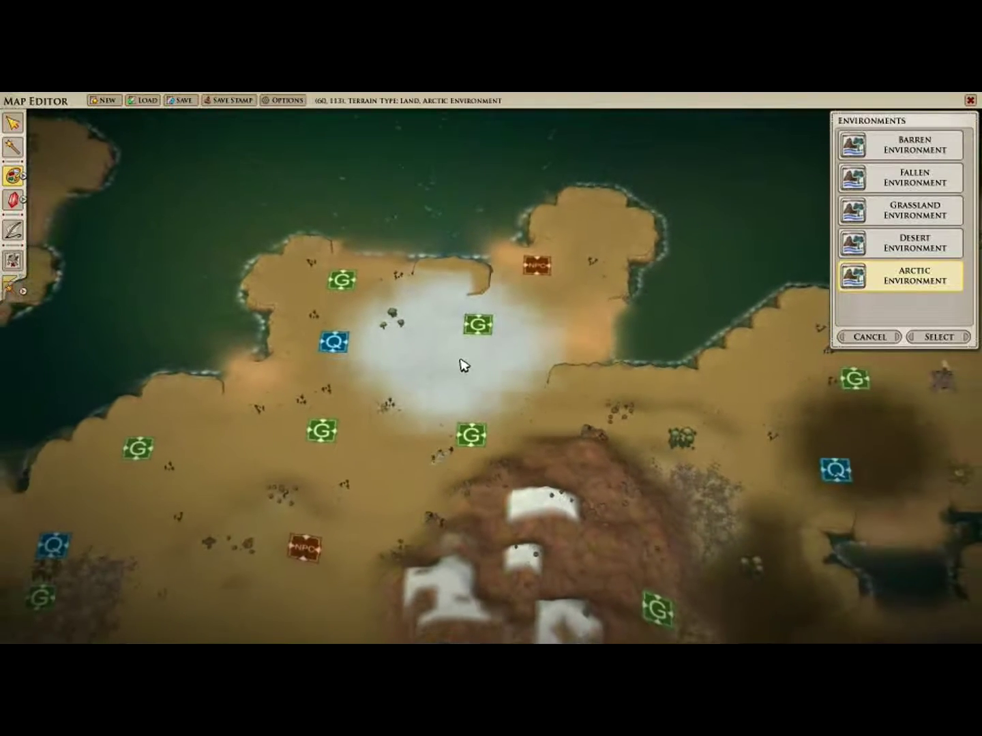
{"action": "scroll", "coordinate": [460, 366], "scroll_direction": "down", "scroll_amount": 3}
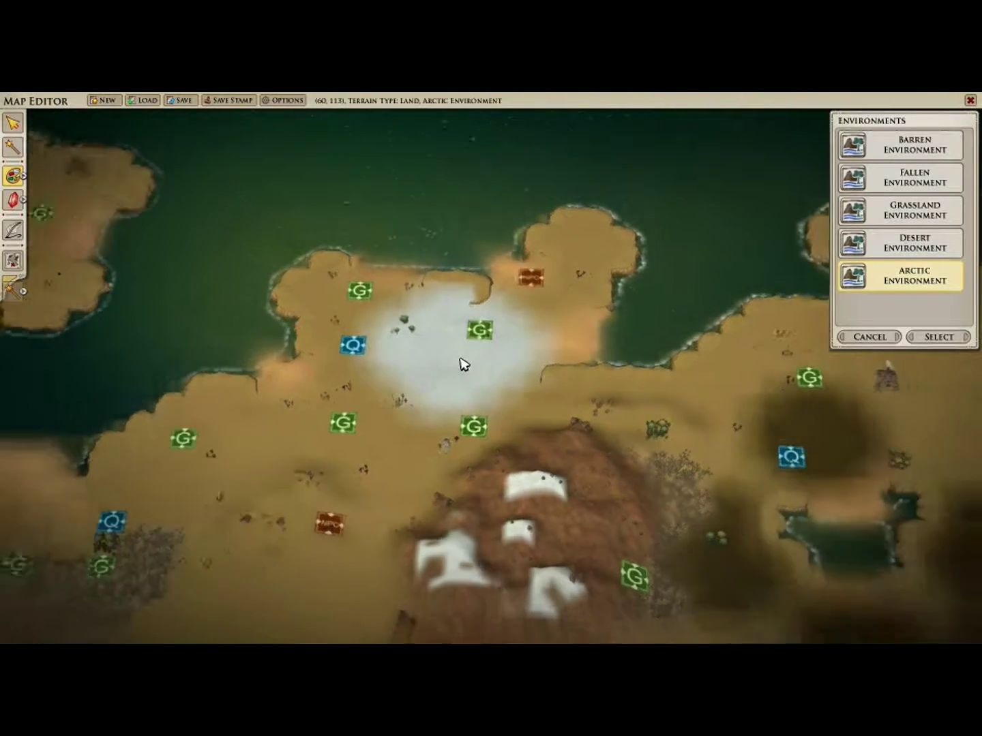
Step: Paint Grassland Environment over the Arctic patch on the headland, covering its western and eastern parts
{"action": "scroll", "coordinate": [571, 341], "scroll_direction": "up", "scroll_amount": 3}
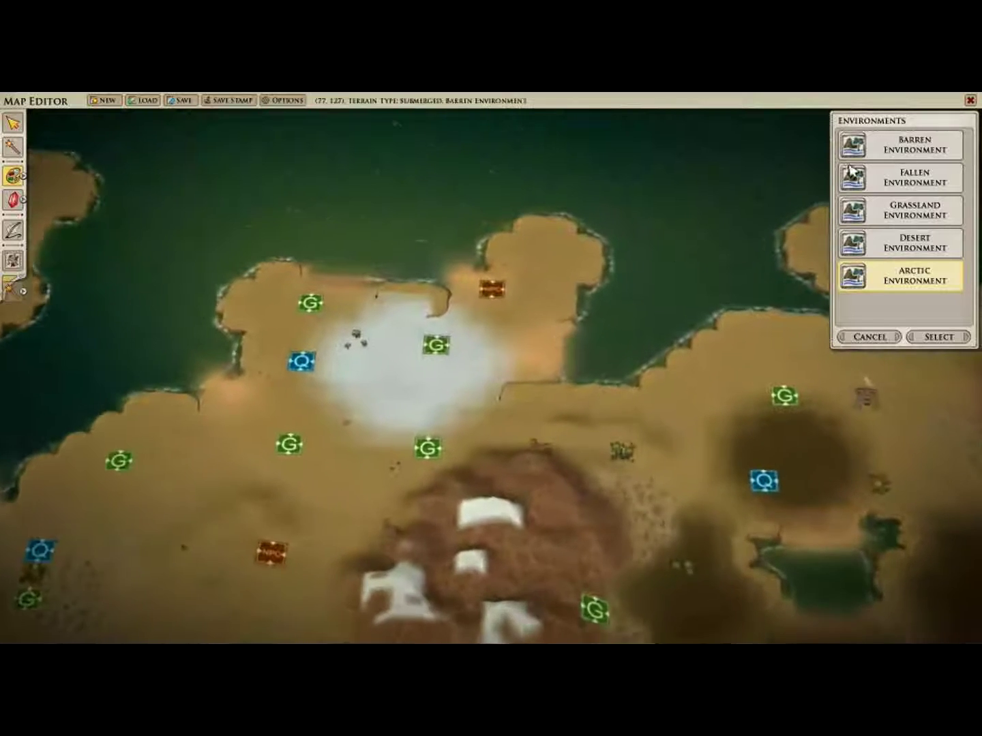
{"action": "left_click", "coordinate": [899, 211]}
{"action": "left_click", "coordinate": [391, 377]}
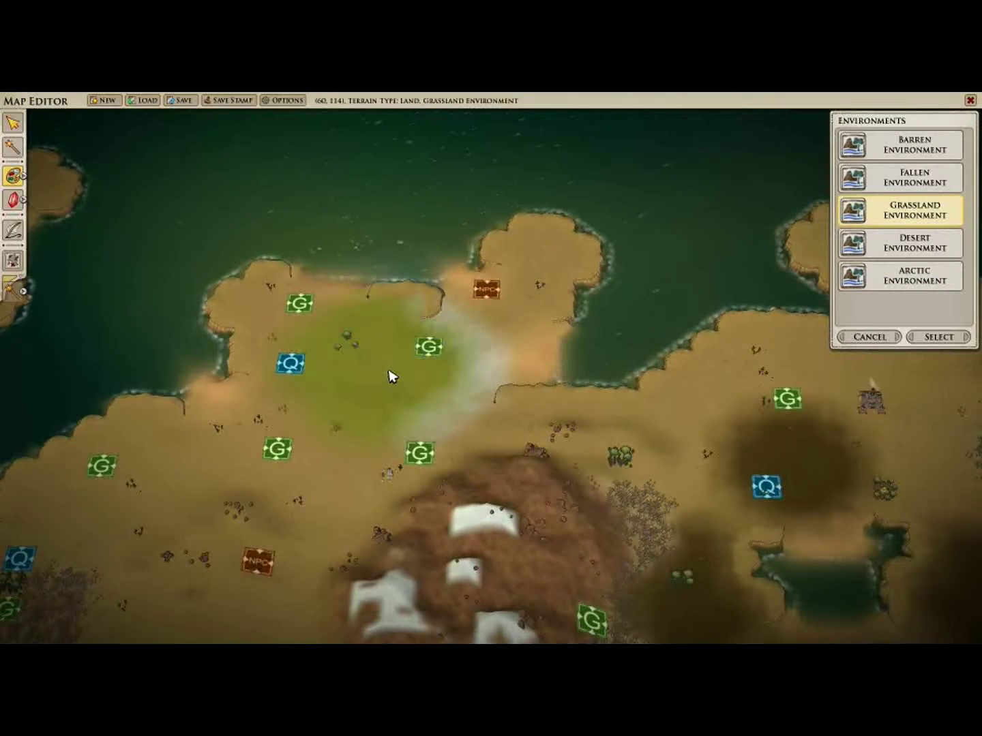
{"action": "left_click", "coordinate": [456, 384]}
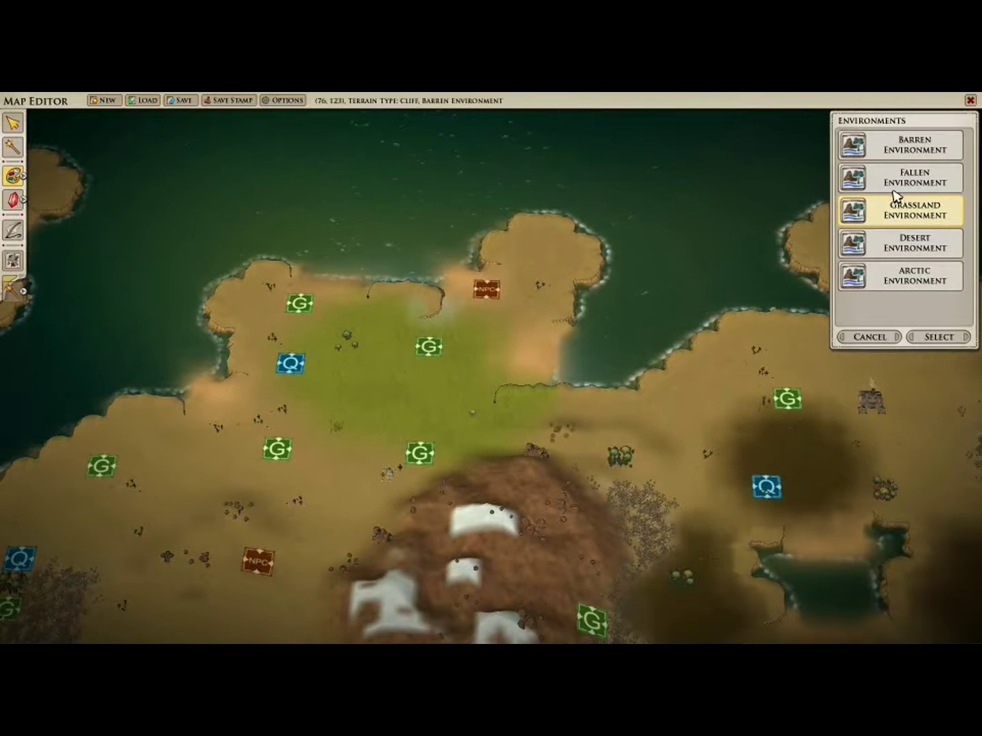
Step: Paint Barren Environment over the Grassland patch on the western continent's north-coast headland
{"action": "left_click", "coordinate": [899, 150]}
{"action": "left_click_drag", "start_coordinate": [425, 386], "coordinate": [341, 370]}
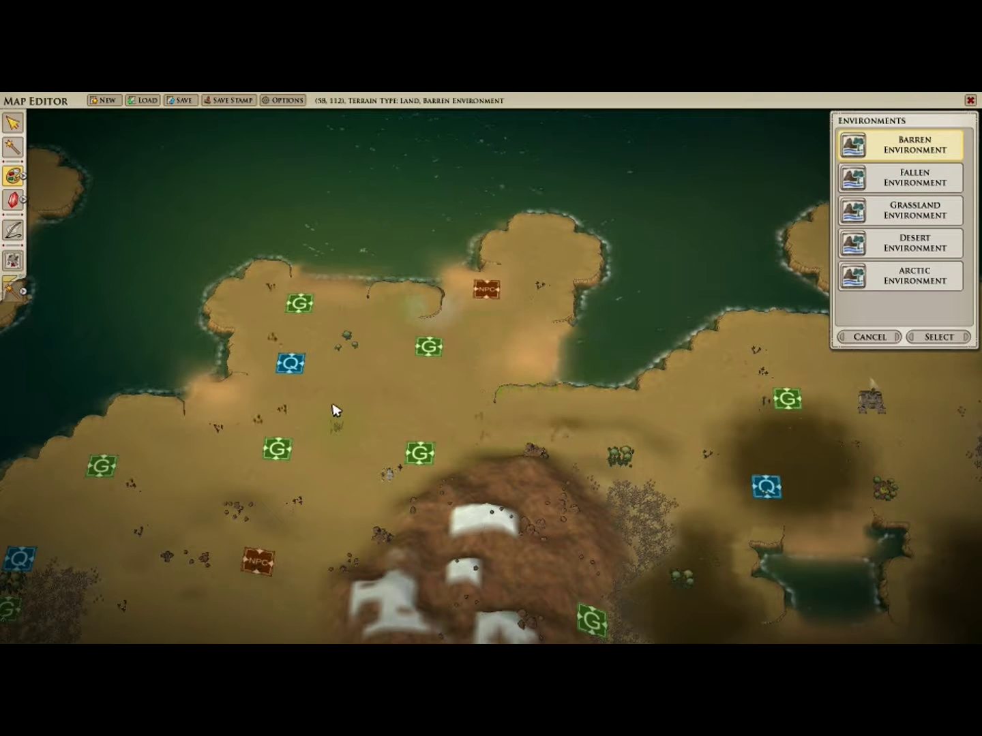
{"action": "scroll", "coordinate": [354, 409], "scroll_direction": "down", "scroll_amount": 5}
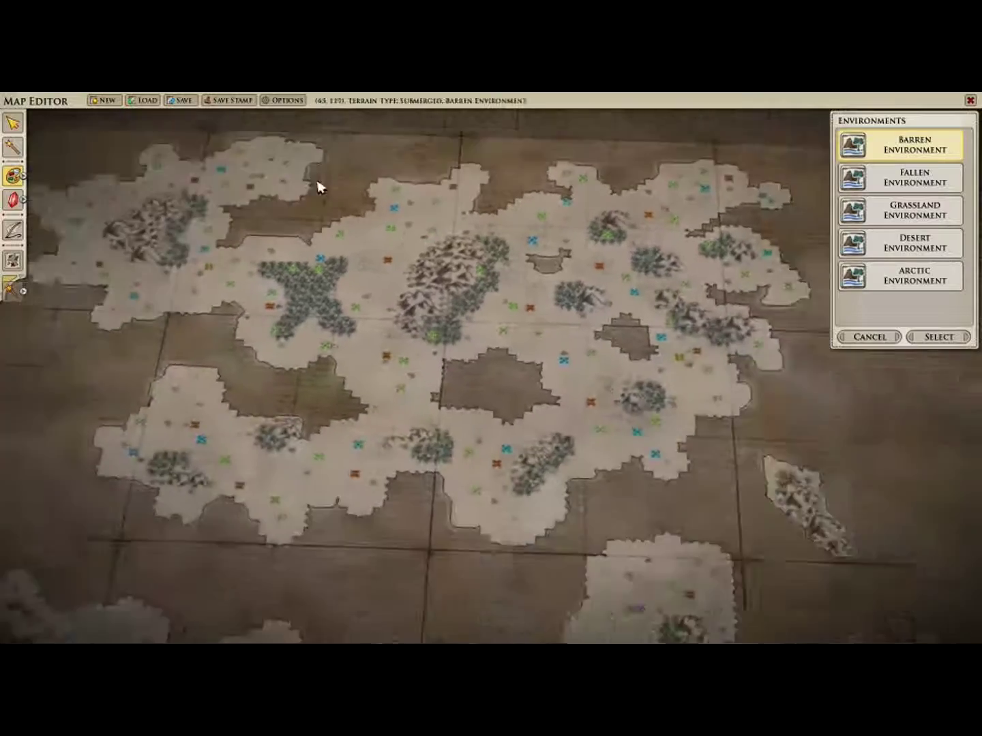
{"action": "scroll", "coordinate": [406, 242], "scroll_direction": "up", "scroll_amount": 4}
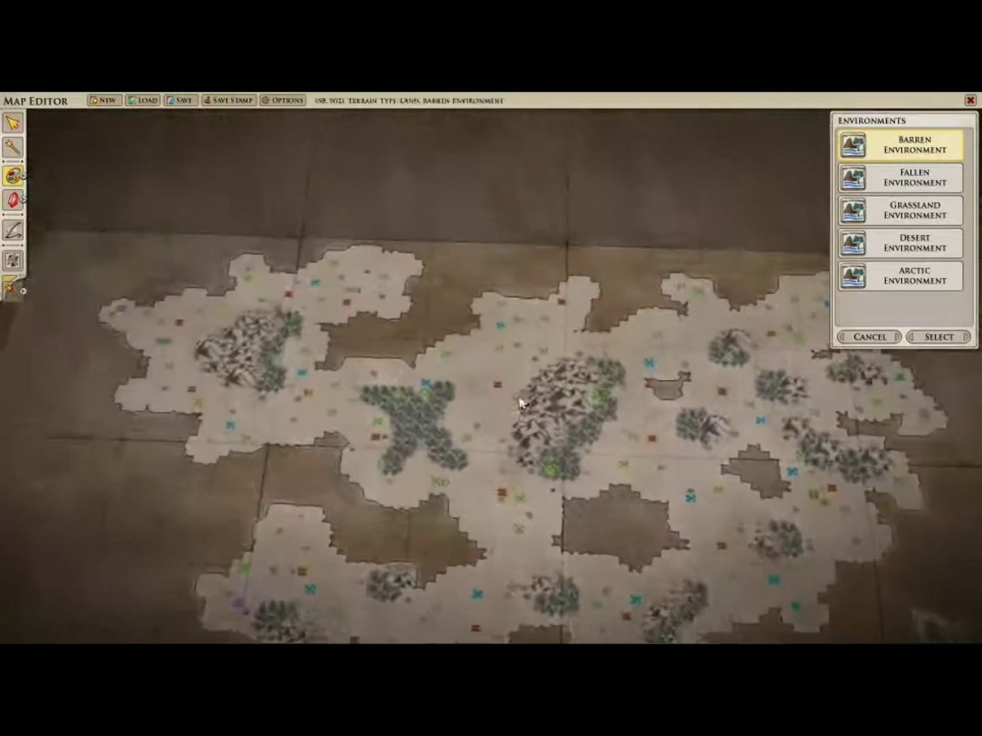
{"action": "scroll", "coordinate": [561, 366], "scroll_direction": "up", "scroll_amount": 5}
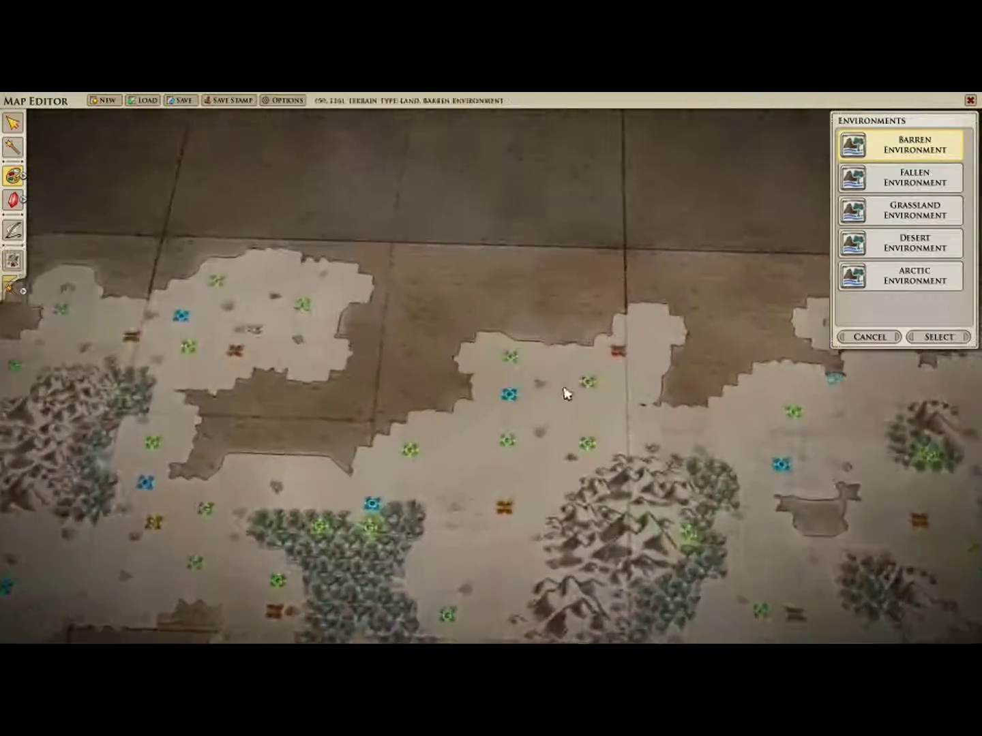
{"action": "scroll", "coordinate": [572, 398], "scroll_direction": "up", "scroll_amount": 4}
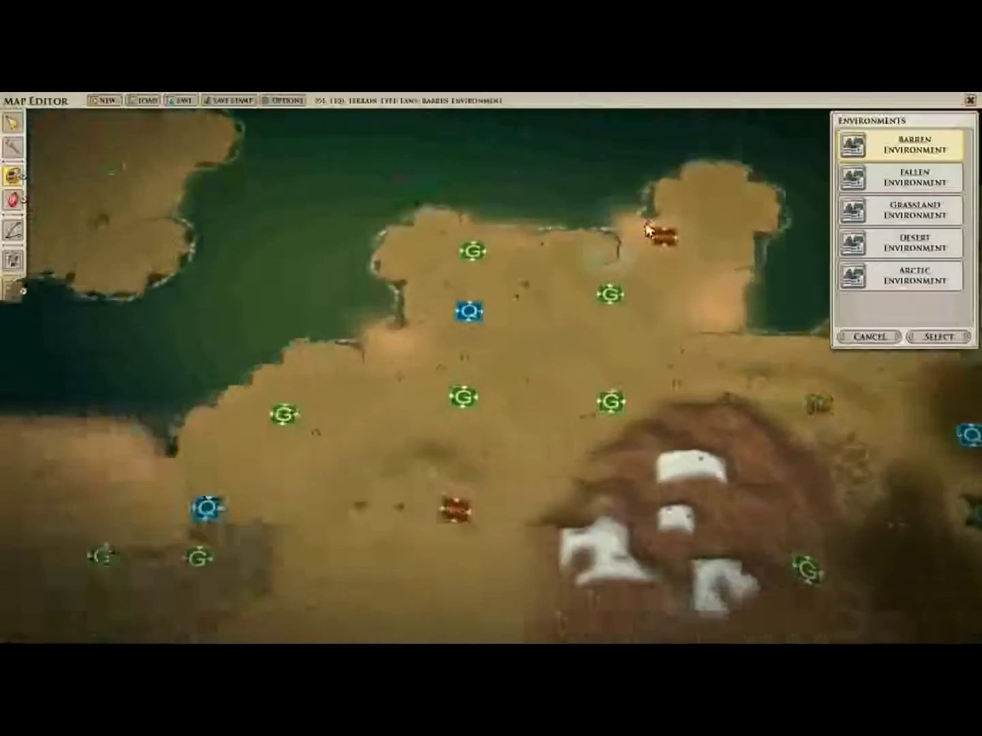
{"action": "scroll", "coordinate": [622, 390], "scroll_direction": "down", "scroll_amount": 5}
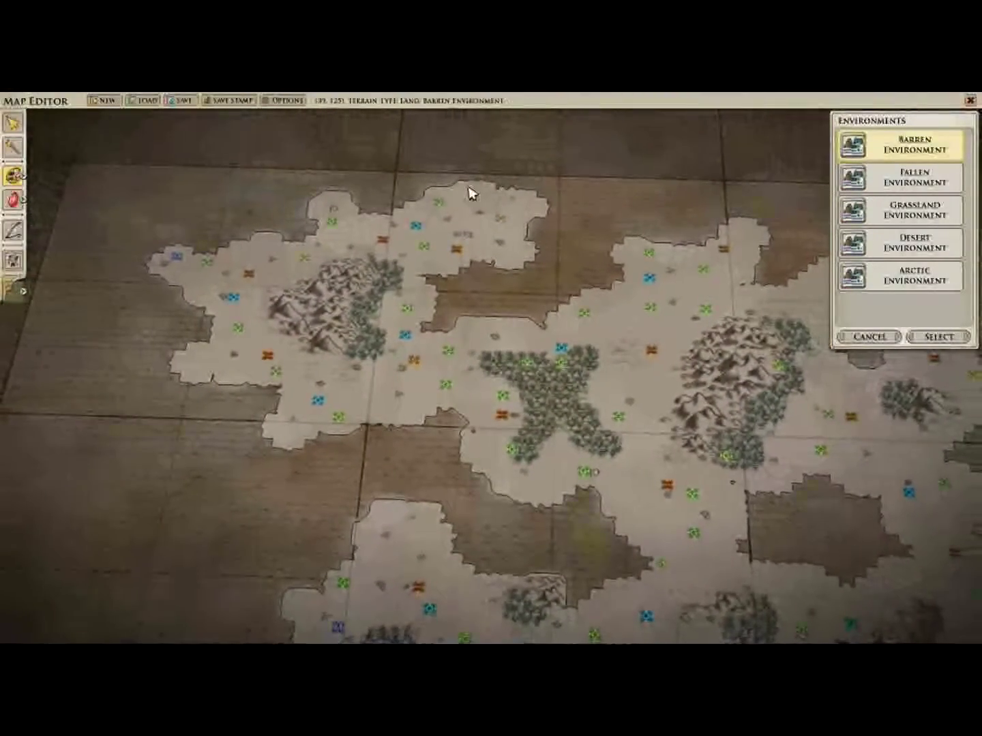
Step: Look over the terrain painting and object placement tools and open the list of placeable resources
{"action": "left_click", "coordinate": [23, 179]}
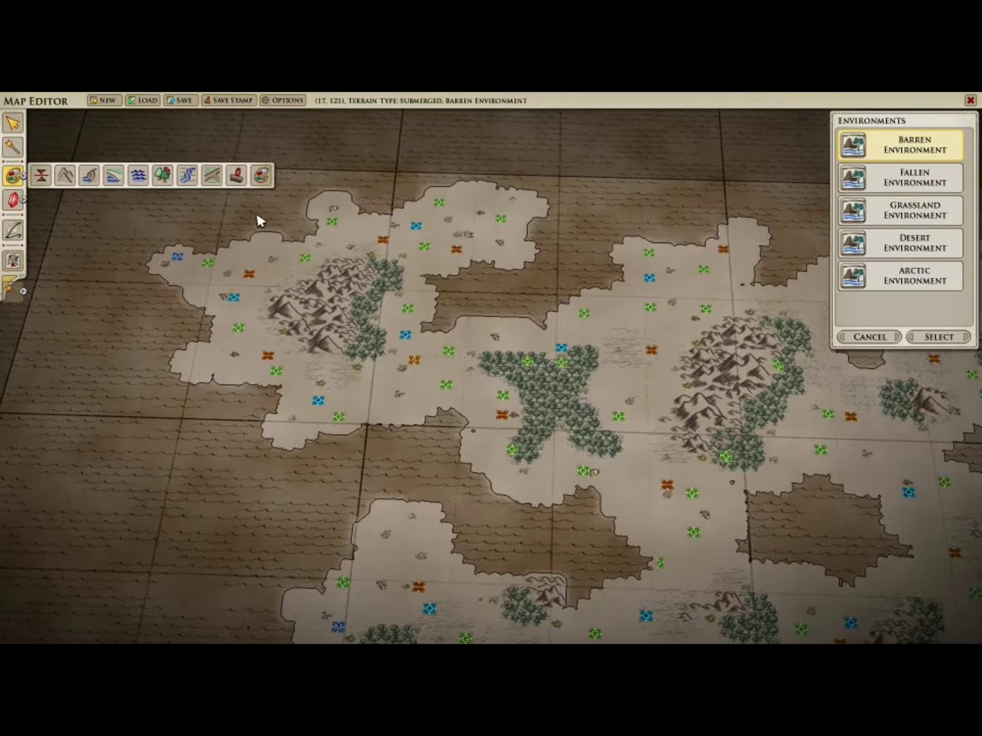
{"action": "left_click", "coordinate": [84, 177]}
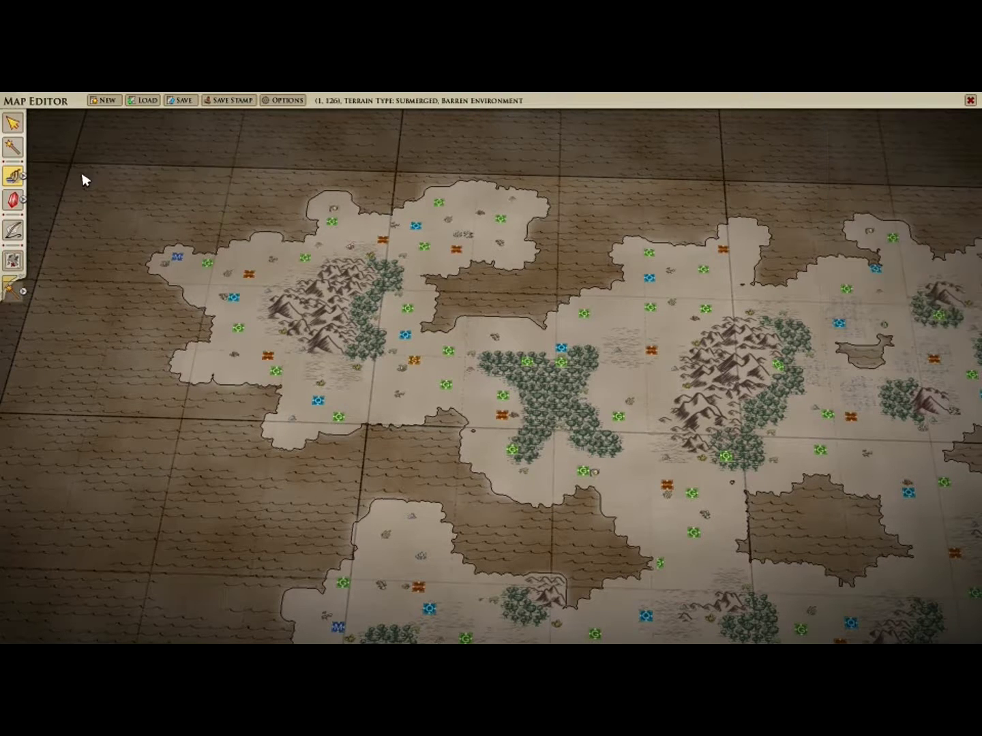
{"action": "left_click", "coordinate": [18, 201]}
{"action": "mouse_move", "coordinate": [23, 202]}
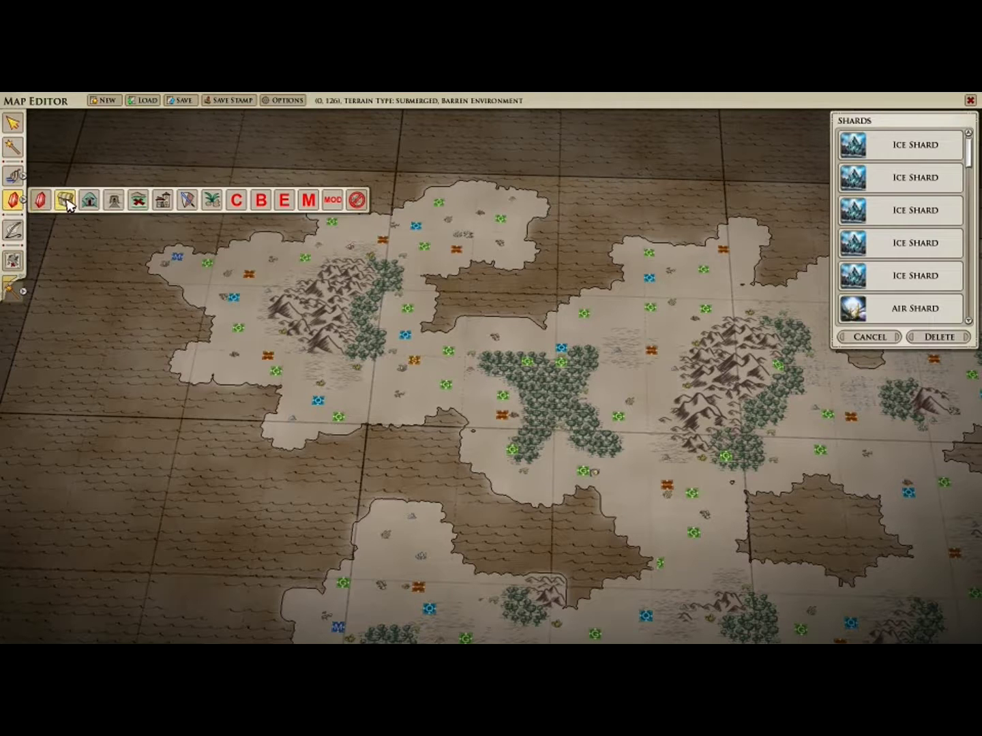
{"action": "left_click", "coordinate": [113, 202]}
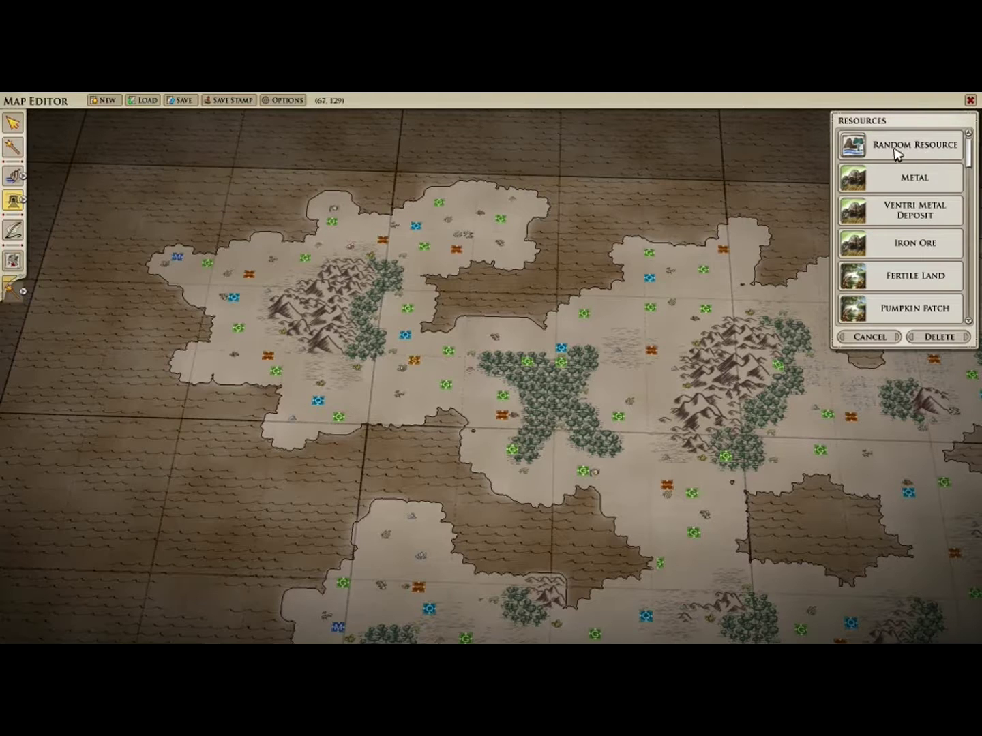
Step: Examine the placeable resources from Random Resource through to Ogre Village, with the western continent in view
{"action": "right_click_drag", "start_coordinate": [653, 543], "coordinate": [489, 274]}
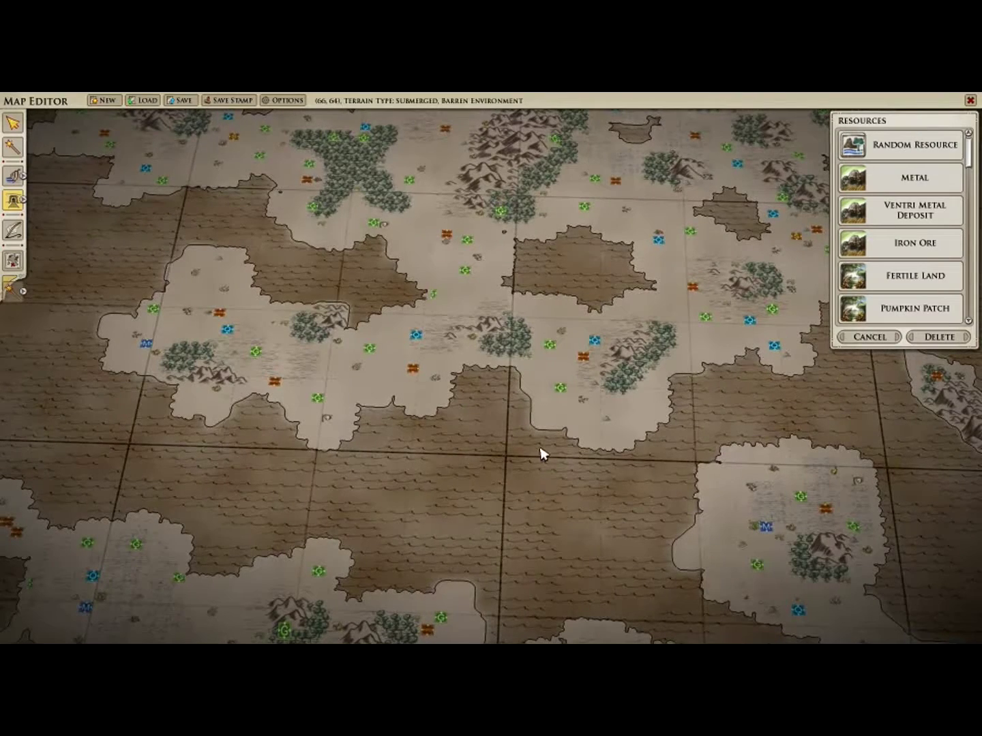
{"action": "right_click_drag", "start_coordinate": [439, 368], "coordinate": [532, 526]}
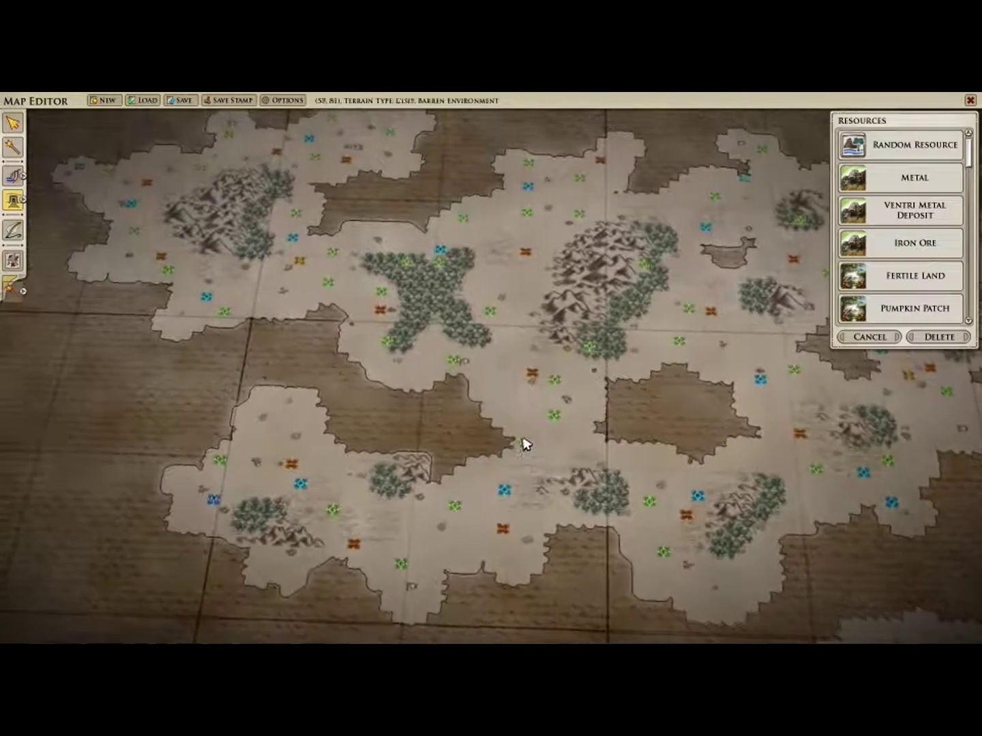
{"action": "scroll", "coordinate": [546, 456], "scroll_direction": "up", "scroll_amount": 2}
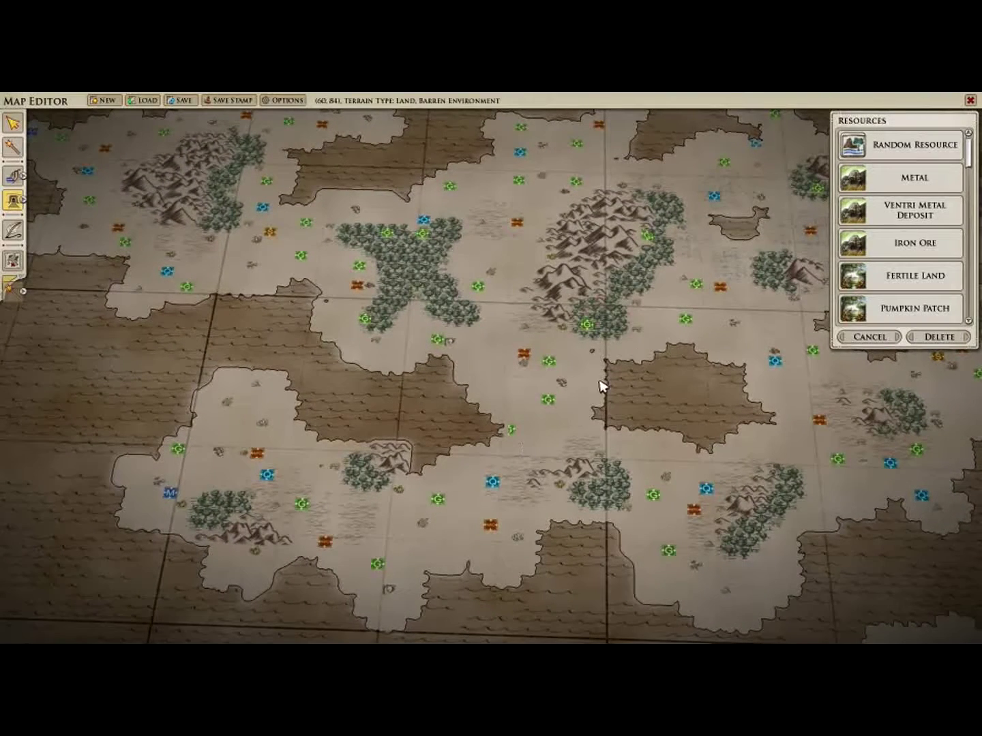
{"action": "scroll", "coordinate": [876, 307], "scroll_direction": "down", "scroll_amount": 3}
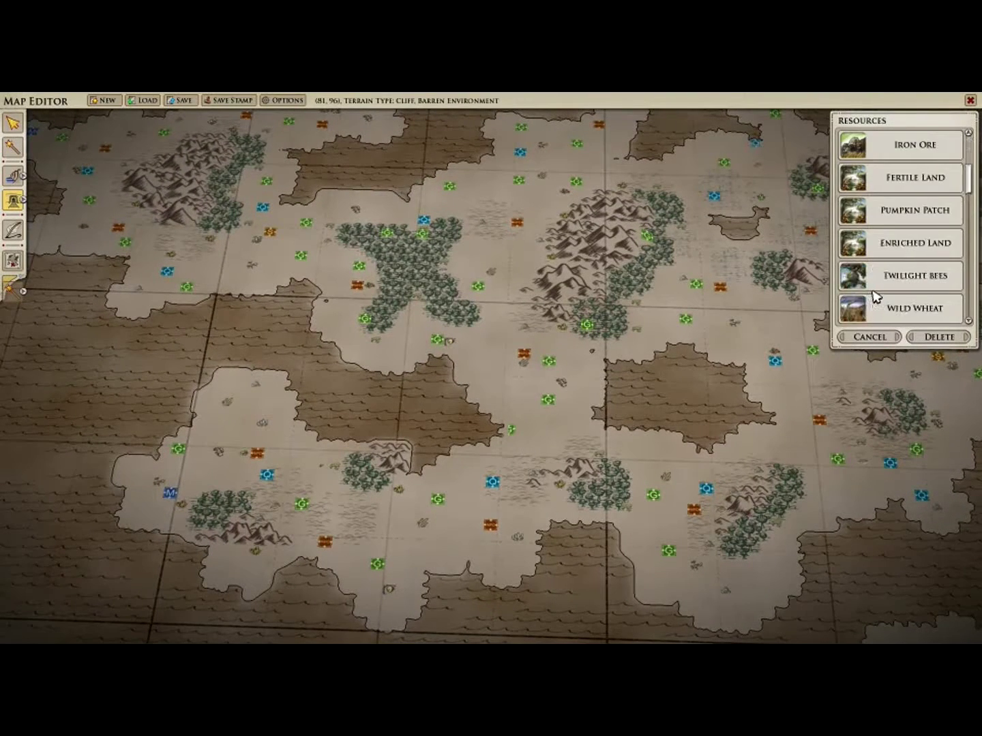
{"action": "scroll", "coordinate": [881, 276], "scroll_direction": "down", "scroll_amount": 4}
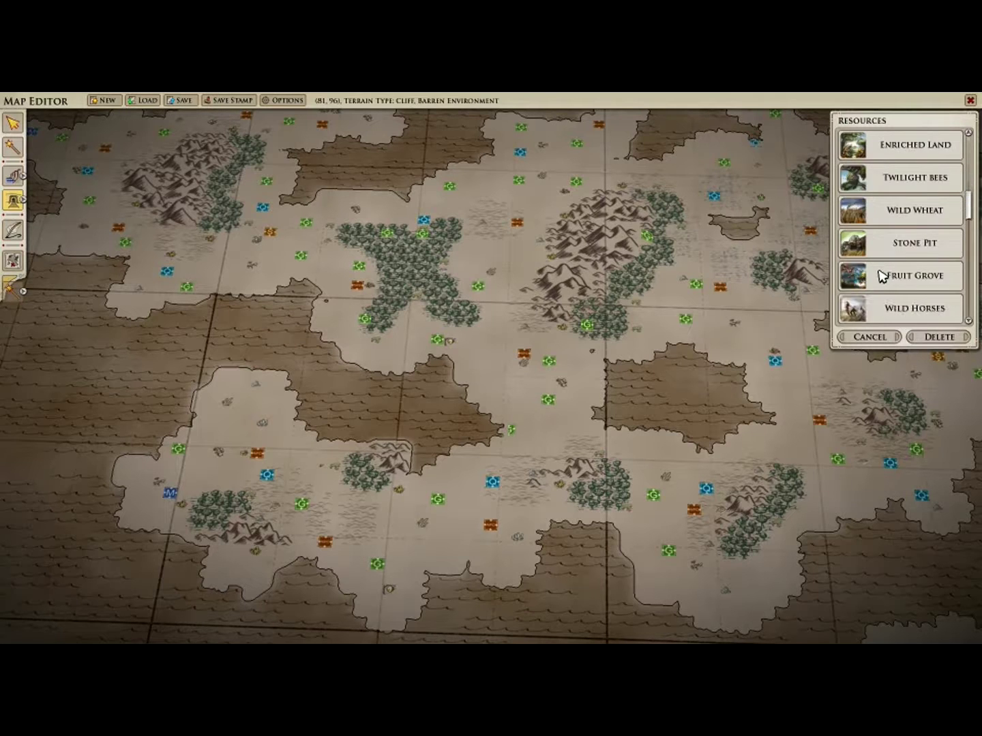
{"action": "scroll", "coordinate": [881, 276], "scroll_direction": "down", "scroll_amount": 2}
{"action": "scroll", "coordinate": [879, 272], "scroll_direction": "down", "scroll_amount": 1}
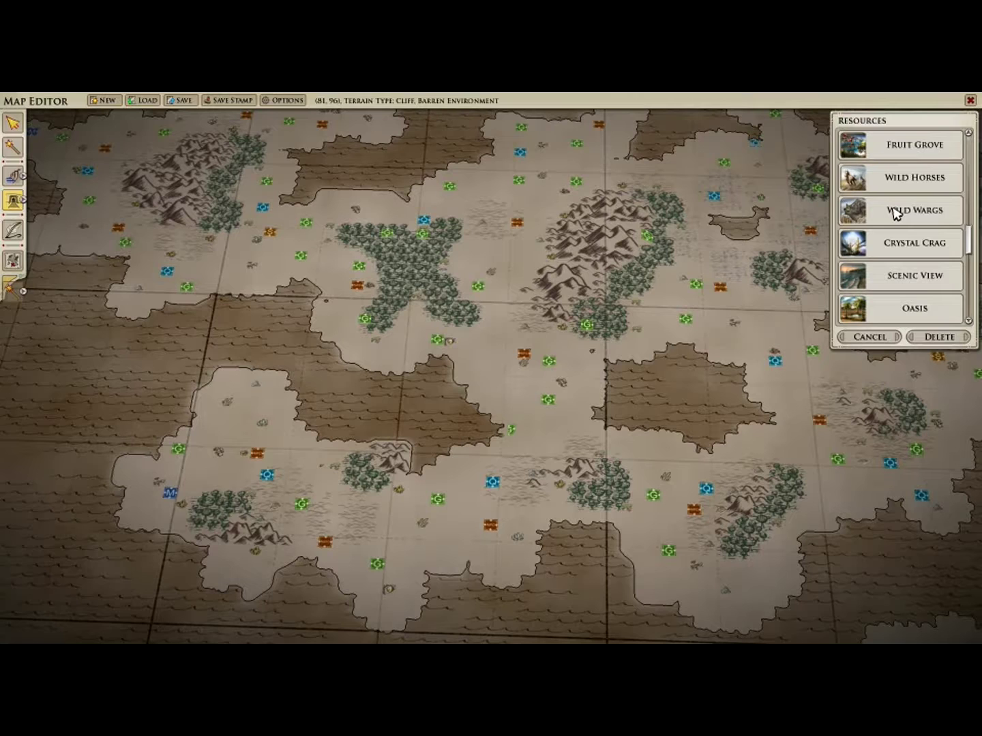
{"action": "scroll", "coordinate": [896, 214], "scroll_direction": "down", "scroll_amount": 4}
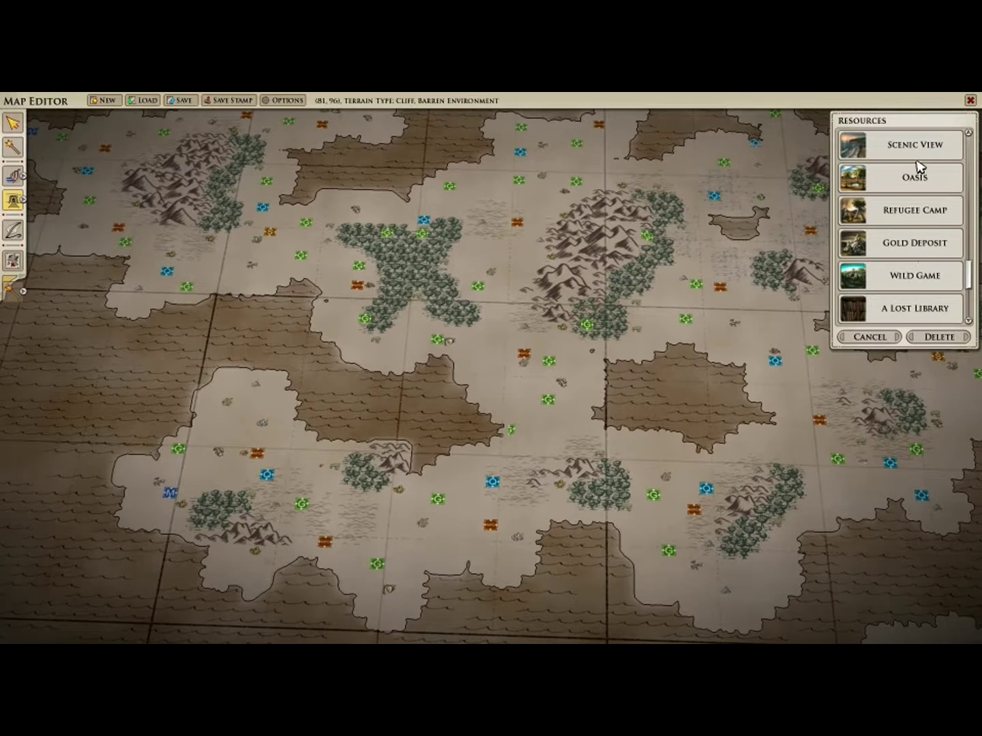
{"action": "scroll", "coordinate": [921, 198], "scroll_direction": "down", "scroll_amount": 1}
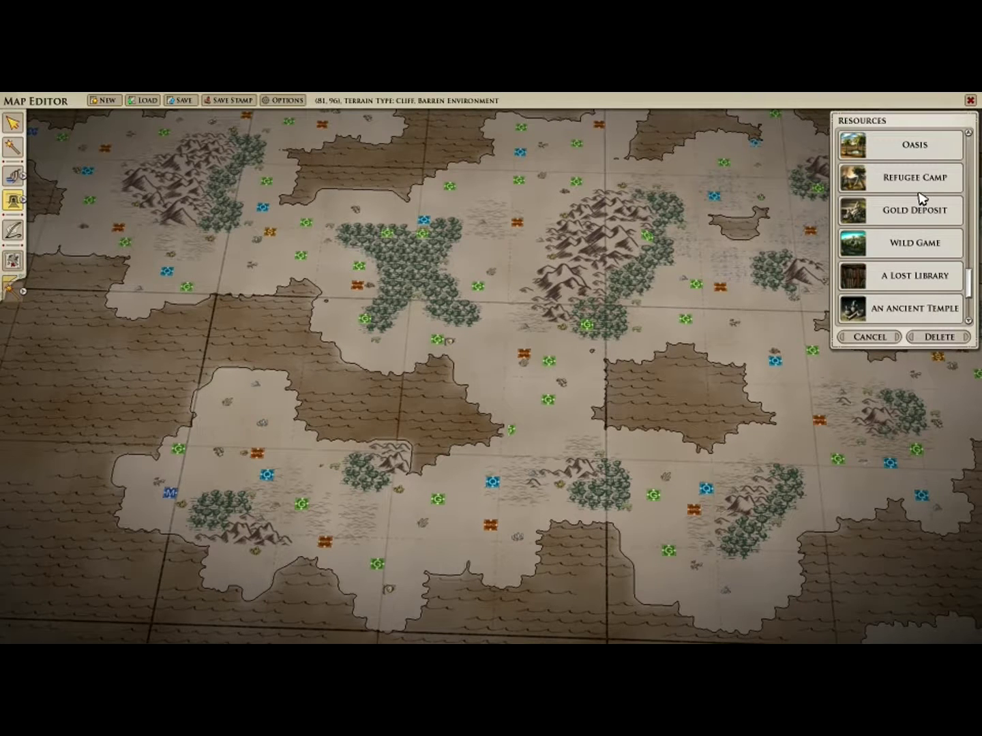
{"action": "scroll", "coordinate": [922, 198], "scroll_direction": "down", "scroll_amount": 2}
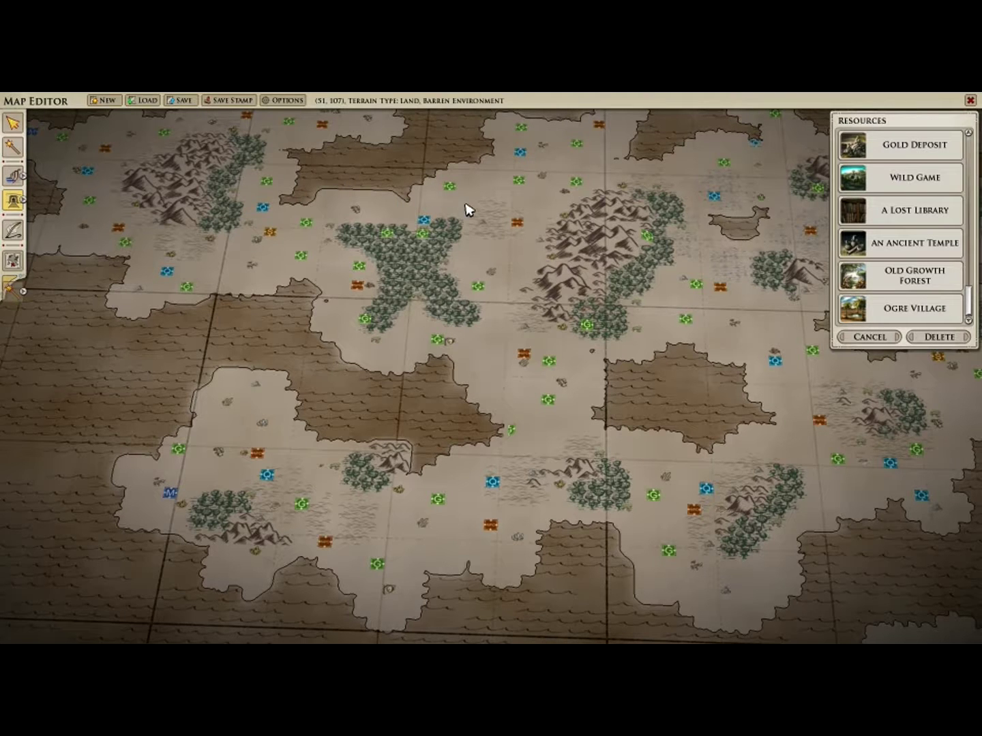
Step: Examine the southern continent as a whole and its coasts, swamps and markers up close
{"action": "left_click_drag", "start_coordinate": [335, 174], "coordinate": [309, 257]}
{"action": "scroll", "coordinate": [310, 260], "scroll_direction": "down", "scroll_amount": 1}
{"action": "scroll", "coordinate": [467, 353], "scroll_direction": "down", "scroll_amount": 3}
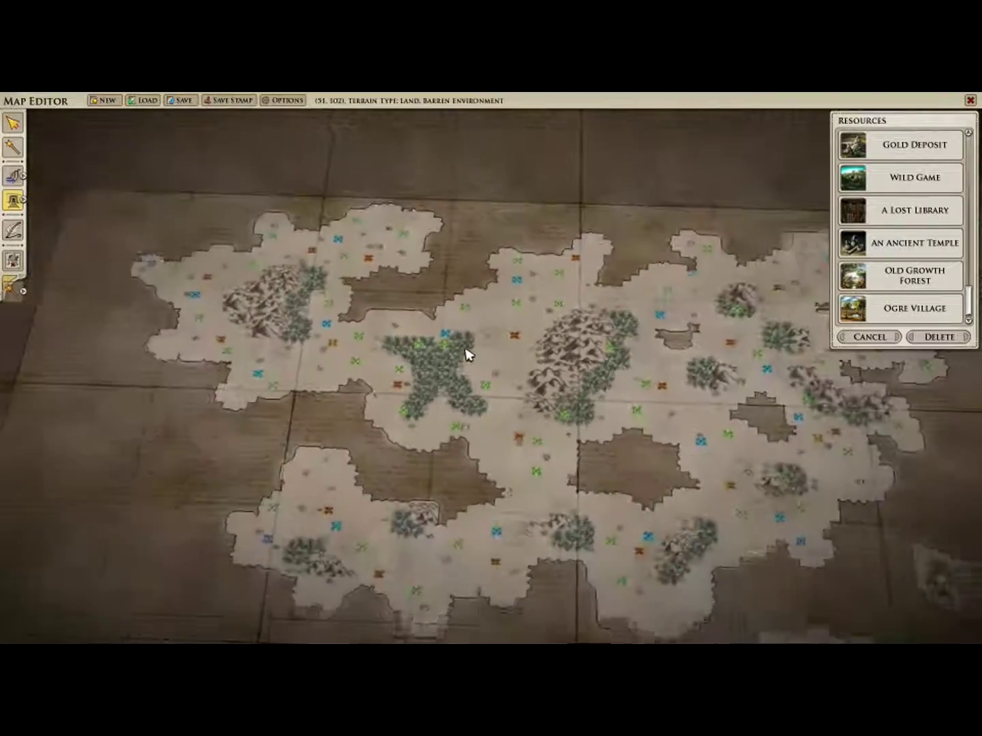
{"action": "left_click_drag", "start_coordinate": [587, 481], "coordinate": [308, 126]}
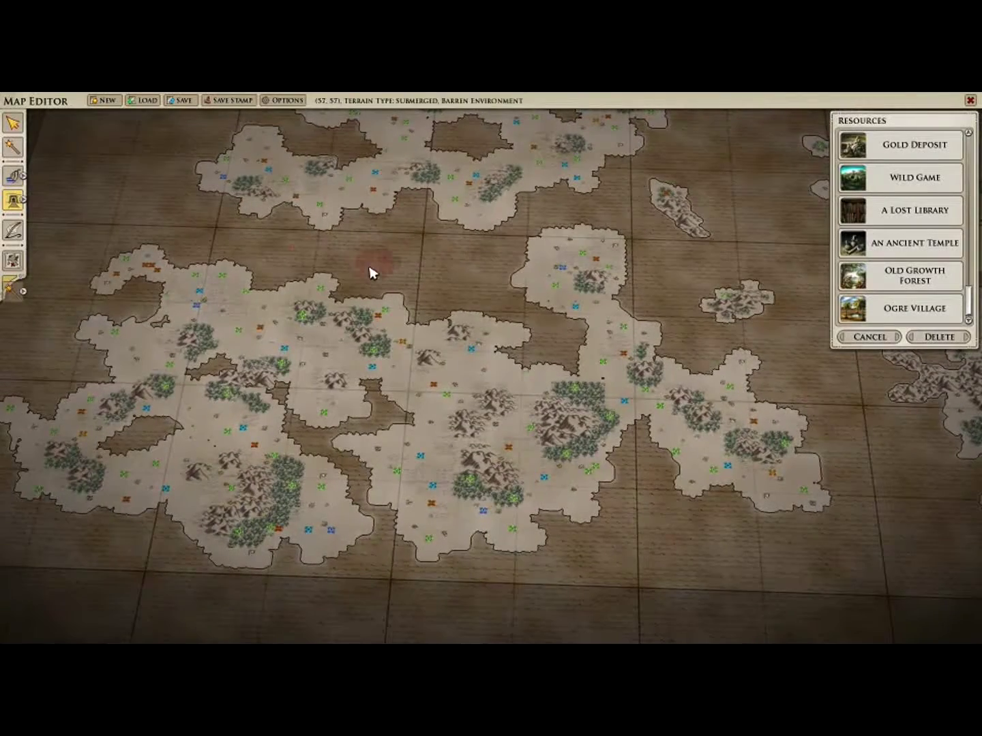
{"action": "scroll", "coordinate": [417, 405], "scroll_direction": "up", "scroll_amount": 5}
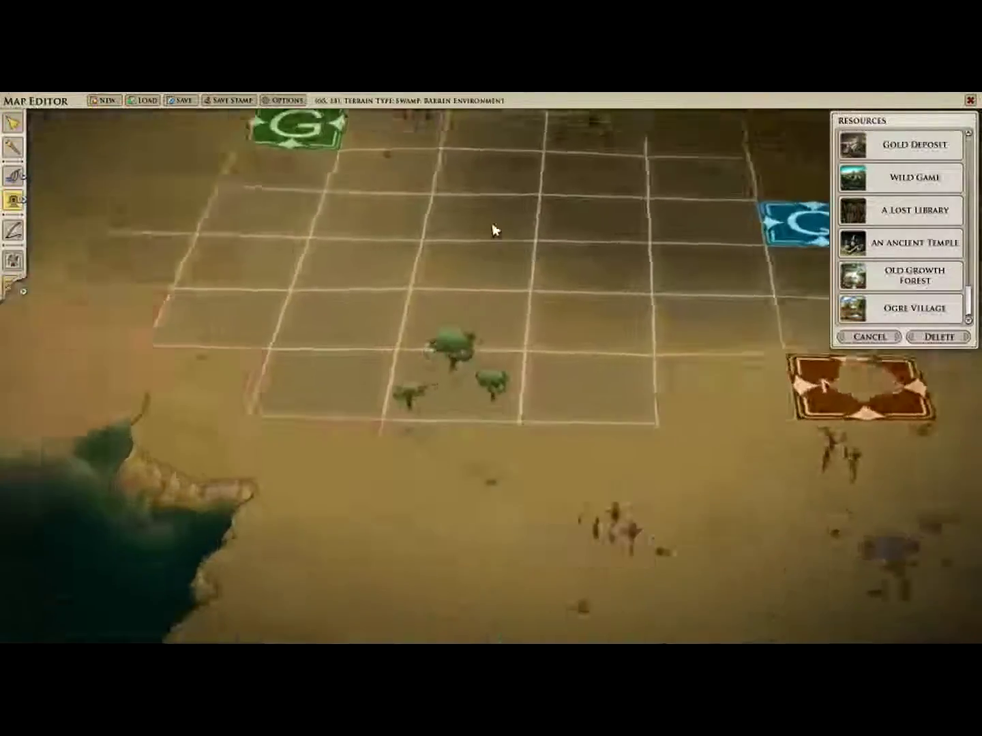
{"action": "scroll", "coordinate": [510, 237], "scroll_direction": "down", "scroll_amount": 5}
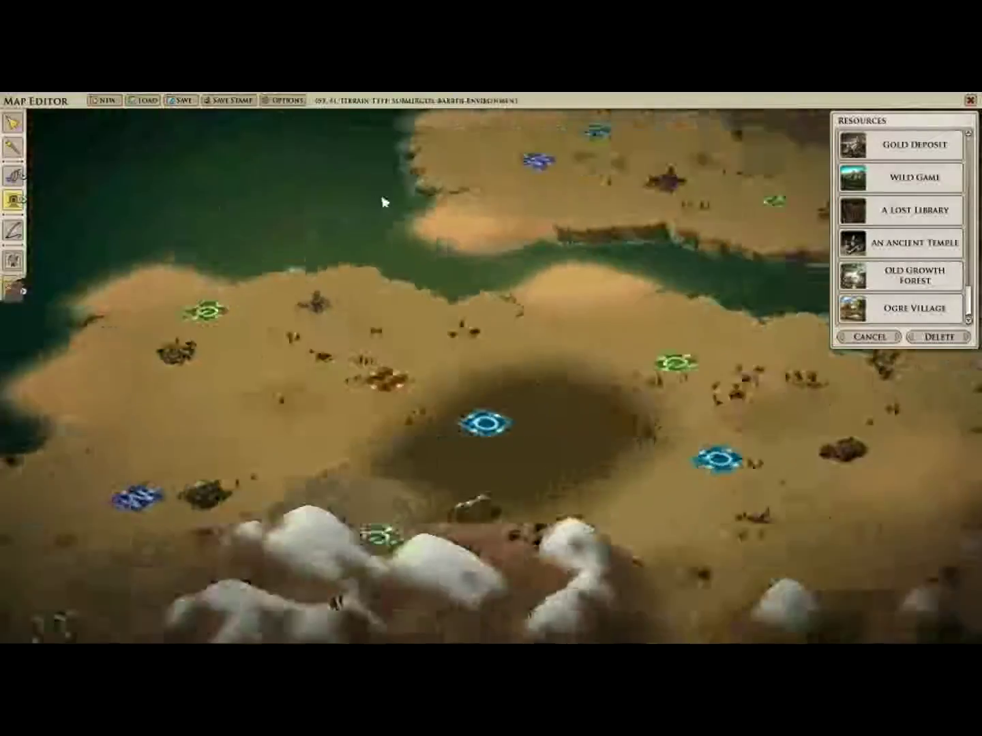
{"action": "middle_click_drag", "start_coordinate": [384, 203], "coordinate": [516, 203]}
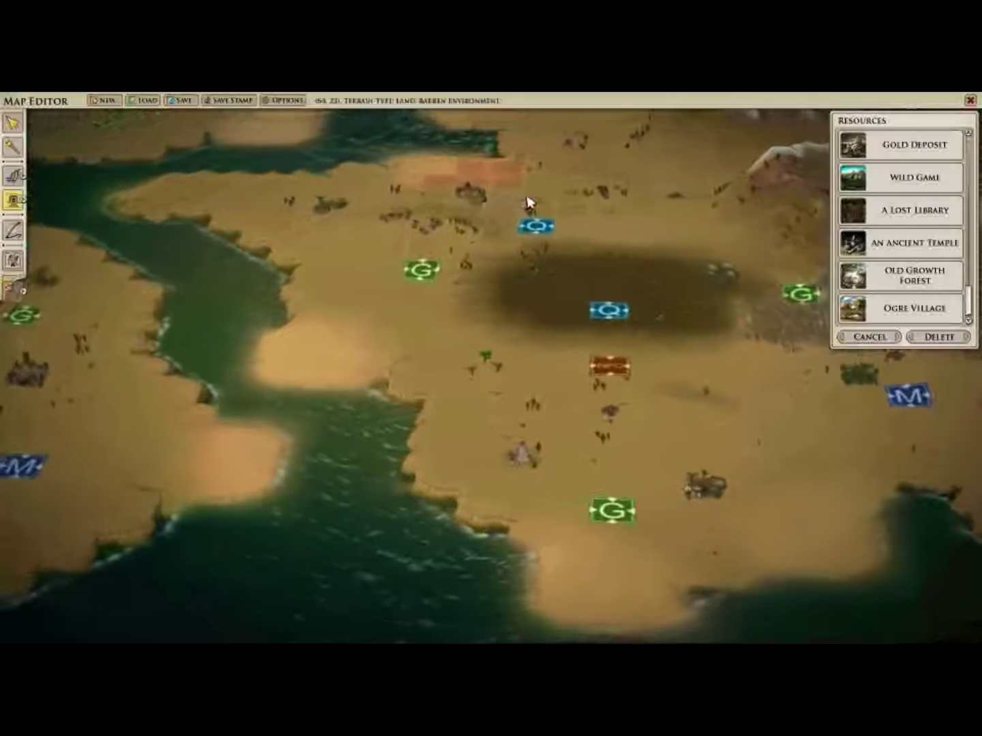